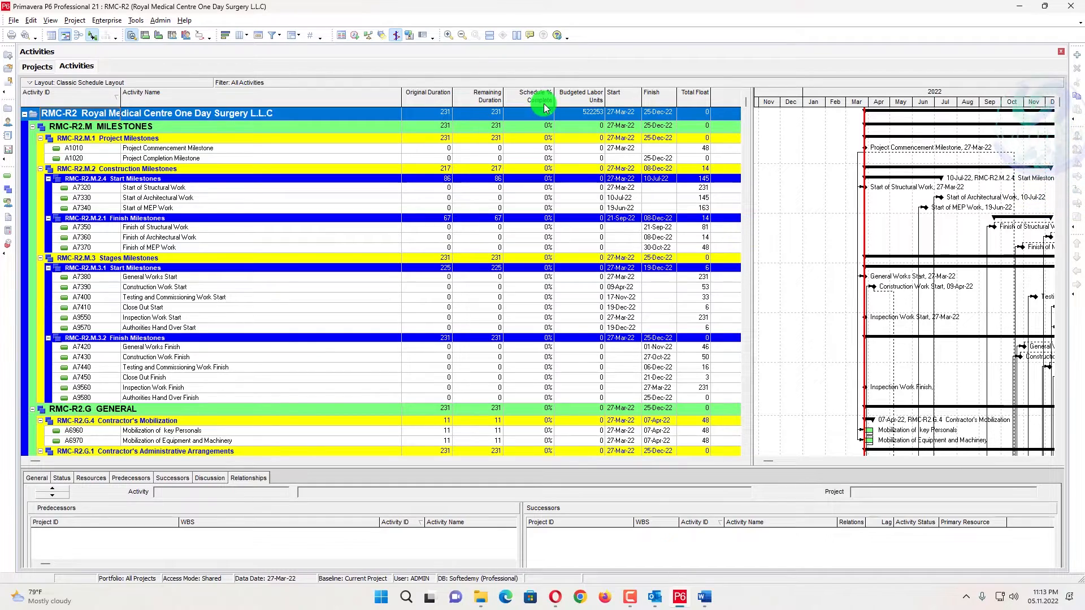
Step: Switch from Primavera P6 to Excel by opening the Schedule Analyzer workbook from the desktop, and dismiss the licence notice
click(1012, 5)
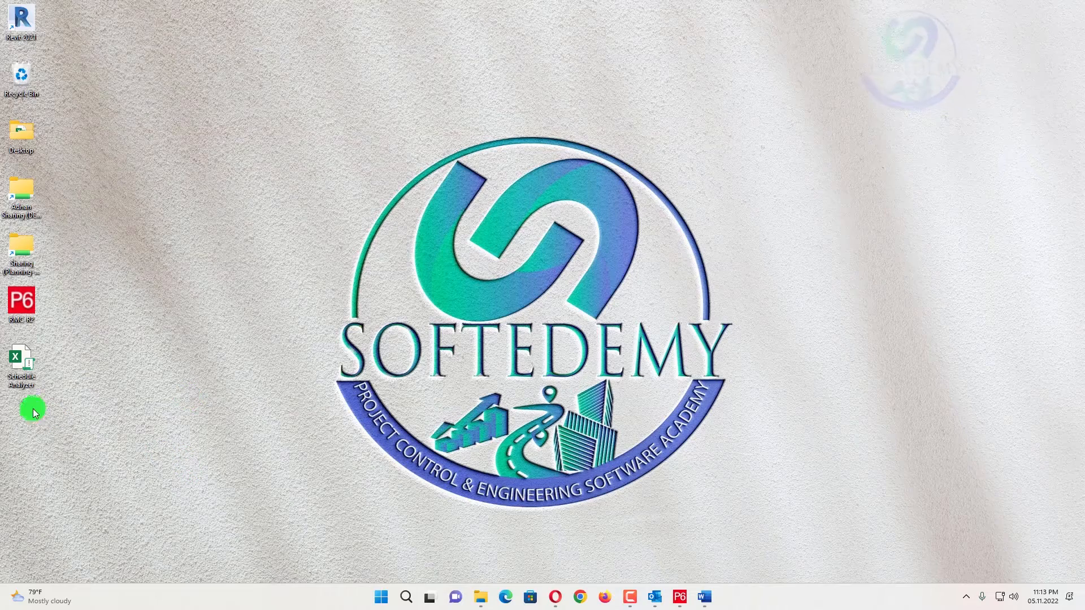
double_click(34, 364)
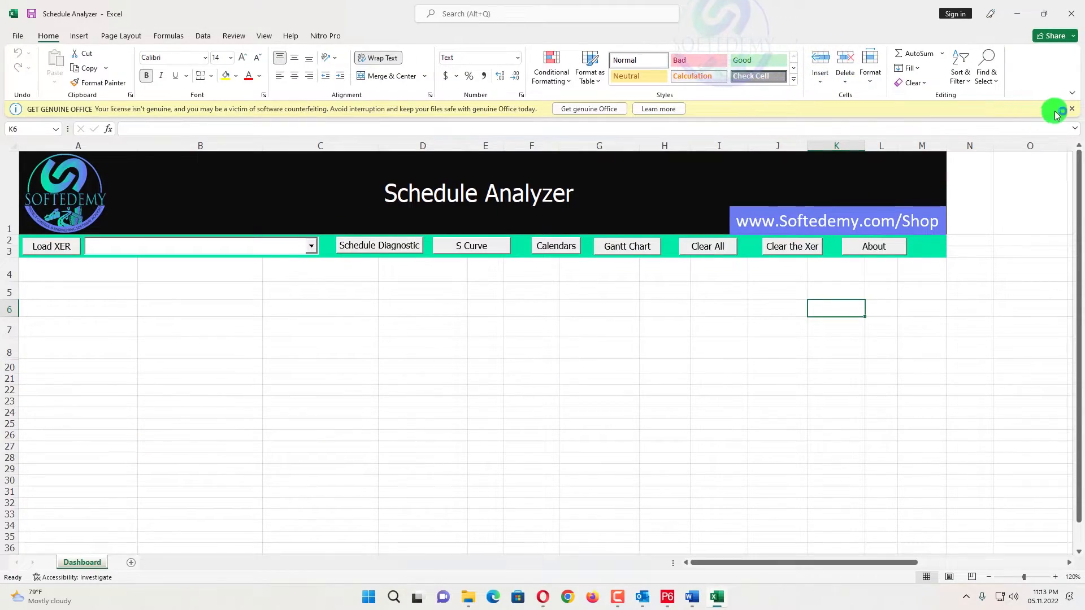
click(1069, 107)
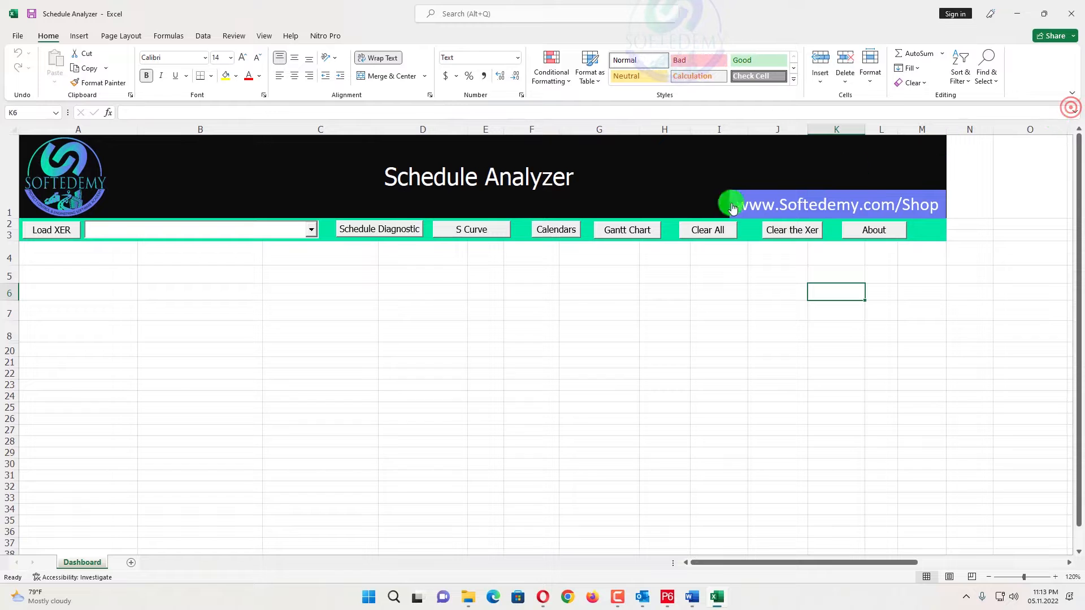
Step: Load the RMC-R2 XER file and select the project Royal Medical Centre One Day Surgery L.L.C
click(44, 230)
click(318, 127)
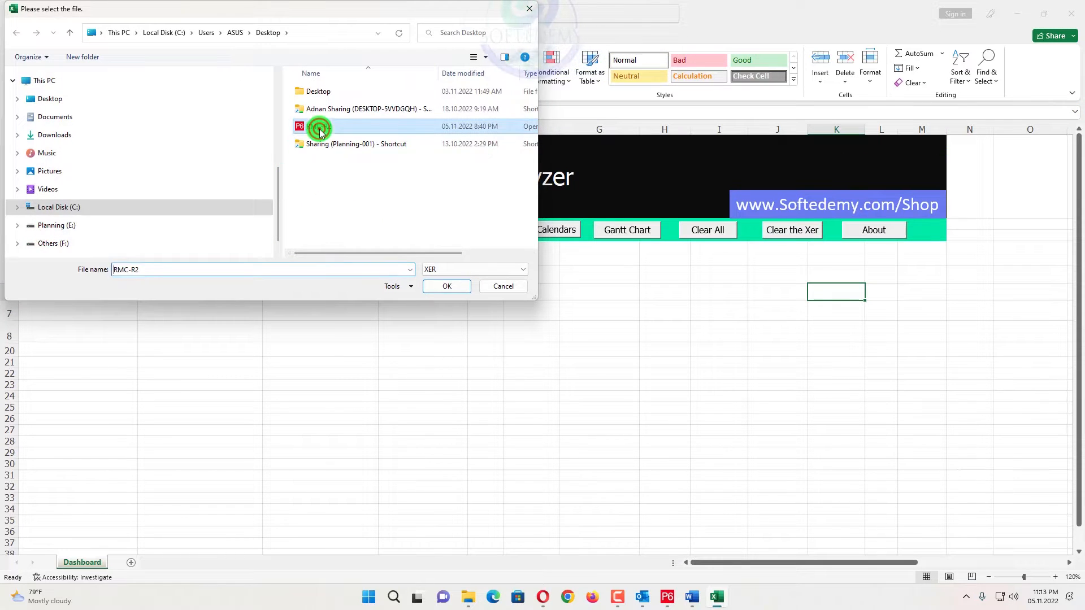
click(445, 286)
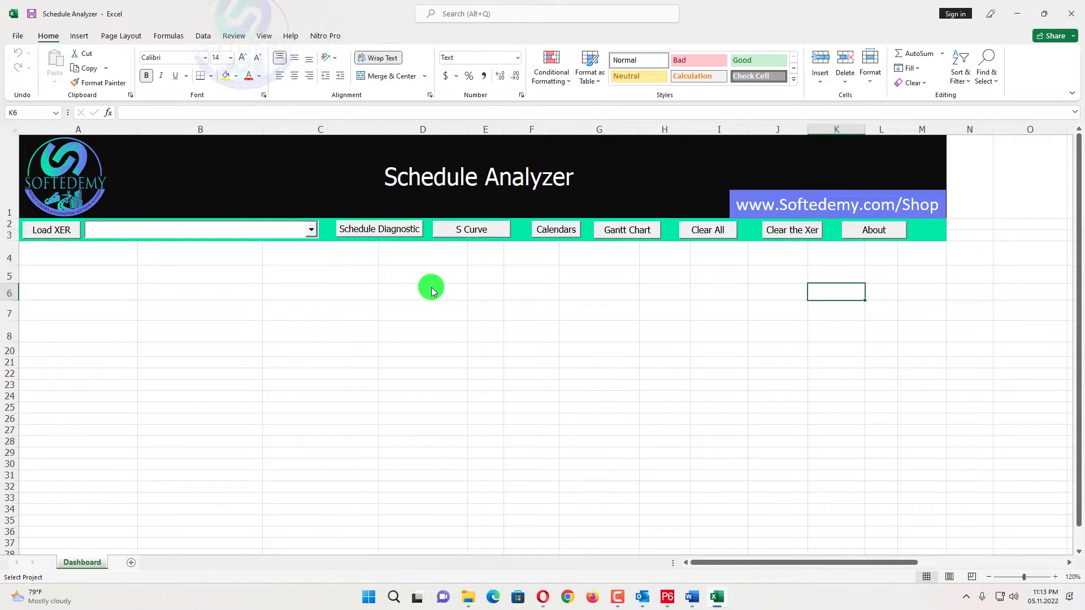
click(311, 230)
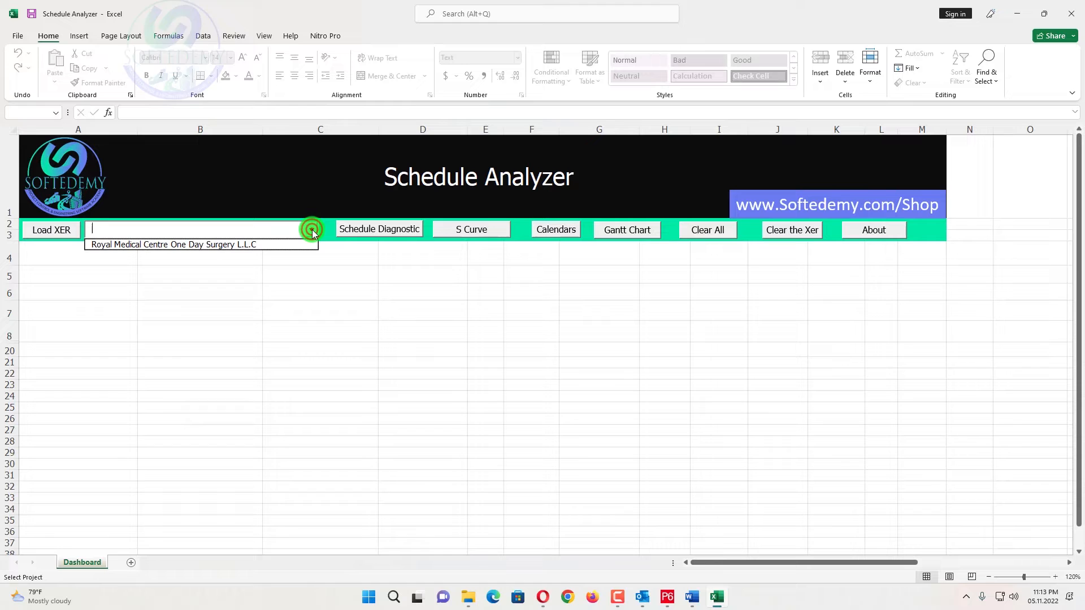
click(269, 243)
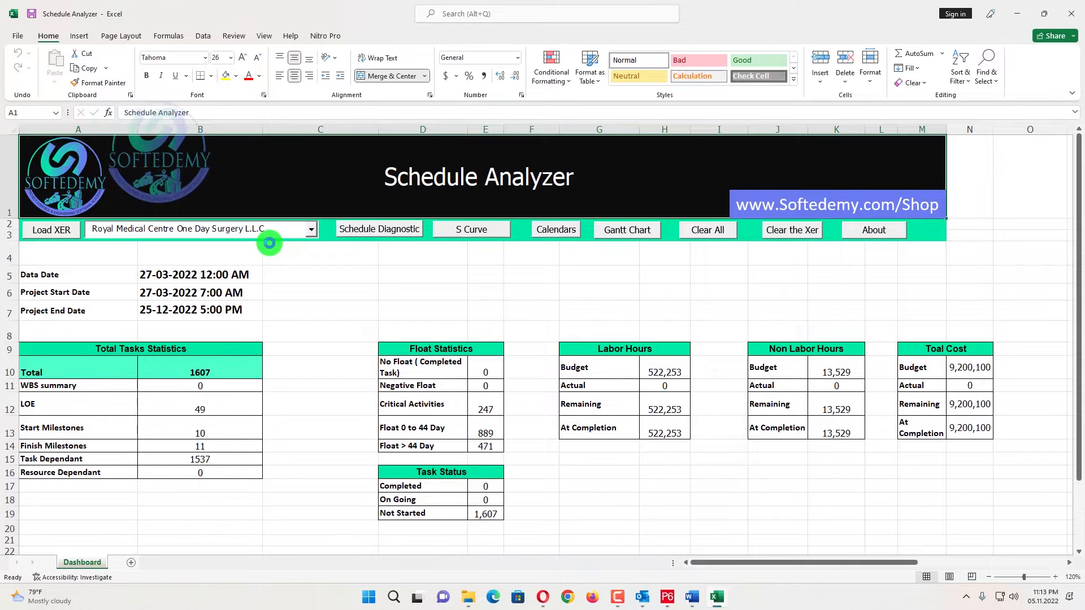
Step: Generate the duration-based S curve and autofit the Cal_day column on the resulting Data_Spread sheet
click(474, 231)
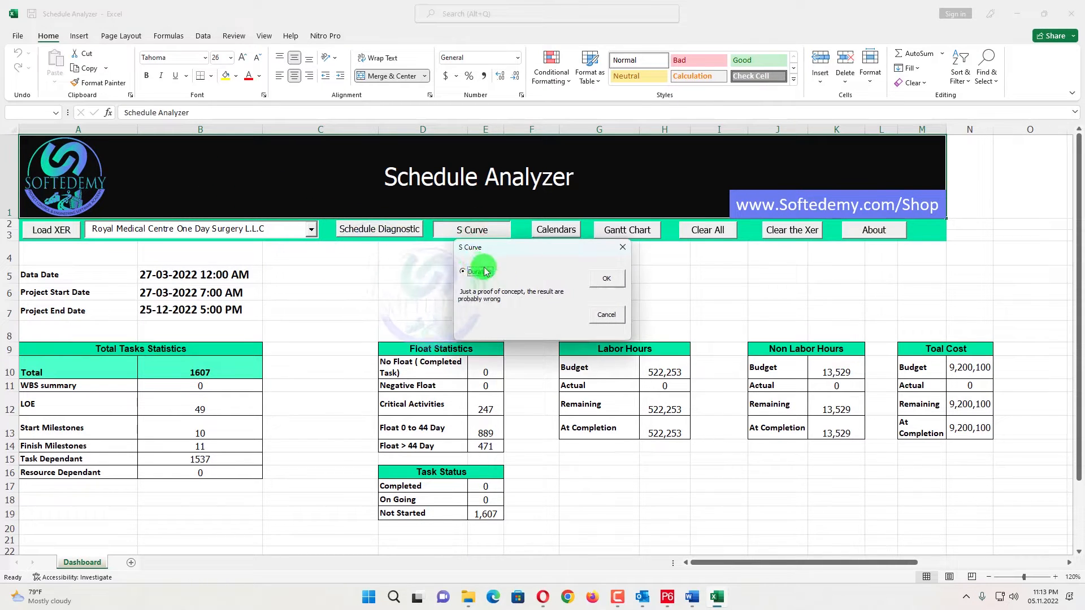
click(607, 280)
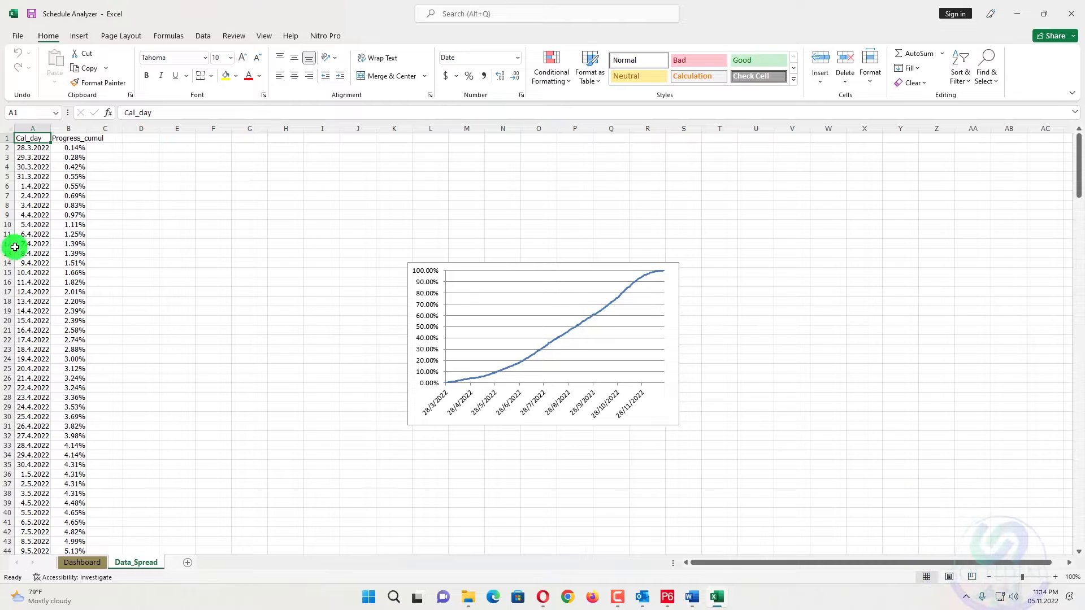
scroll(34, 150, down, 20)
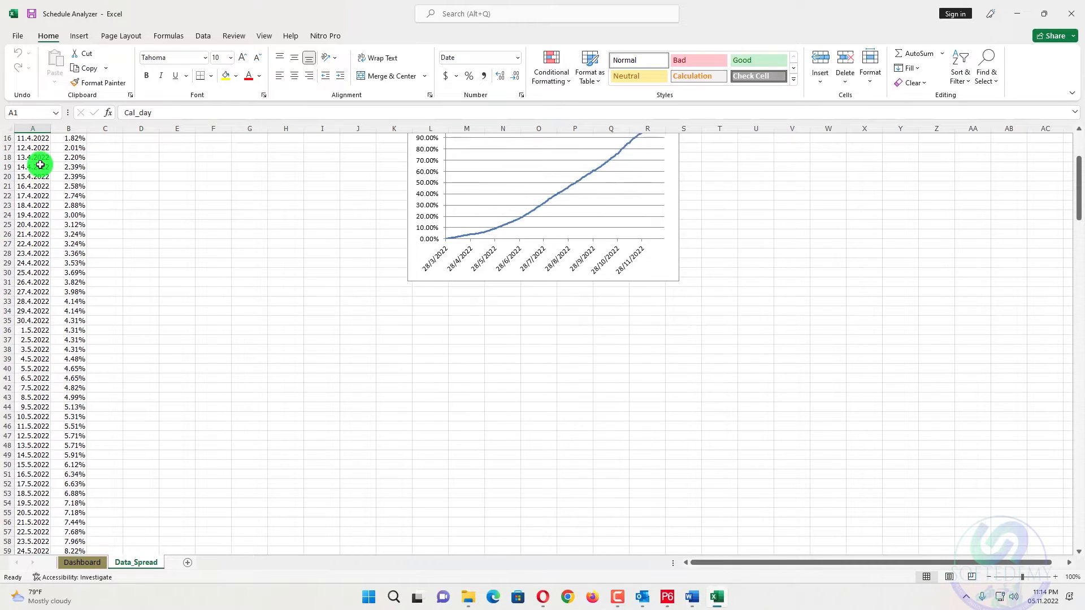
scroll(52, 167, down, 20)
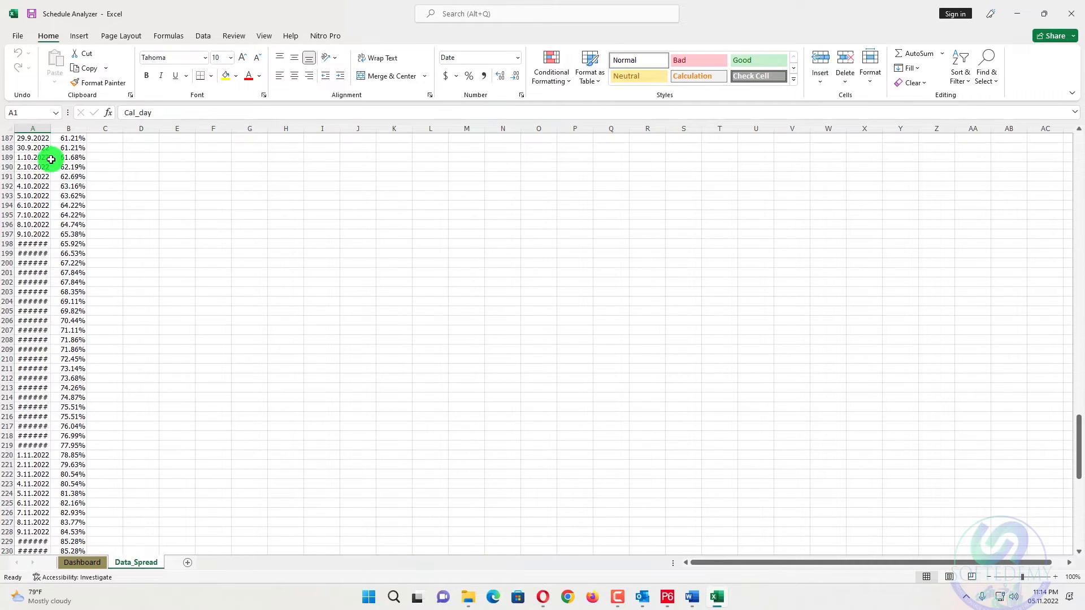
scroll(54, 176, up, 4)
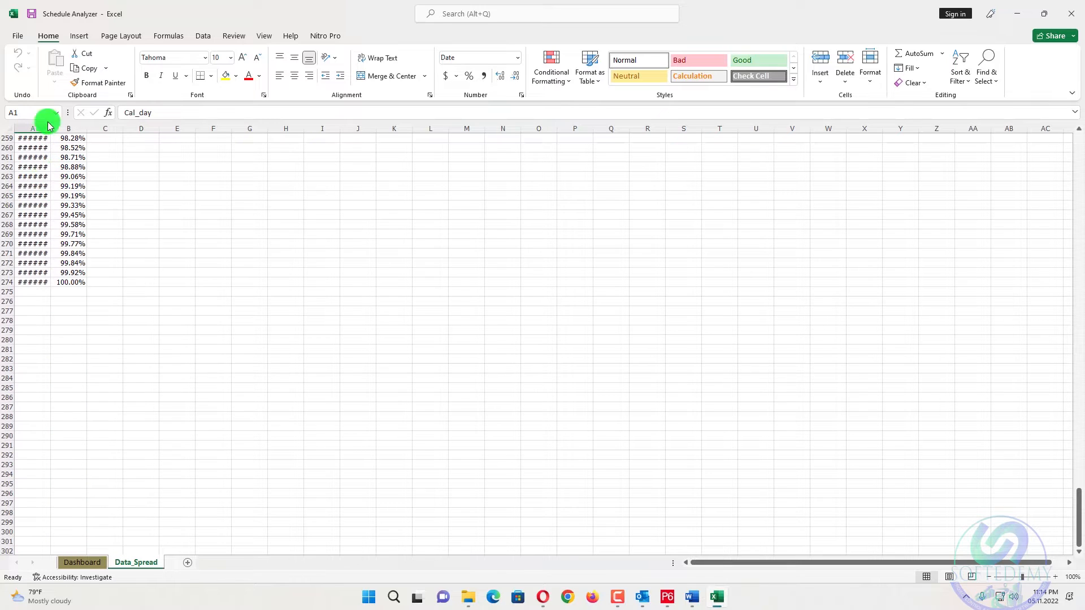
double_click(51, 127)
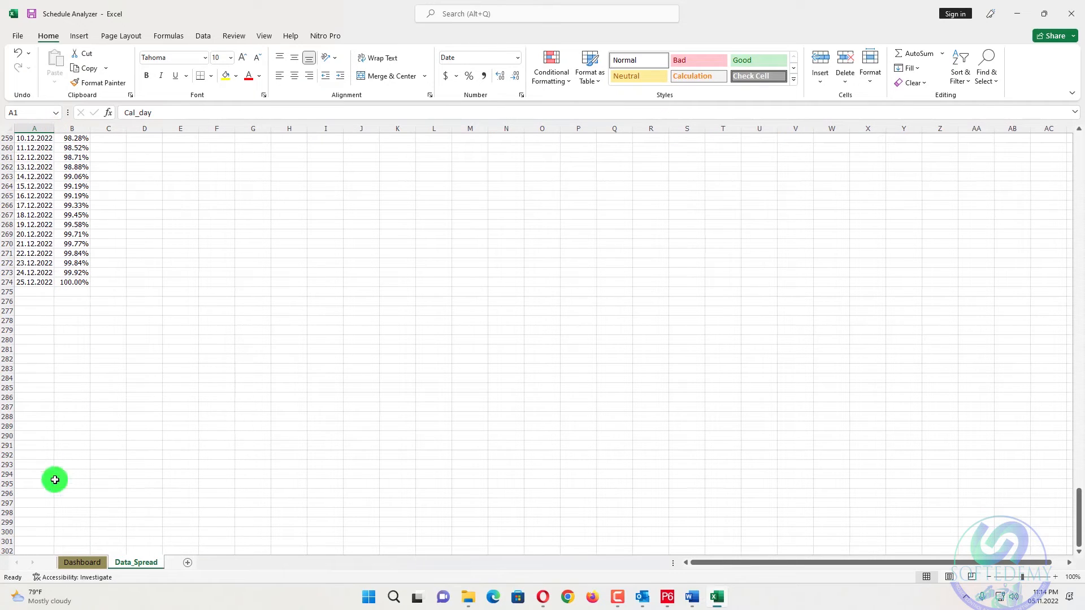
Step: Compare the project dates on the Dashboard sheet with the daily progress table and S-curve chart on Data_Spread
click(78, 563)
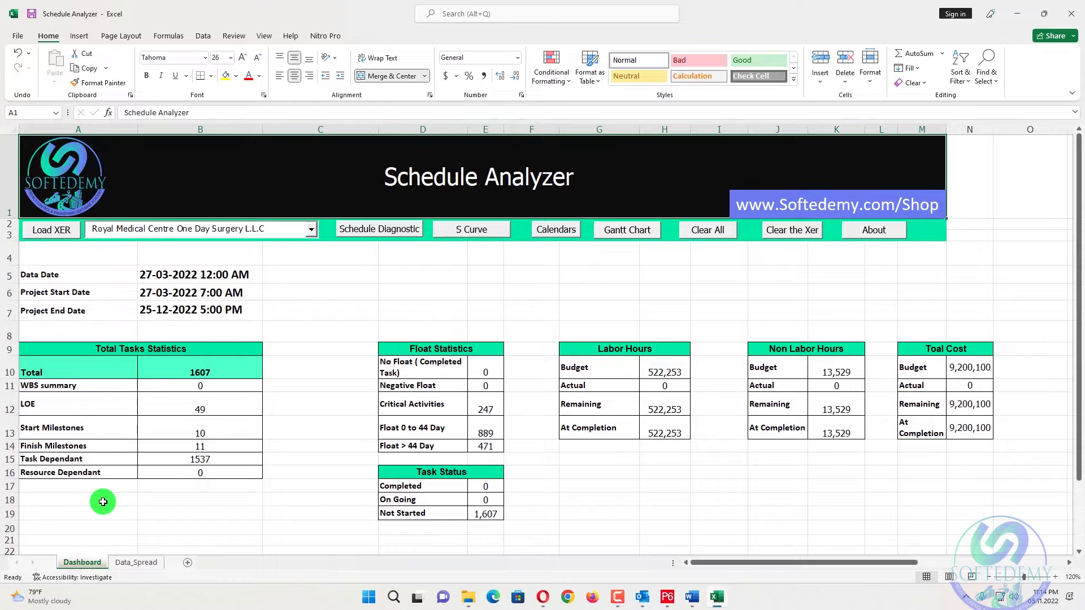
drag(233, 269, 234, 310)
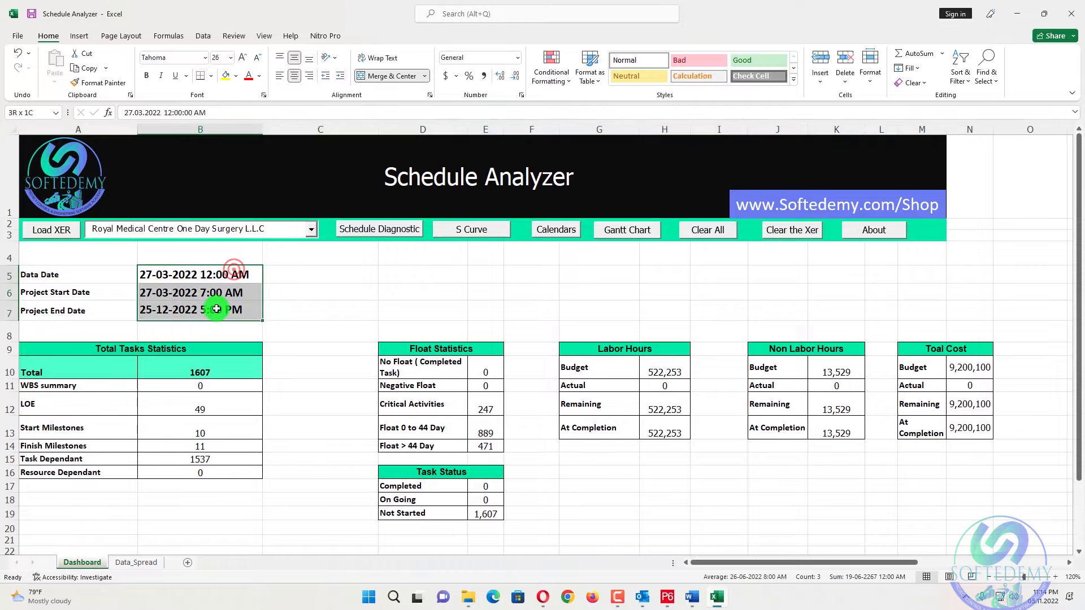
click(135, 563)
scroll(219, 363, up, 15)
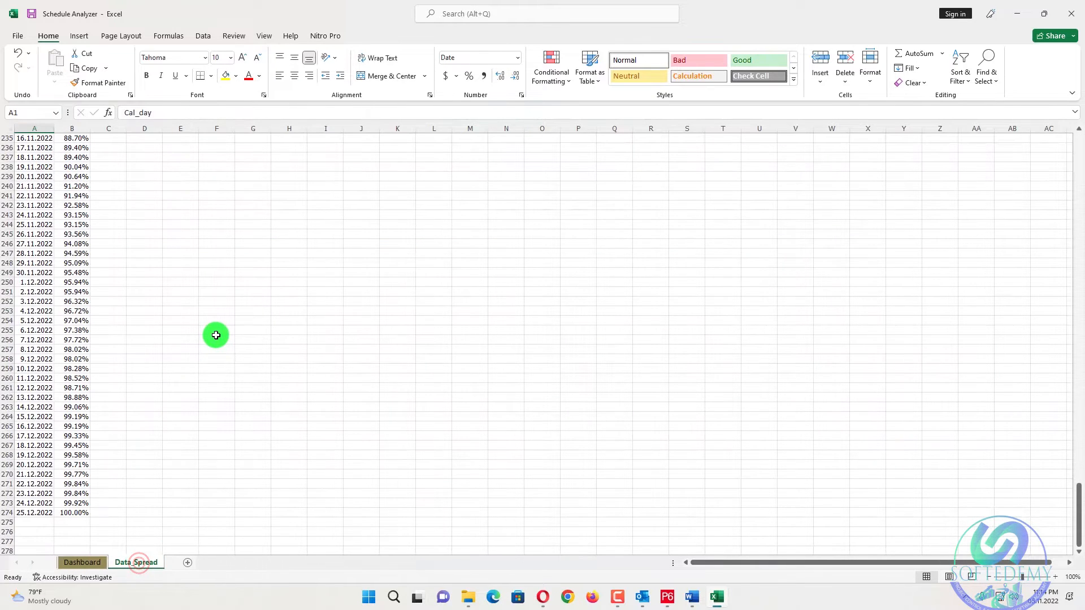
scroll(219, 364, up, 20)
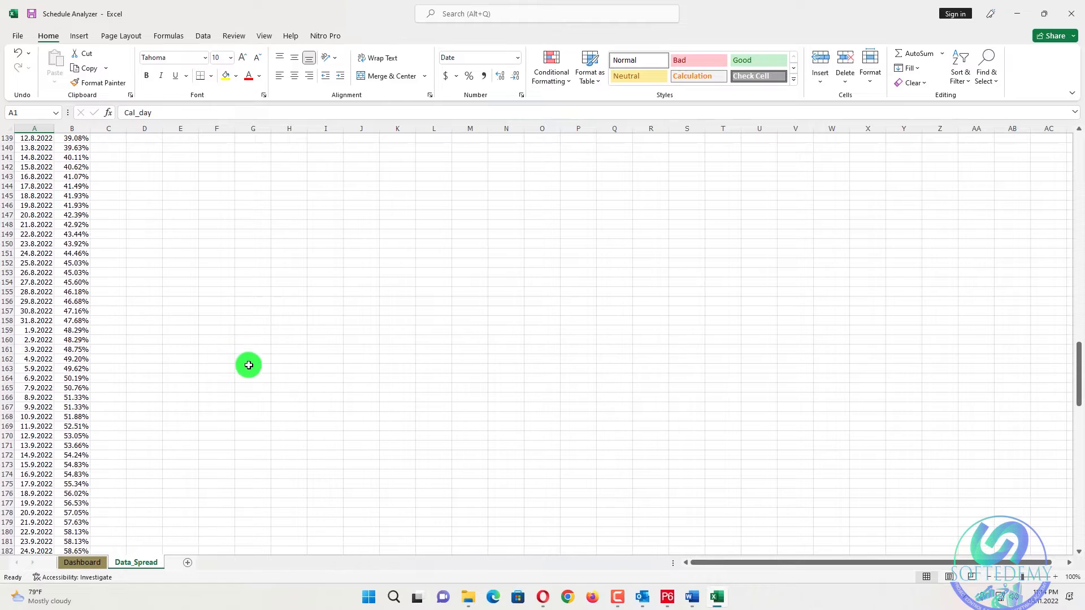
scroll(250, 369, up, 20)
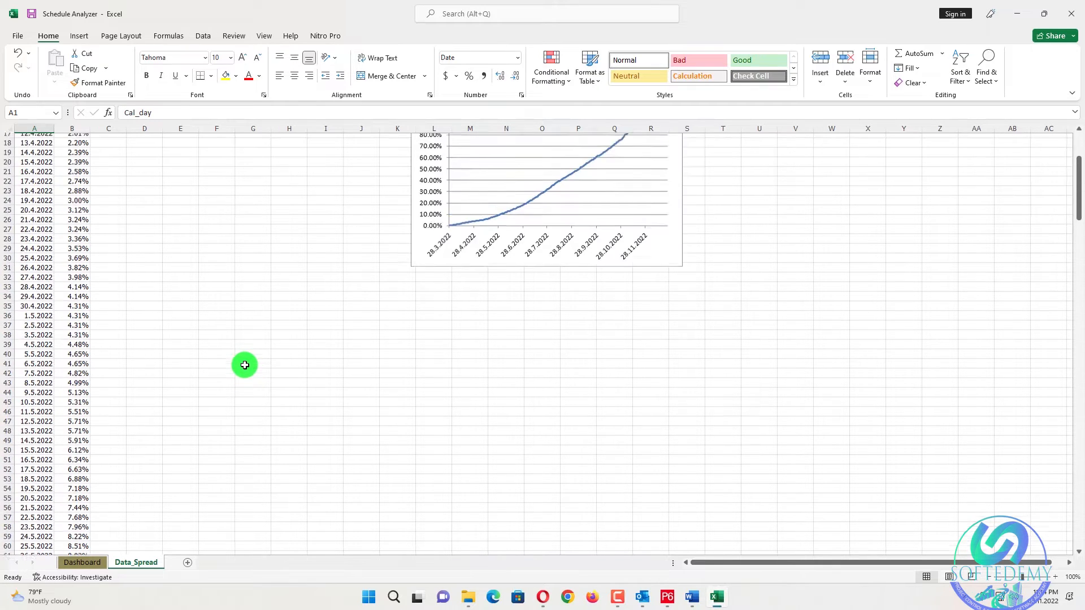
click(485, 267)
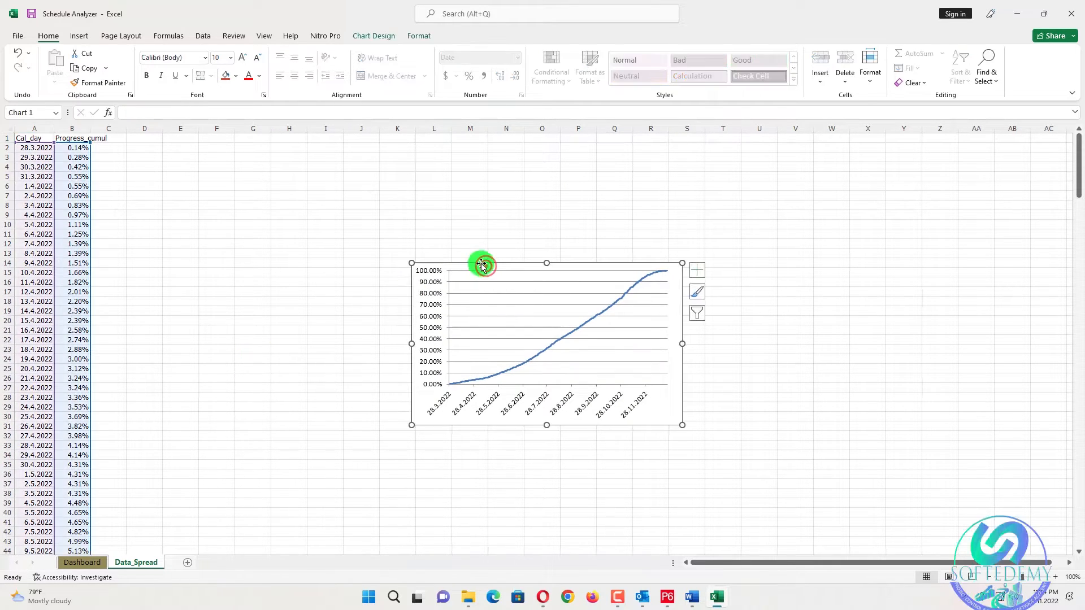
Step: Insert an empty column between the Cal_day and Progress_cumul columns
right_click(67, 129)
click(107, 248)
click(183, 224)
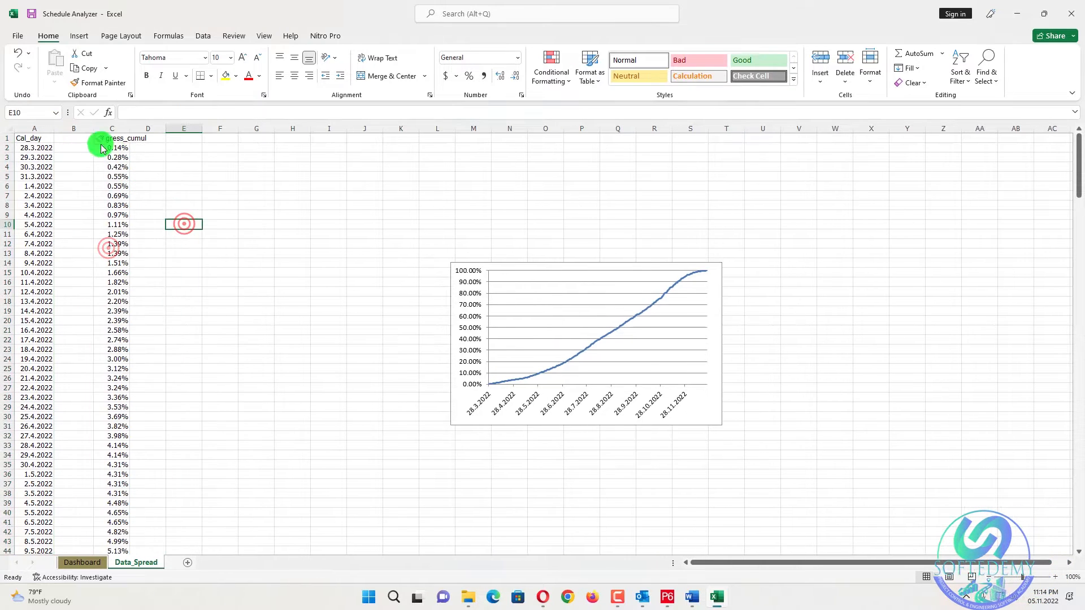
Step: Enter the heading "Daily Planned %" in cell B1 of the new column
click(76, 142)
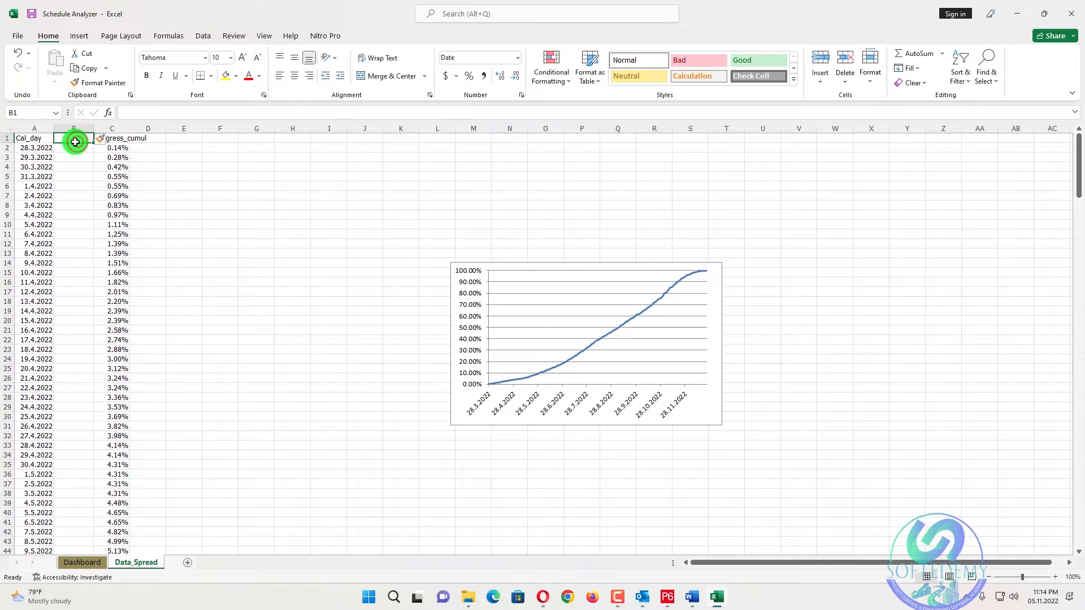
text(Mon)
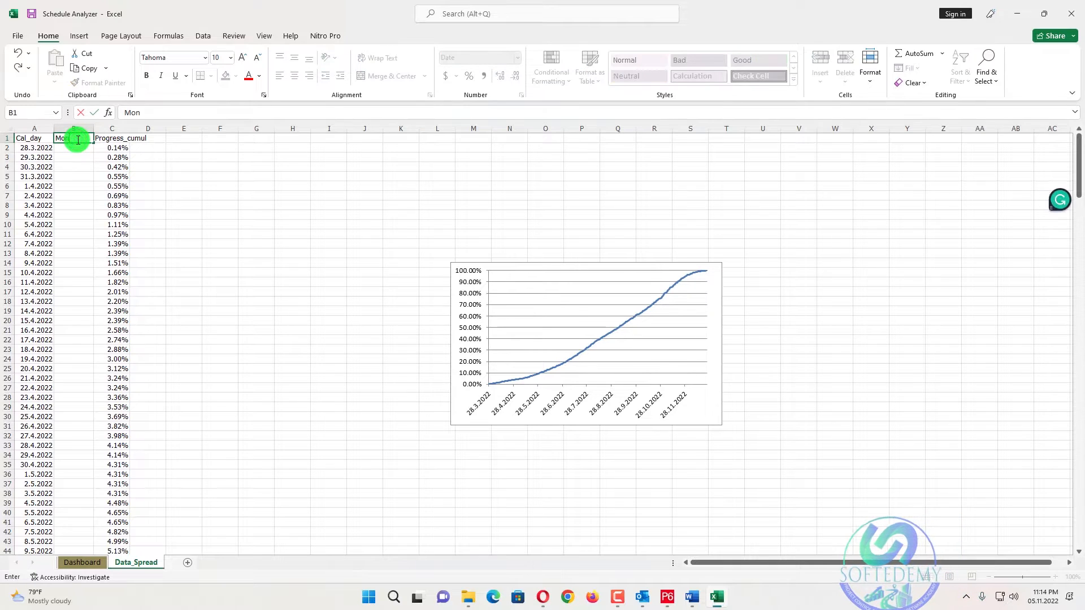
key(BackSpace)
key(BackSpace)
key(BackSpace)
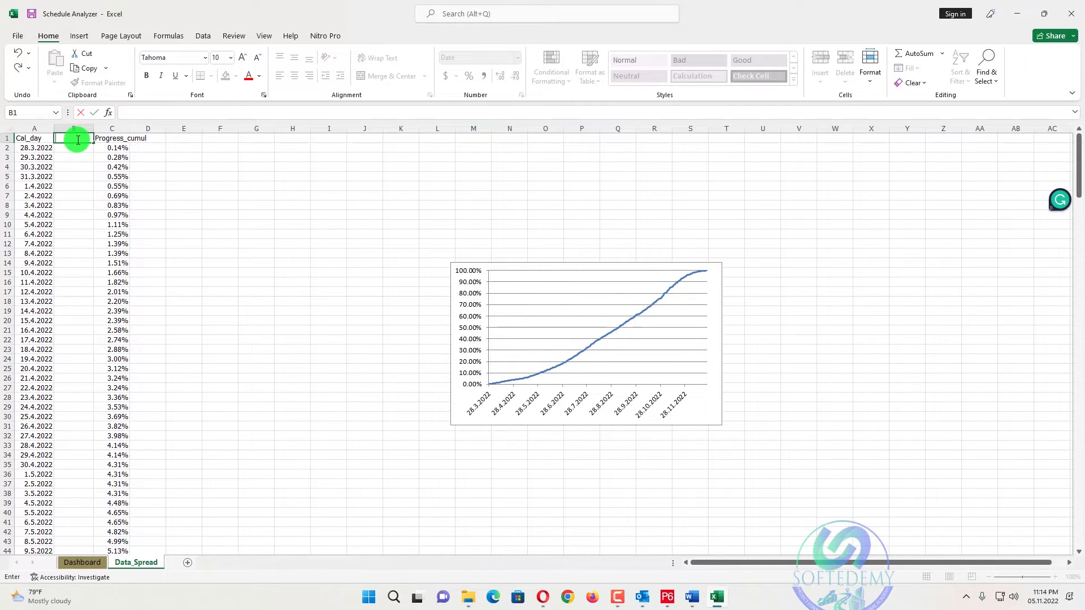
text(Daily Pla)
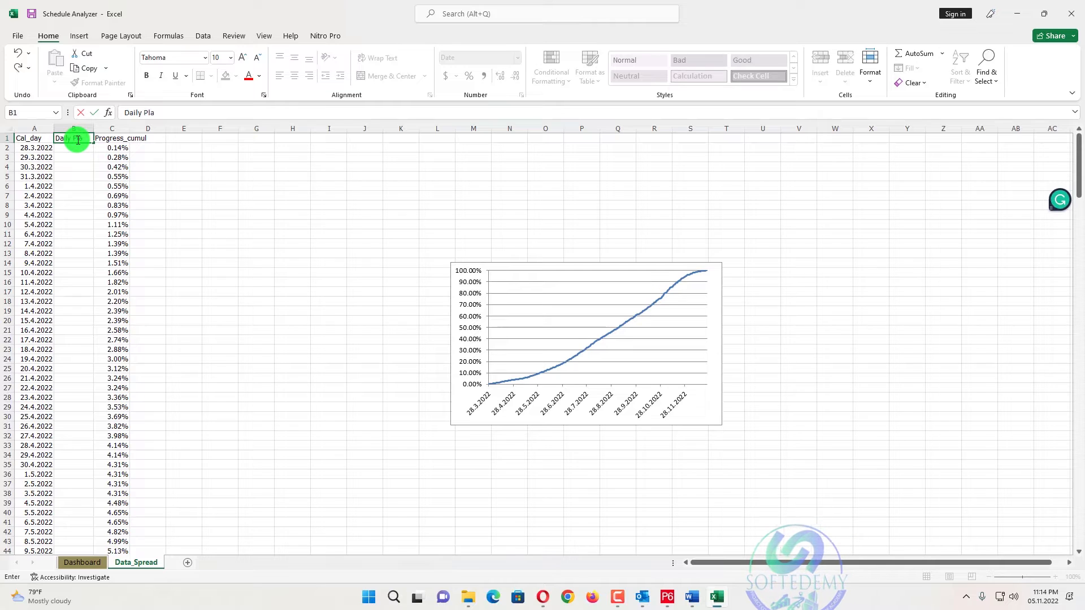
text(nned)
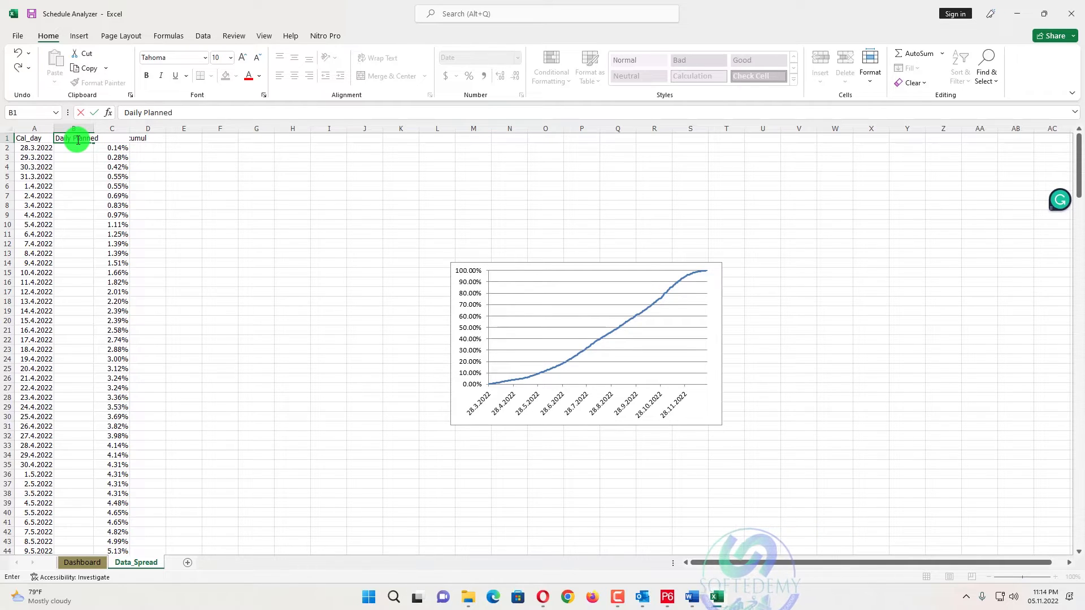
text( %)
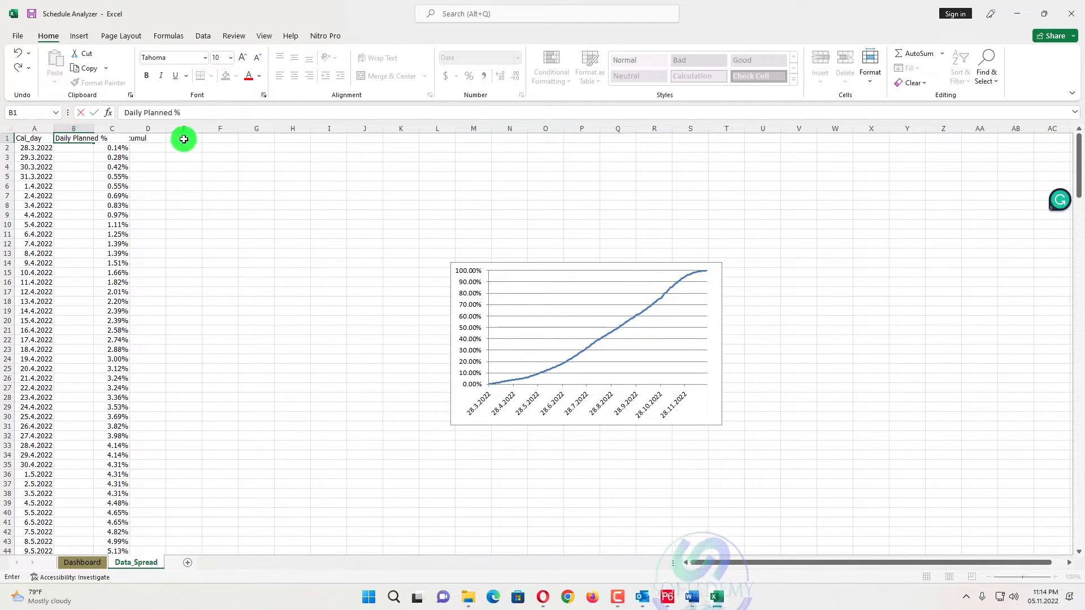
click(171, 113)
text(/S )
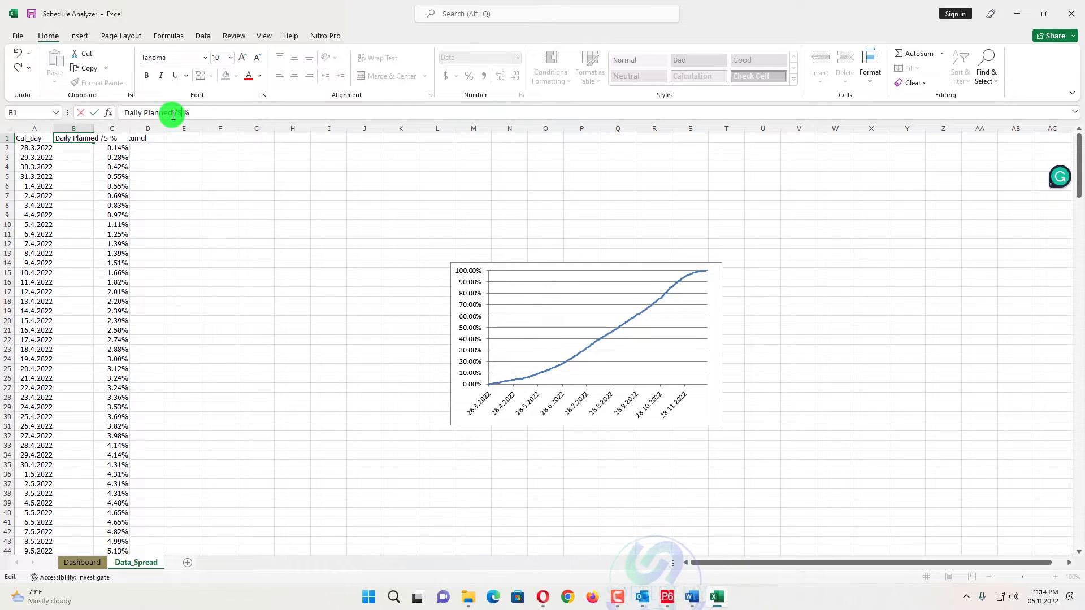
text(cheudle)
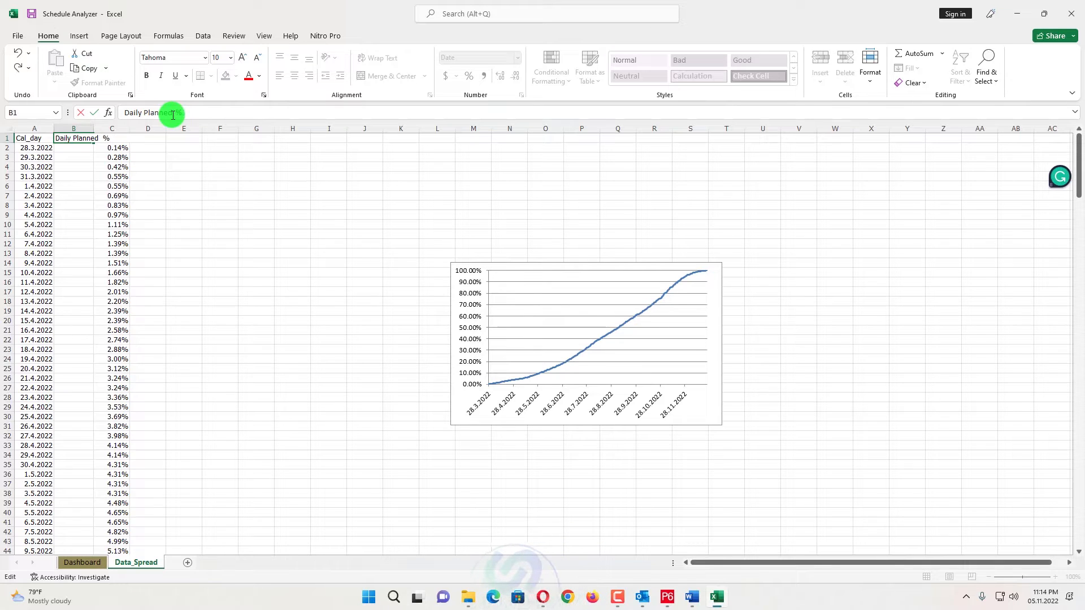
key(Return)
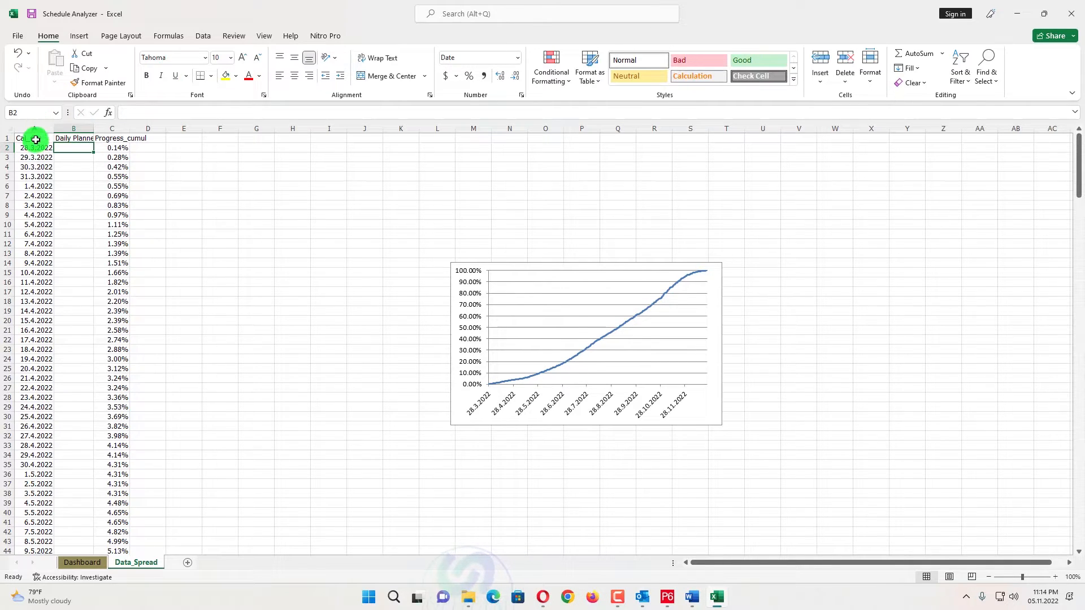
Step: Fill the header cells A1:C1 with the recent turquoise-green colour and widen columns A to C to fit the headings
drag(35, 139, 112, 137)
click(221, 83)
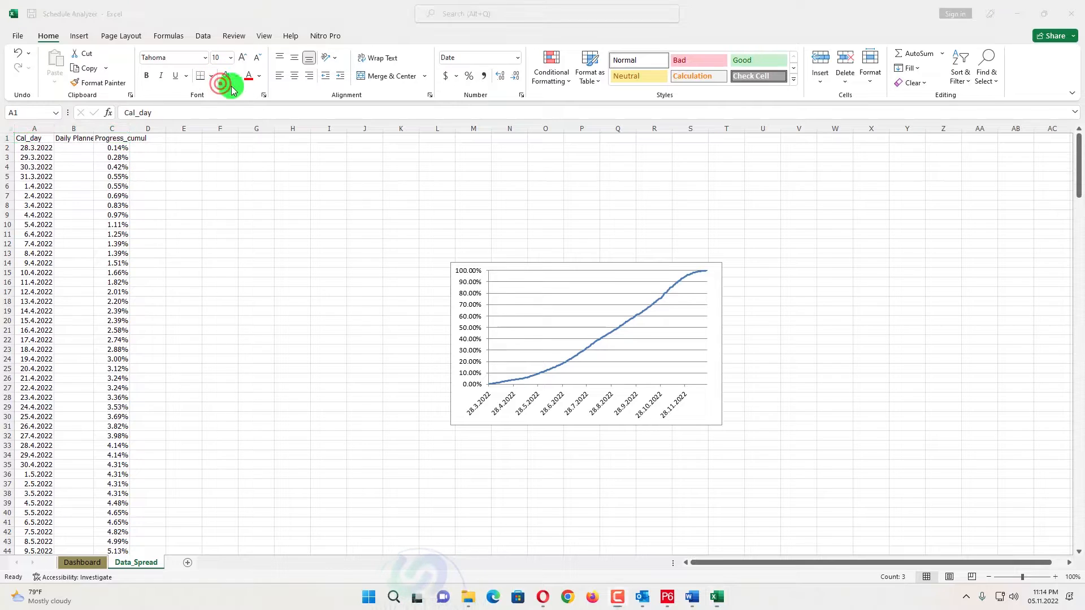
click(236, 77)
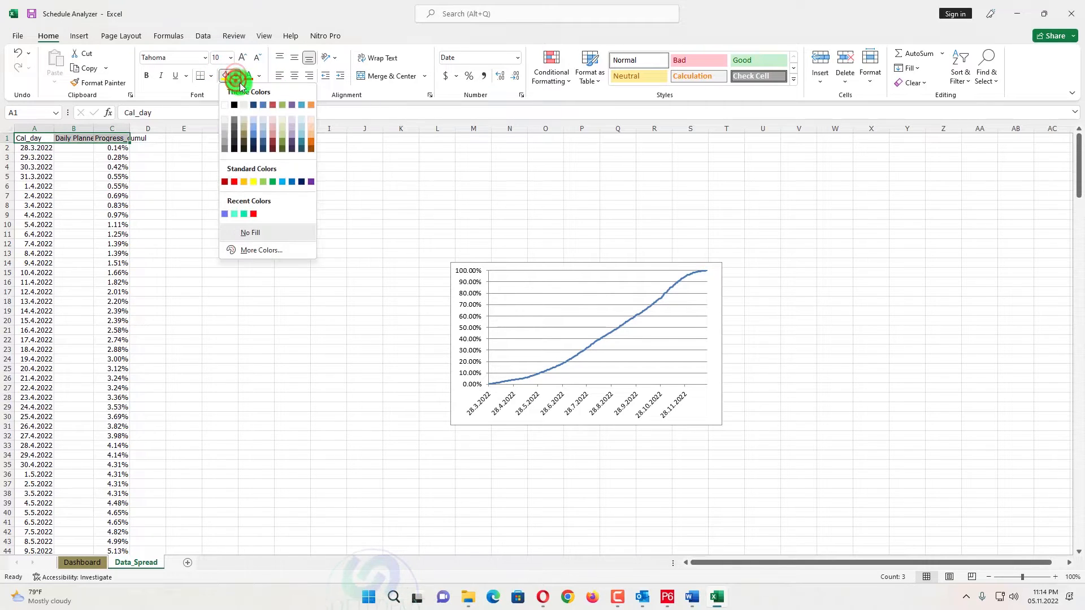
click(247, 215)
click(211, 253)
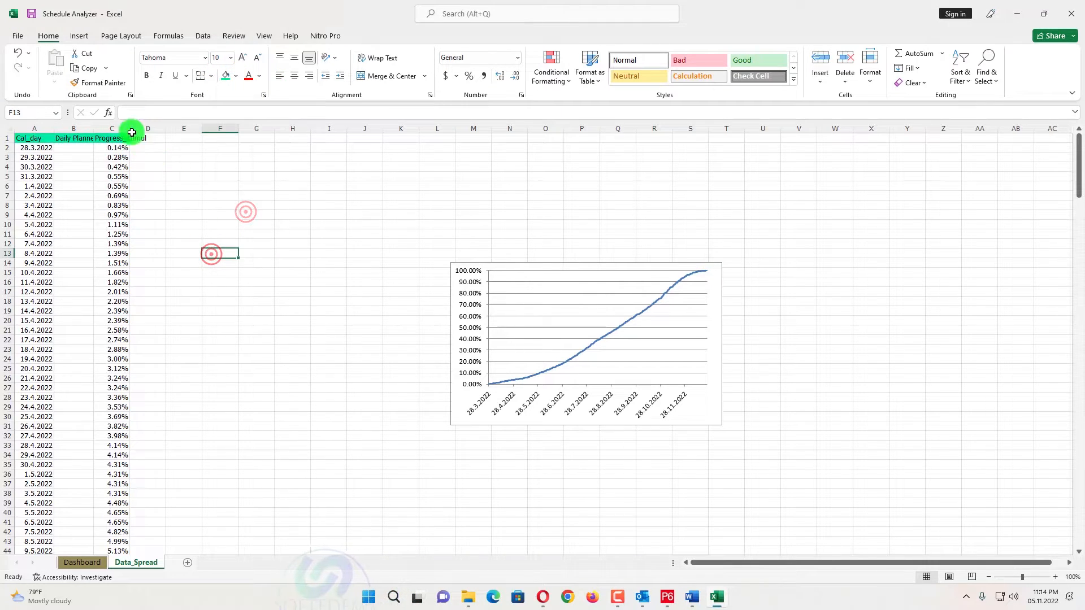
drag(130, 129, 162, 129)
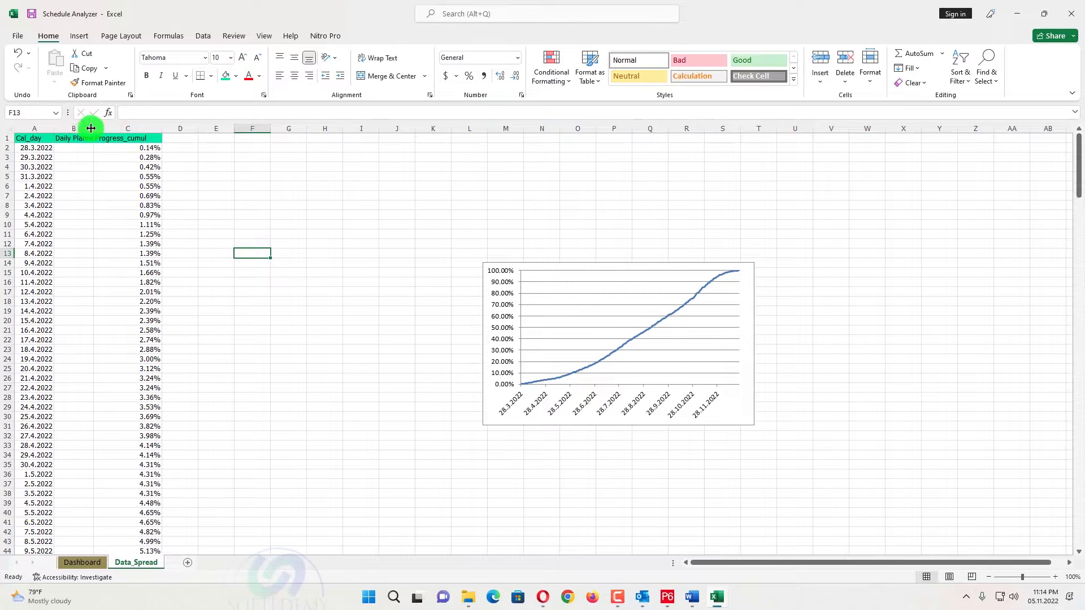
drag(92, 129, 64, 130)
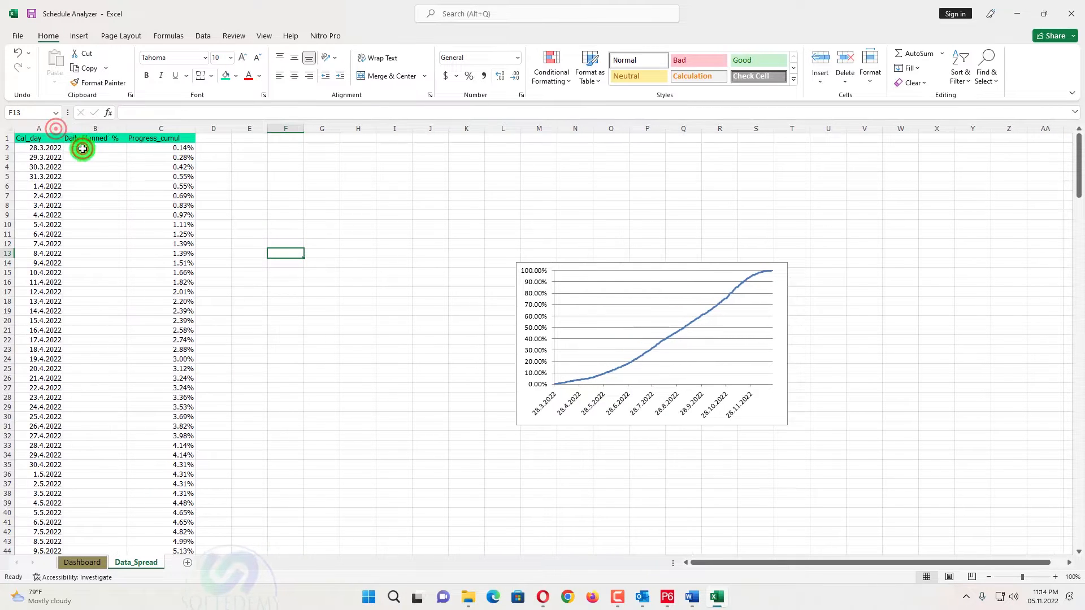
Step: Enter the formula =C2 in cell B2 as the first daily planned percentage
click(85, 149)
text(=)
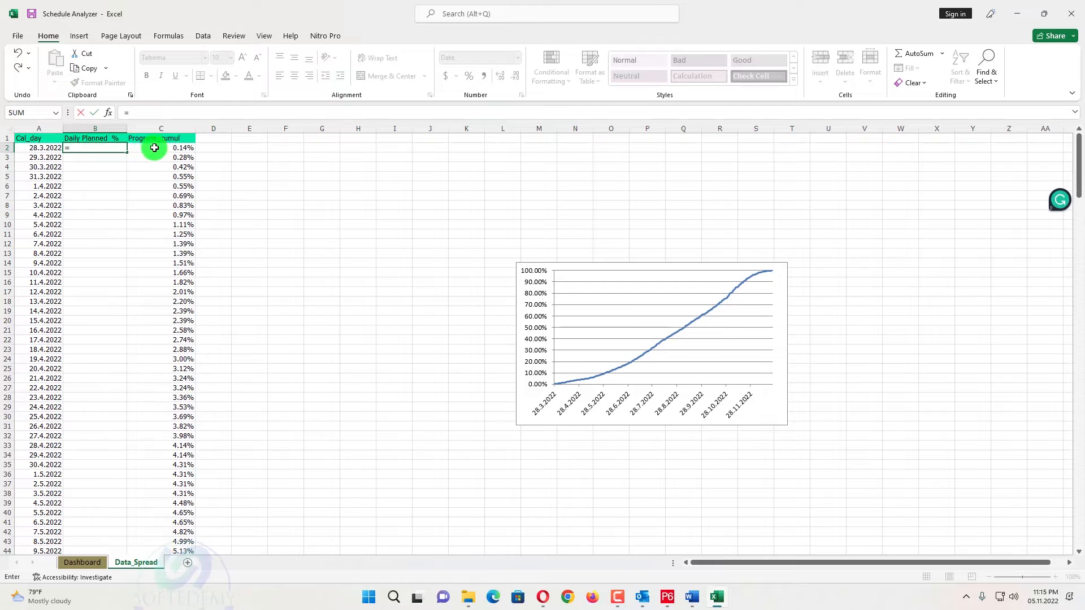
key(Return)
Step: Enter the formula =C3-C2 in cell B3 to calculate the second day's planned percentage
click(91, 157)
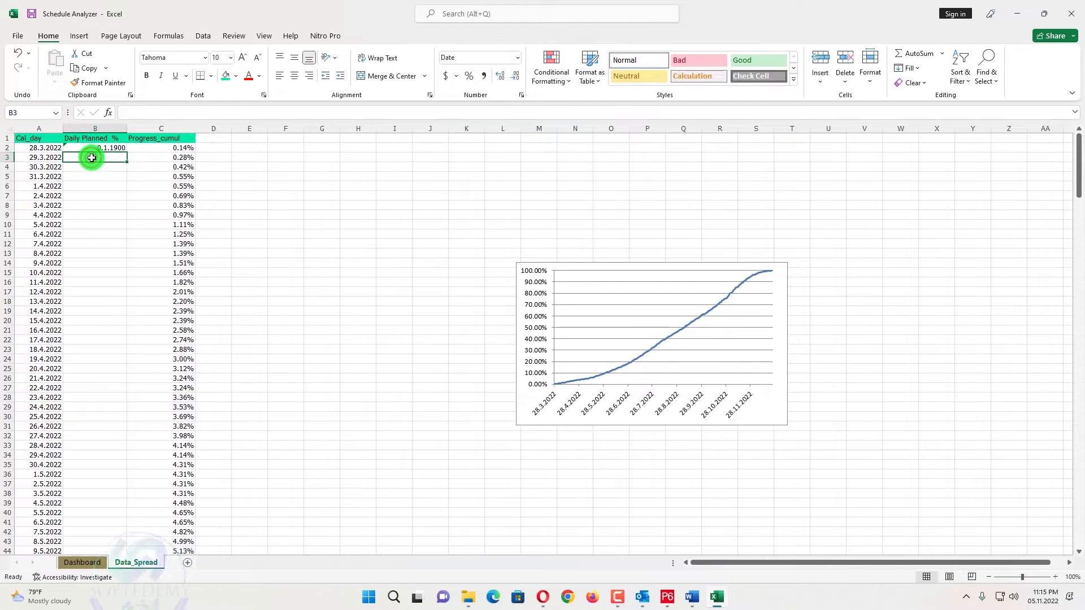
text(=)
click(152, 157)
text(-)
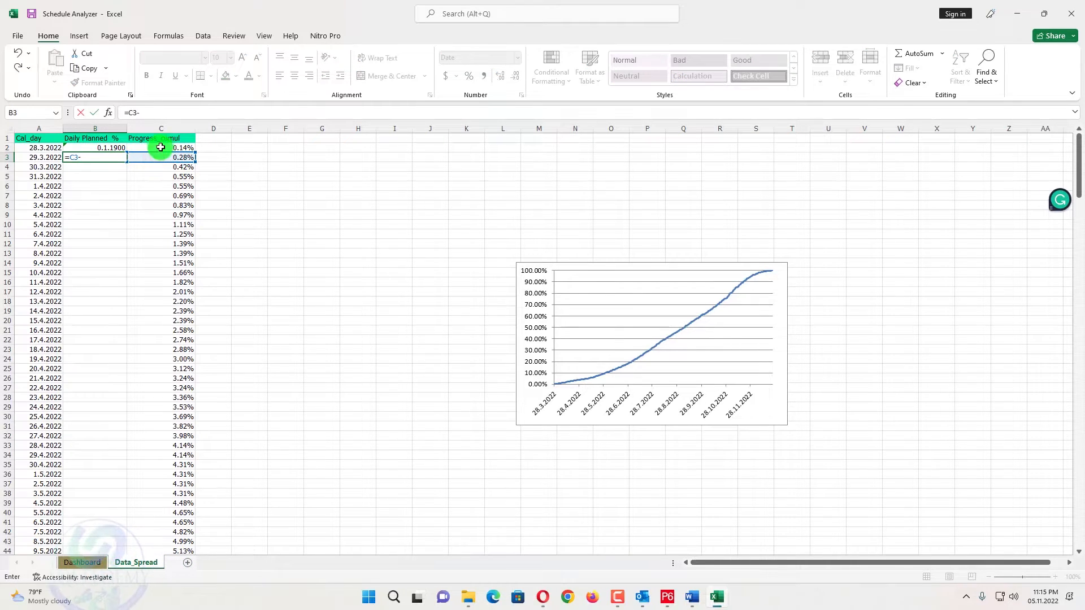
click(160, 147)
key(Return)
Step: Copy the percentage format of cell C2 onto the Daily Planned % cells in column B with Format Painter
click(164, 148)
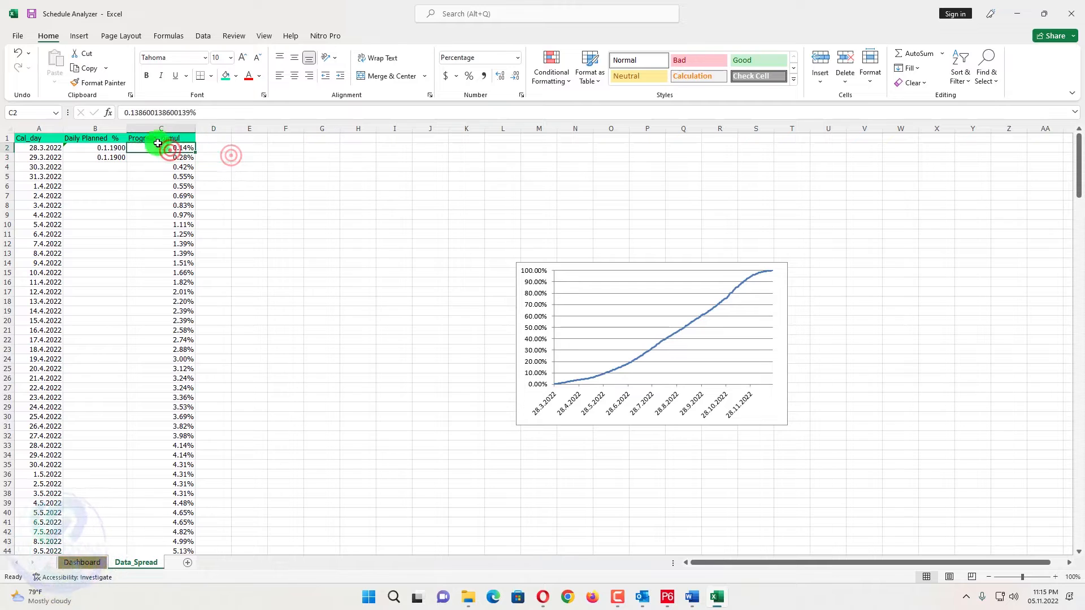
click(90, 88)
mouse_move(102, 147)
mouse_down()
mouse_move(100, 607)
mouse_move(89, 533)
mouse_up()
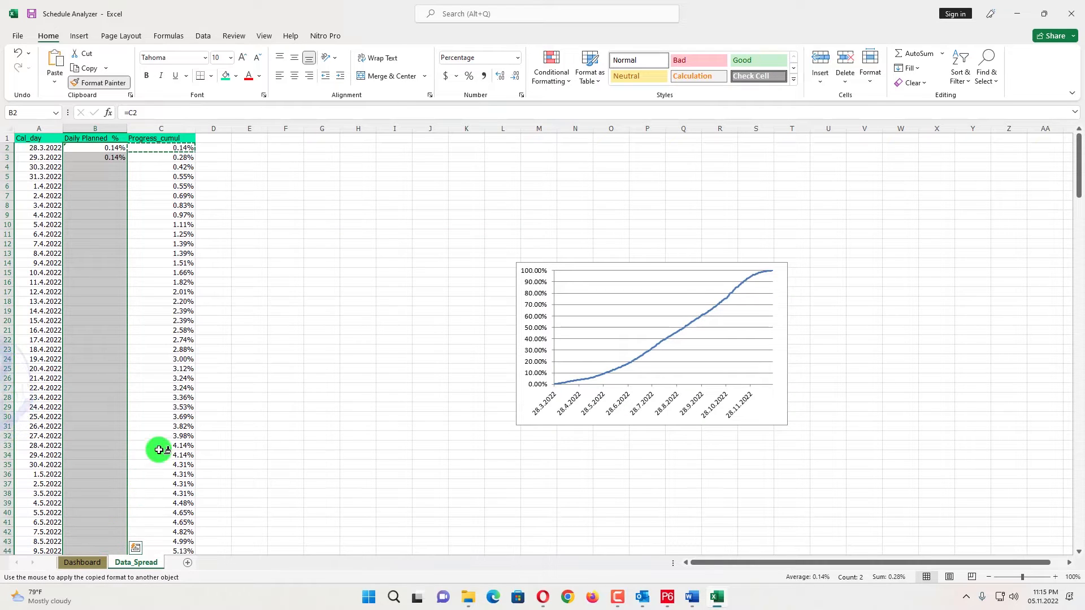
click(252, 326)
Step: Try to fill the formulas of B2:B3 together down the Daily Planned % column to row 274
drag(113, 146, 124, 160)
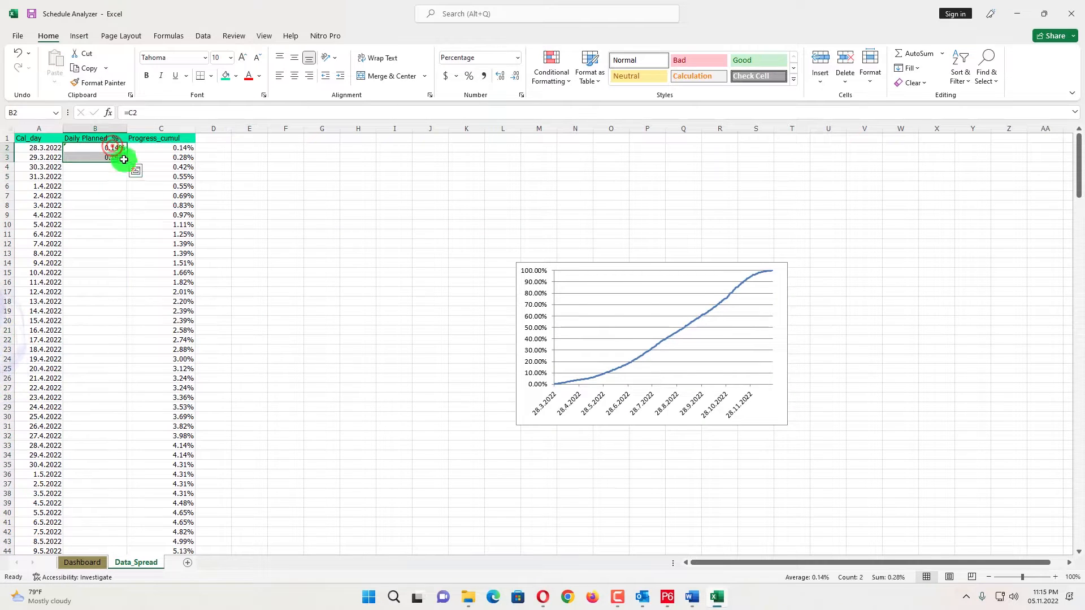
drag(127, 210, 103, 536)
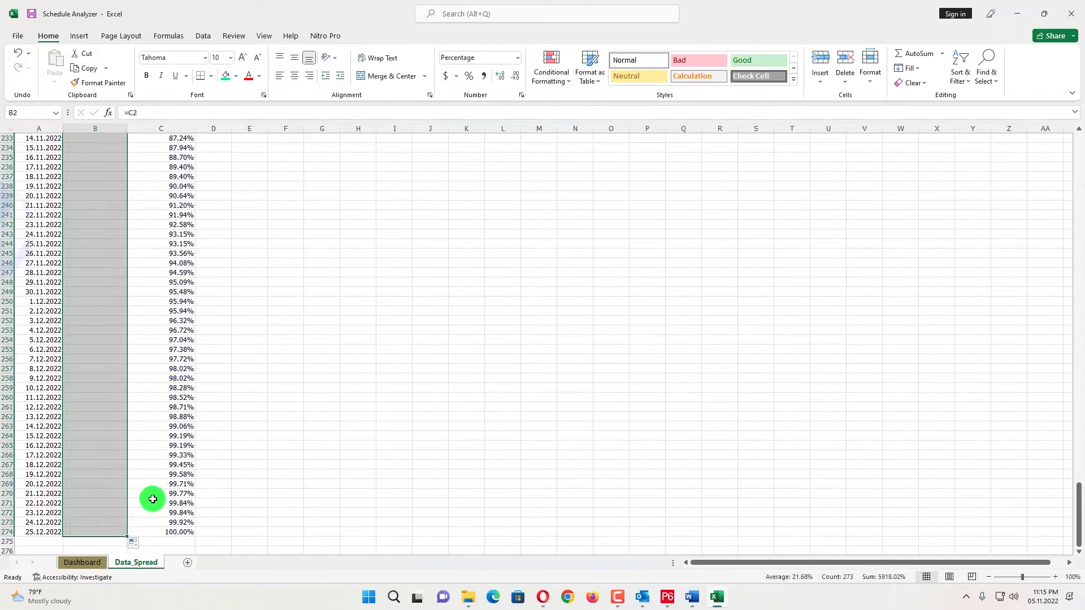
scroll(152, 493, up, 20)
scroll(152, 494, up, 20)
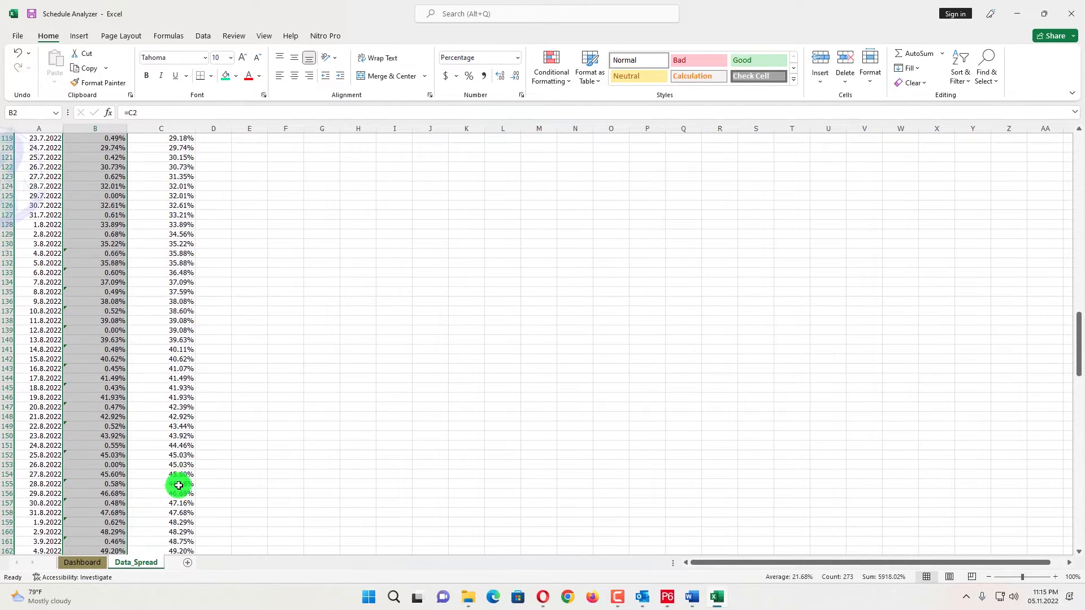
scroll(168, 437, up, 2)
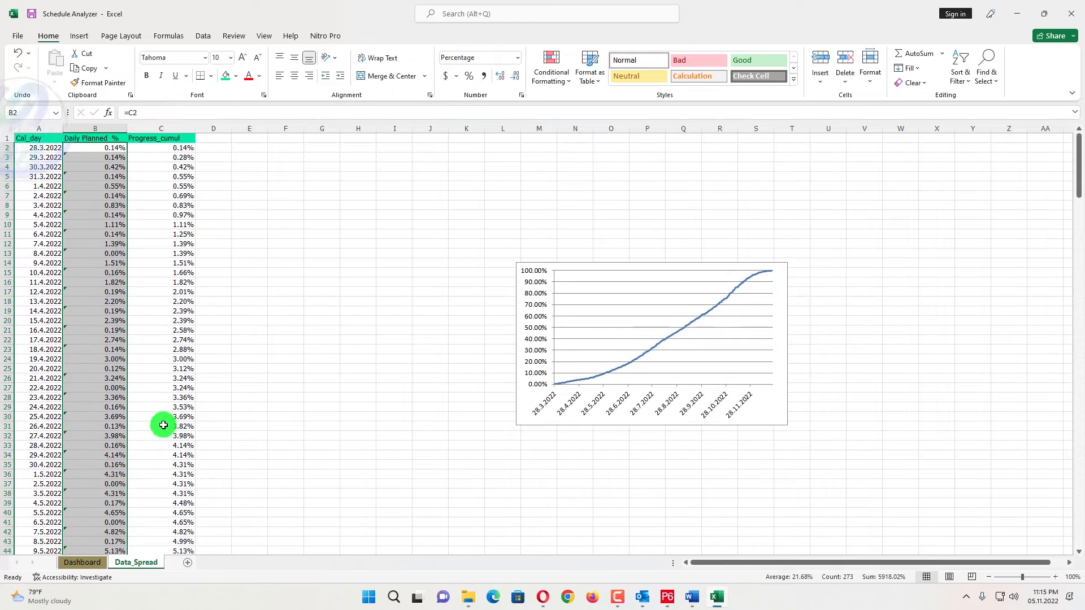
click(205, 224)
Step: Fill the B3 formula alone down the Daily Planned % column to the last date and check the filled values
click(117, 157)
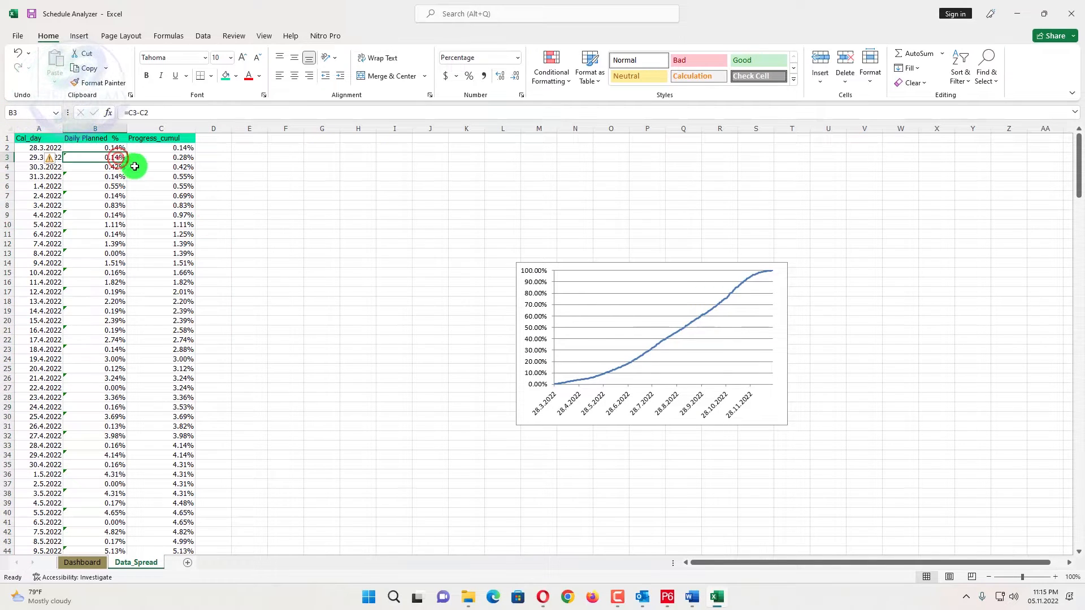
key(ctrl+shift+Down)
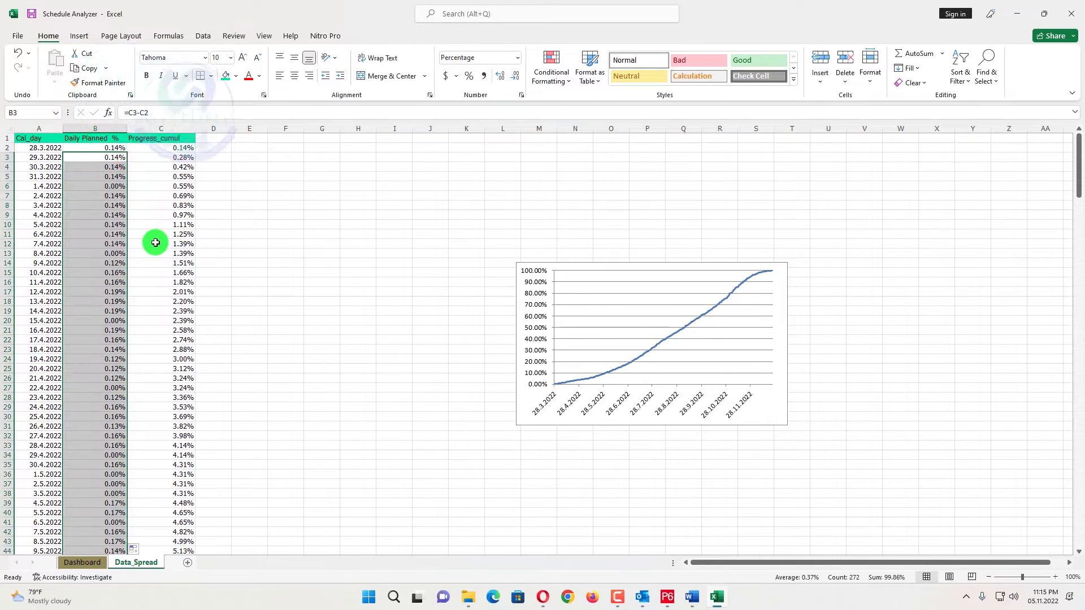
scroll(152, 240, down, 11)
scroll(158, 241, down, 20)
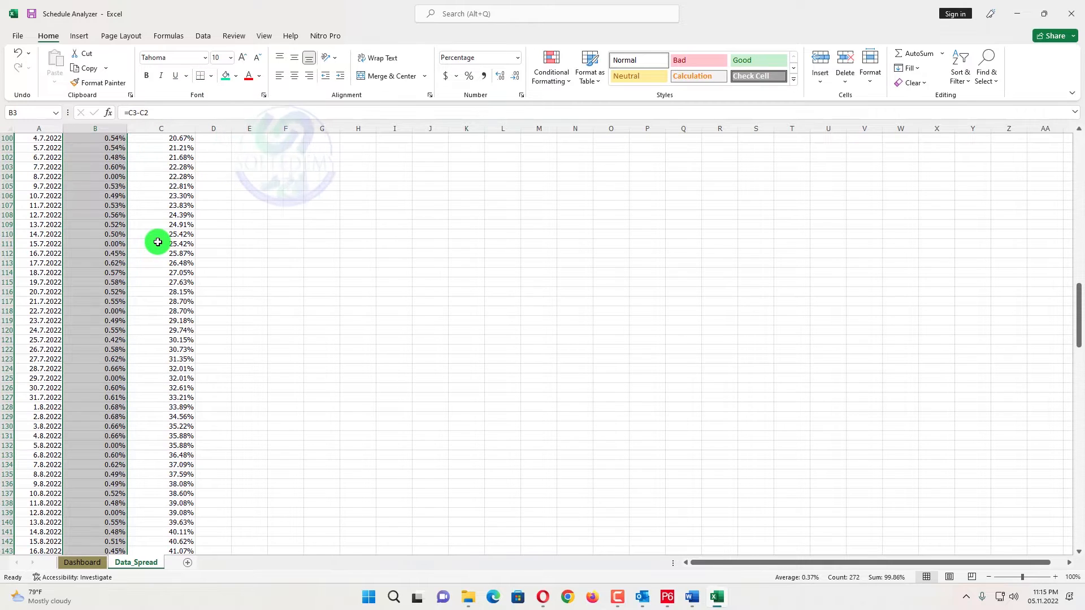
scroll(158, 238, down, 8)
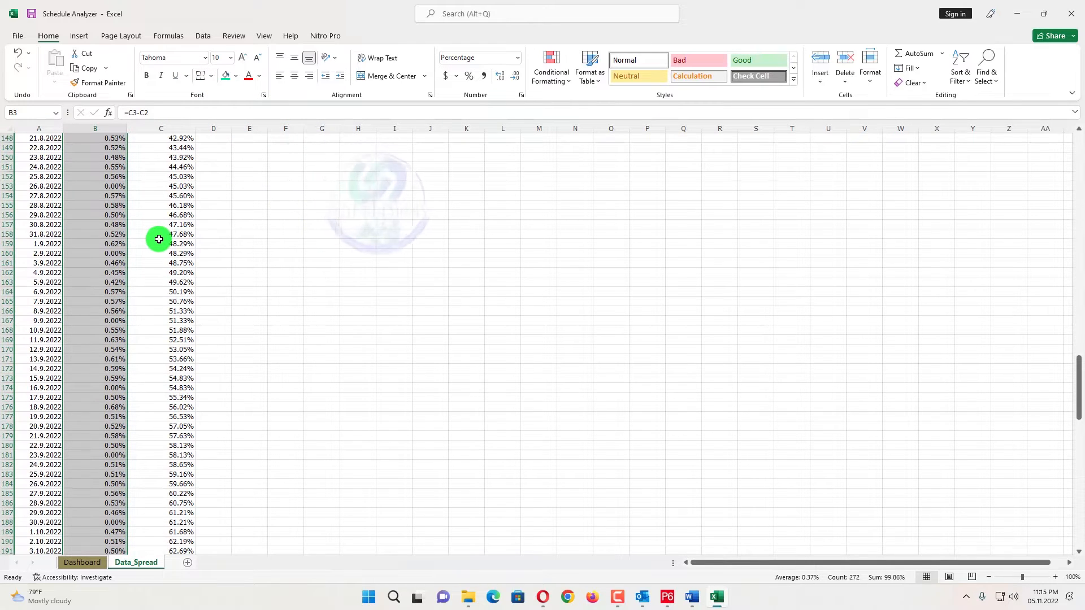
scroll(159, 239, down, 20)
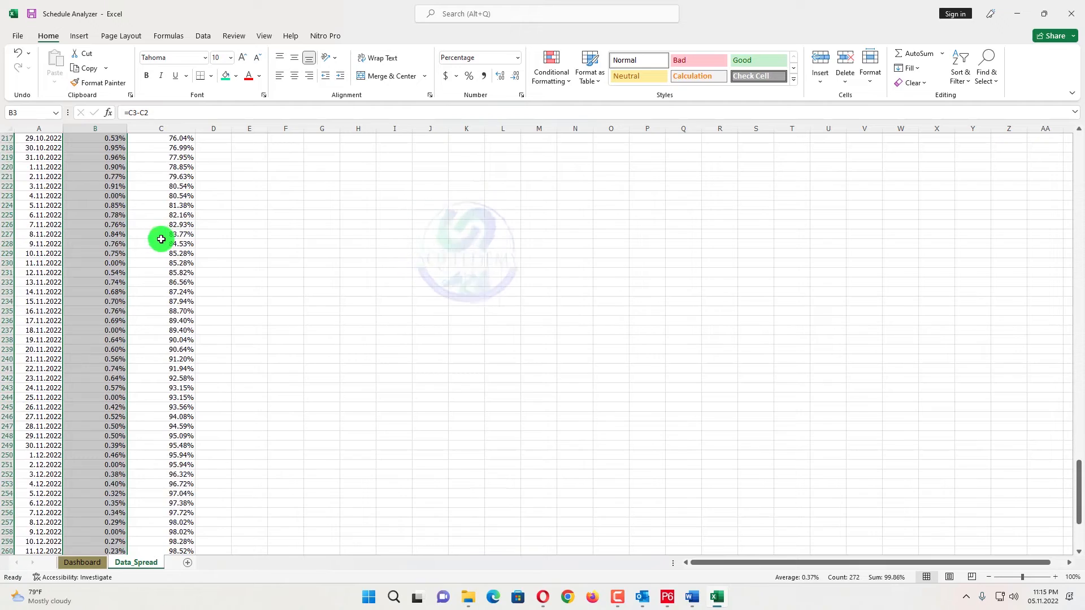
scroll(158, 234, up, 20)
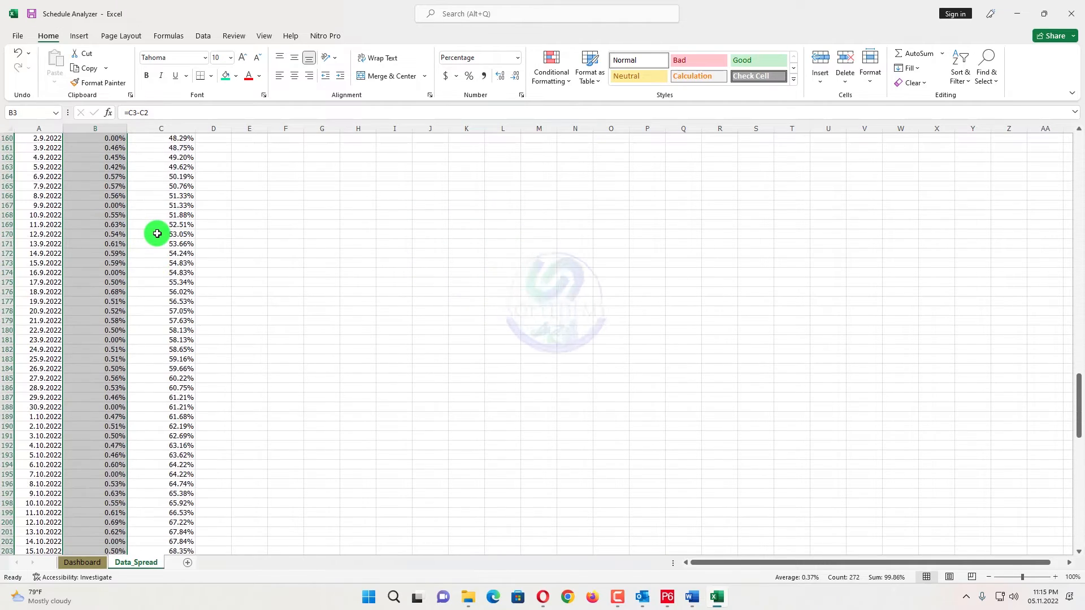
scroll(155, 234, up, 20)
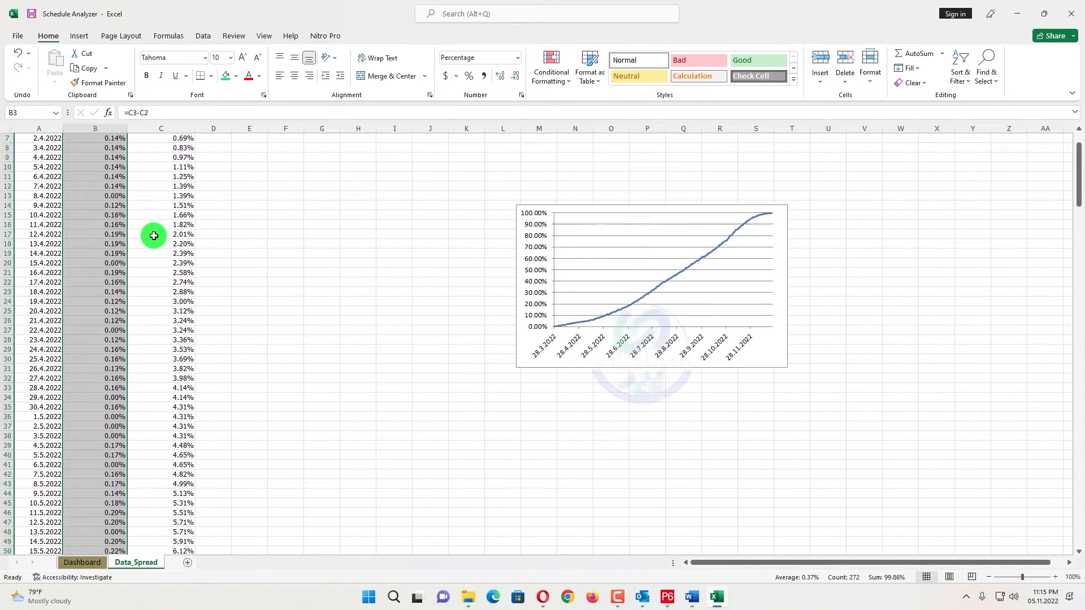
click(237, 233)
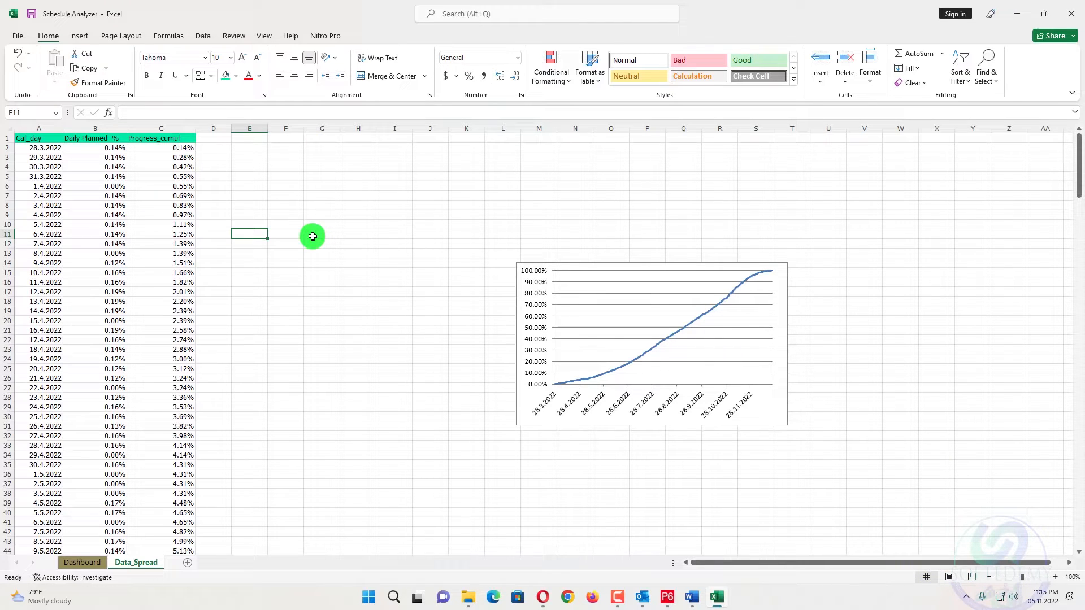
click(96, 561)
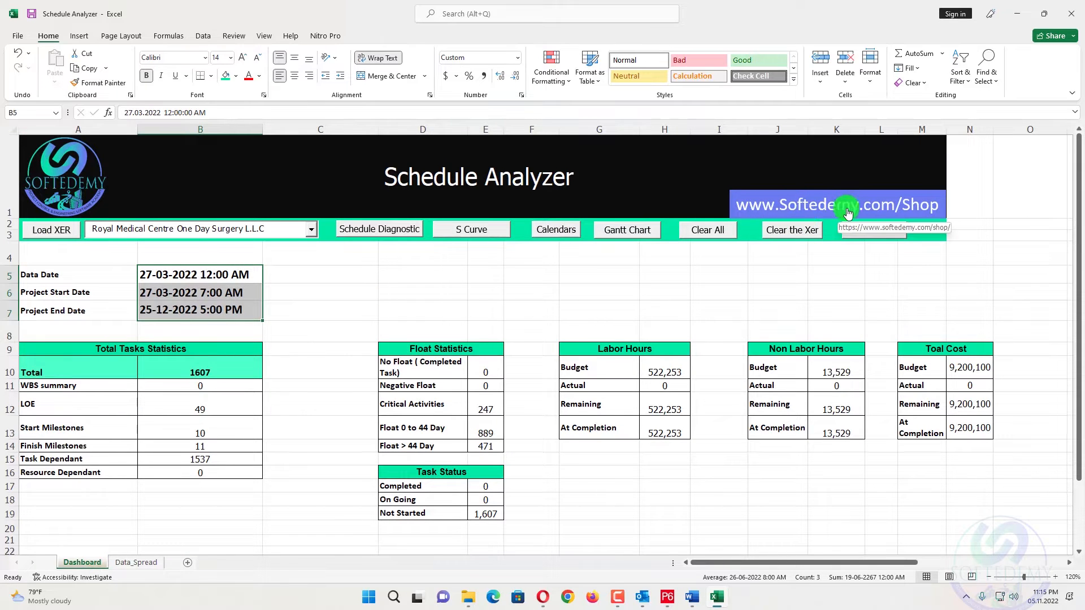
click(154, 564)
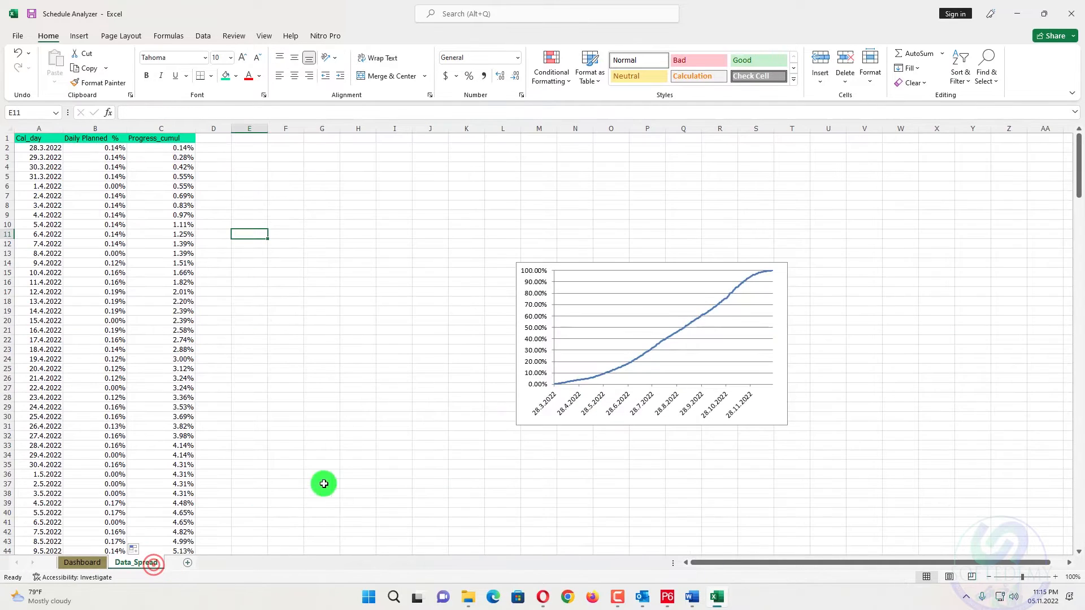
Step: Enlarge the S-curve chart to span about columns F to X and rows 2 to 42
click(612, 268)
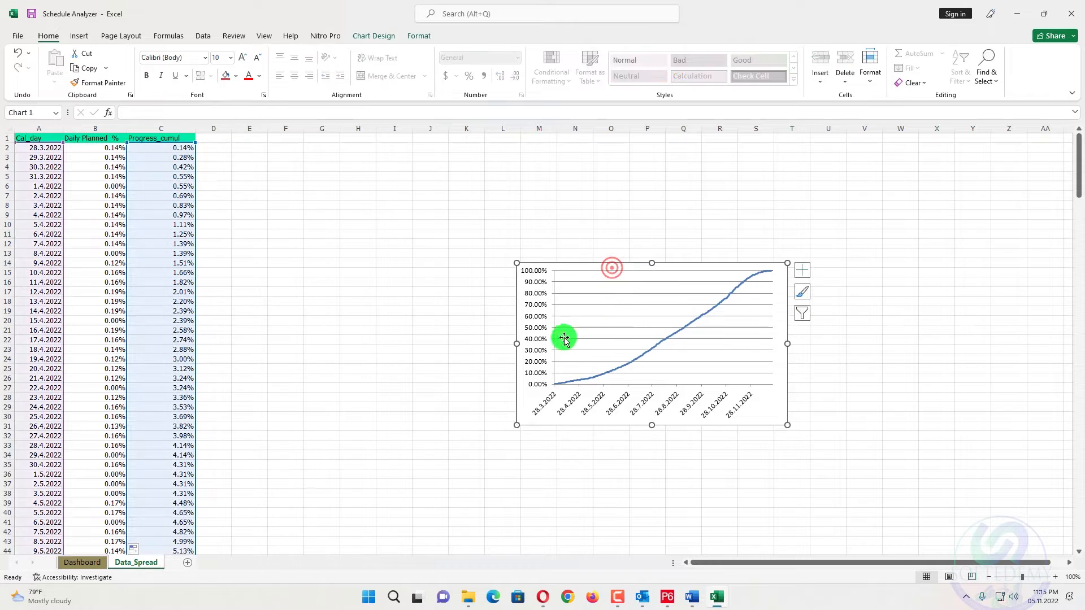
drag(517, 424, 298, 531)
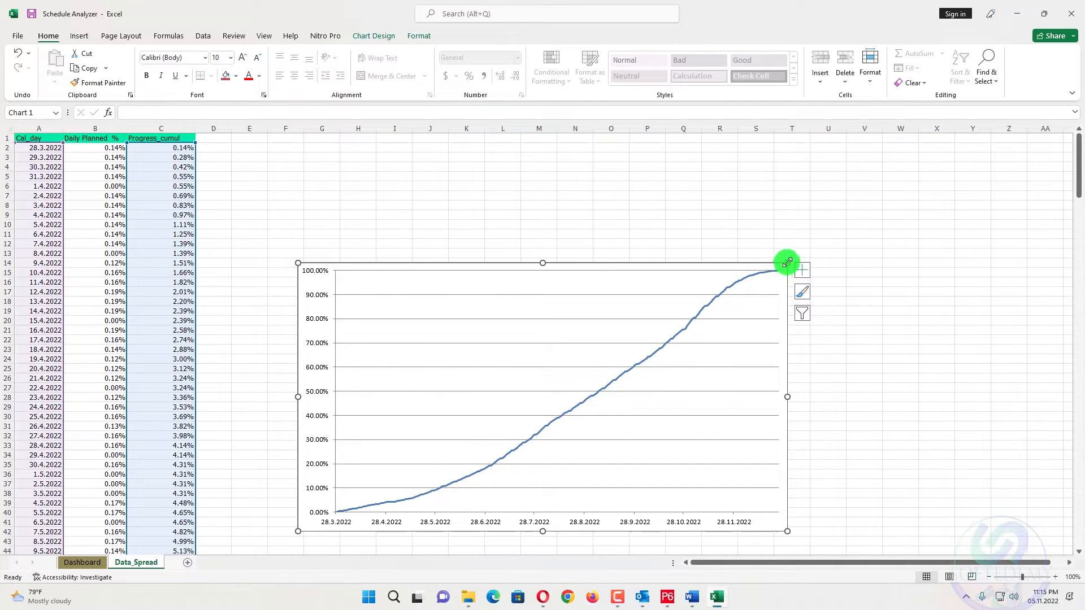
drag(787, 262, 1000, 73)
drag(963, 132, 959, 146)
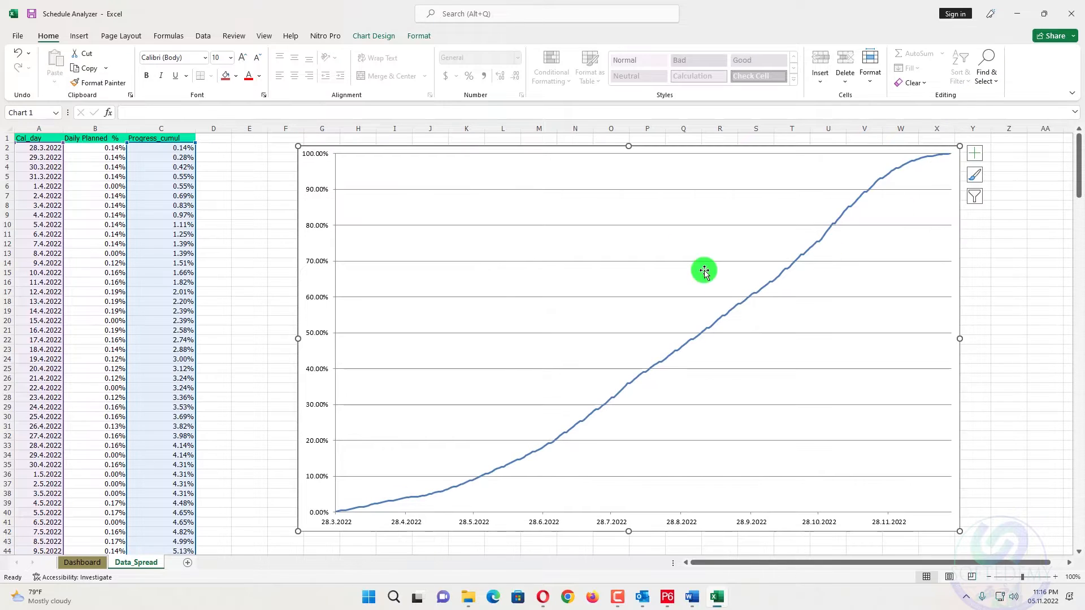
Step: Shrink the plot area to leave a margin on all sides within the chart, and extend the chart frame slightly to about row 44
click(340, 161)
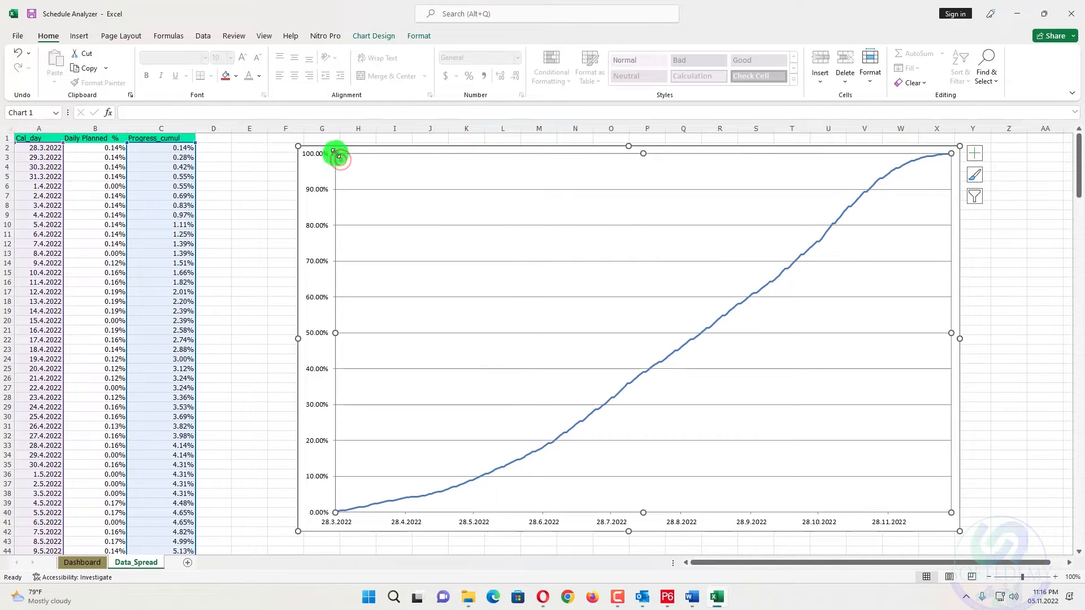
drag(336, 154, 386, 197)
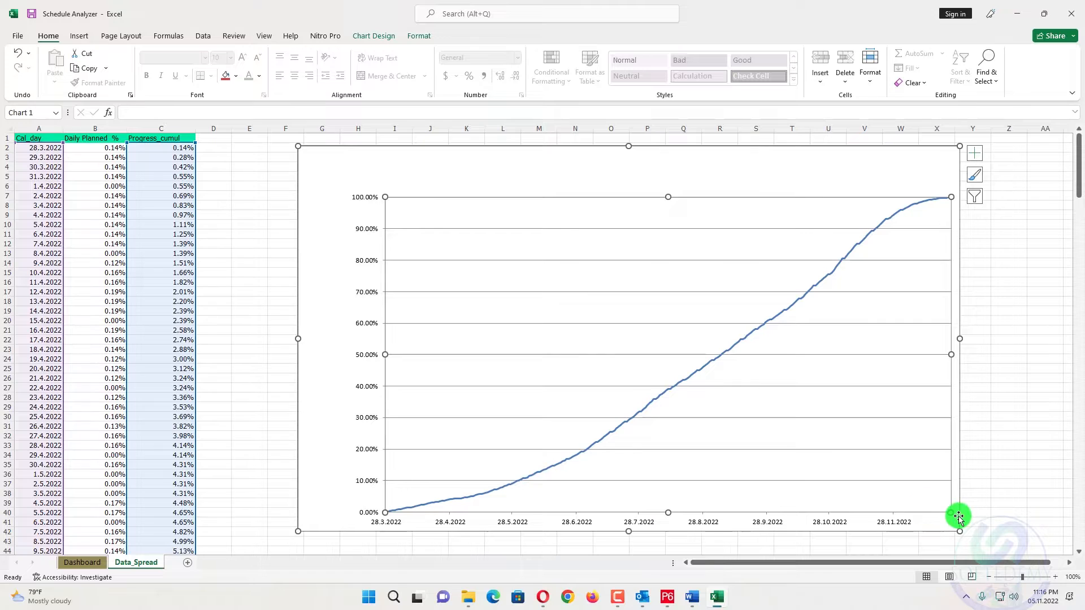
drag(957, 515, 921, 489)
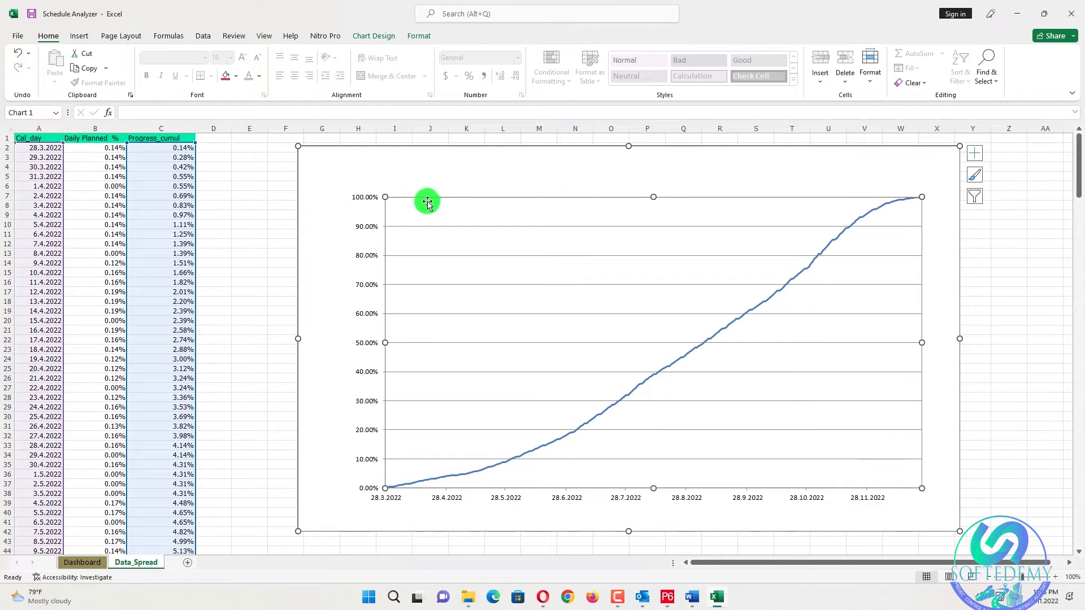
drag(385, 196, 347, 172)
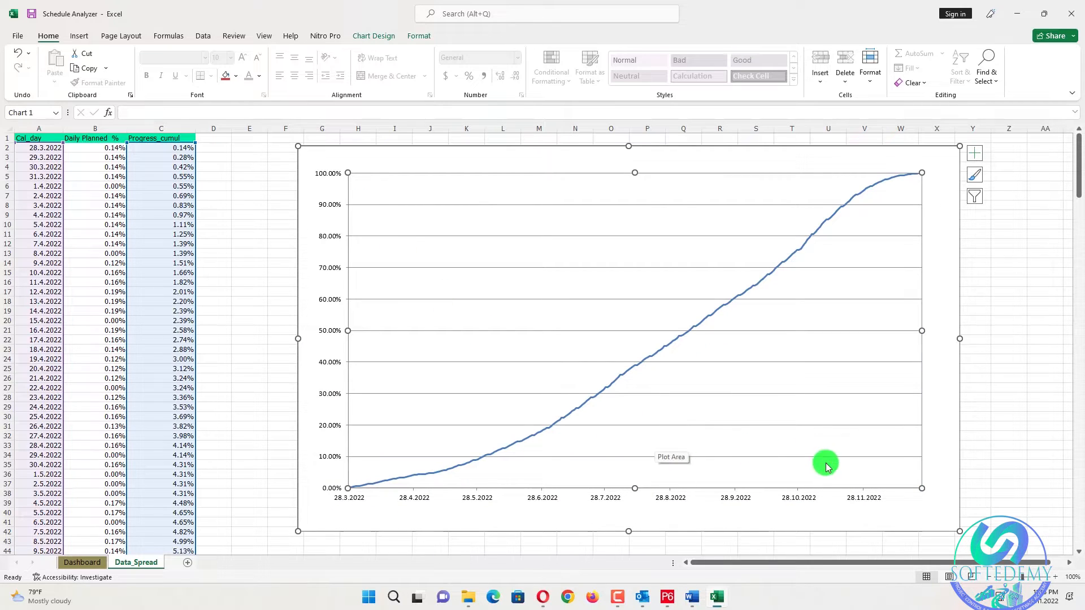
drag(297, 530, 278, 549)
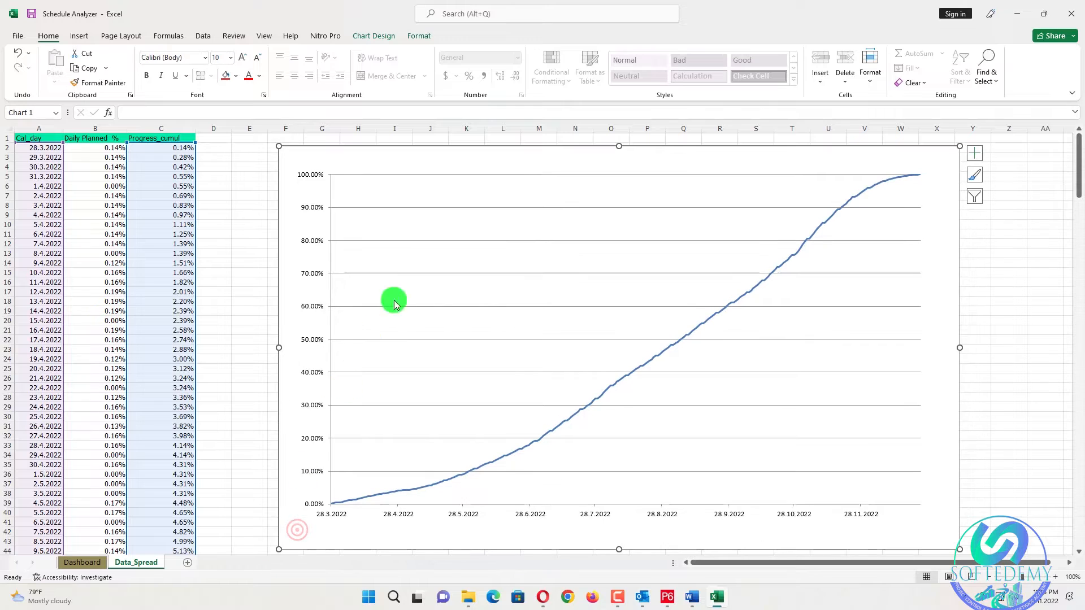
Step: Change the chart's data range to Data_Spread!$A$1:$C$274 so it includes the Daily Planned % and Progress_cumul series
right_click(393, 263)
click(441, 337)
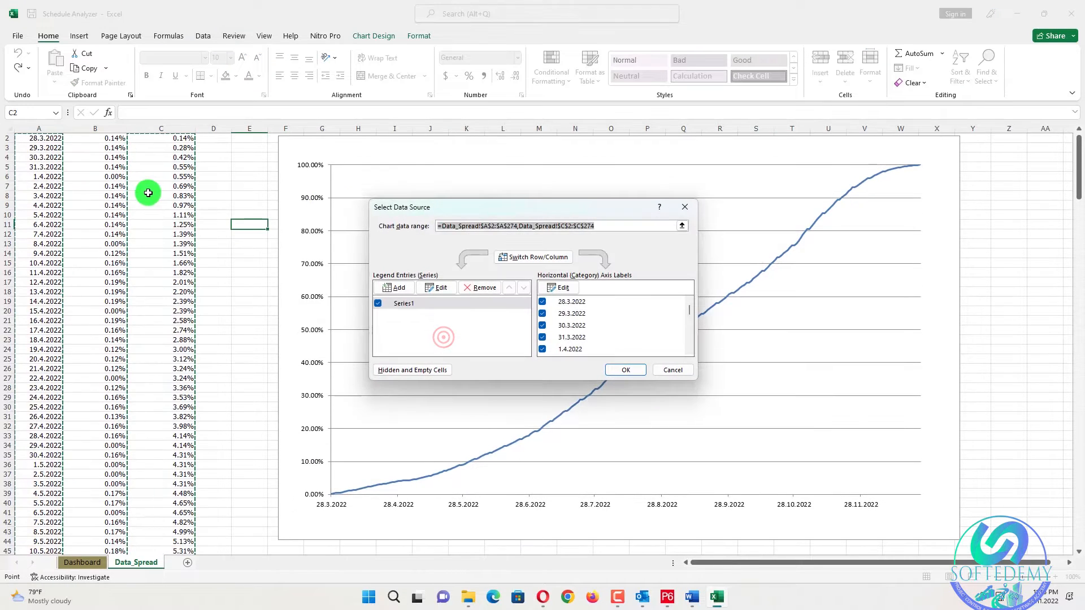
scroll(148, 192, up, 1)
click(682, 225)
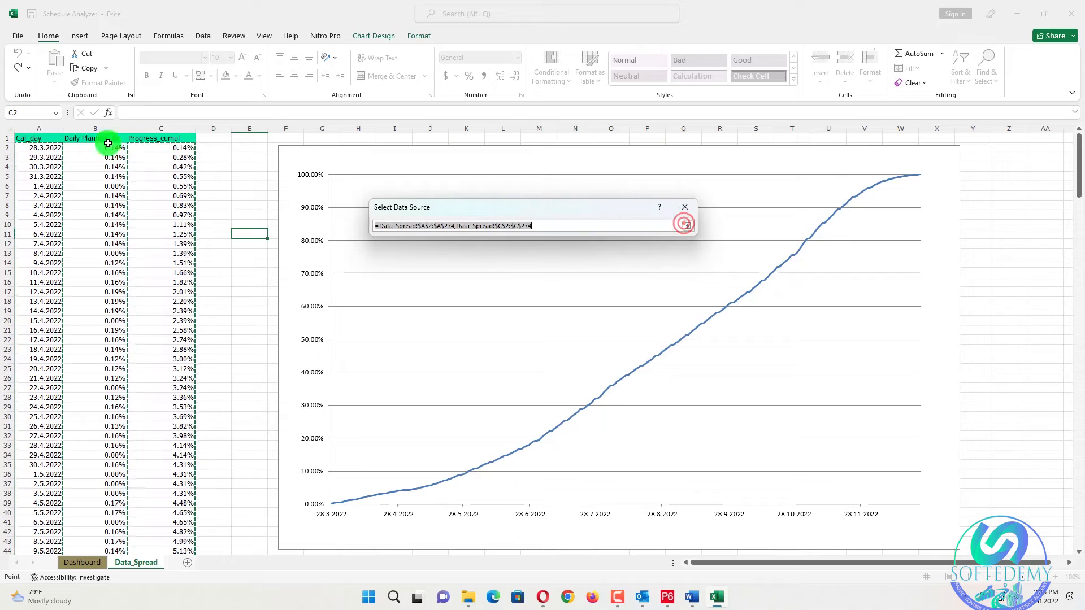
drag(34, 138, 165, 538)
click(686, 228)
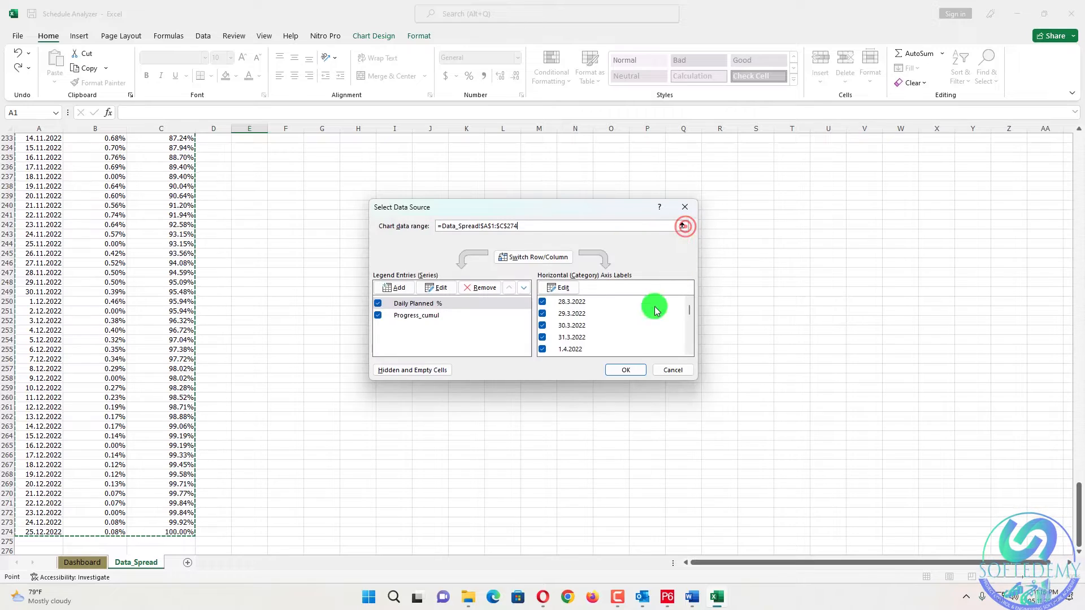
click(626, 370)
scroll(266, 263, up, 20)
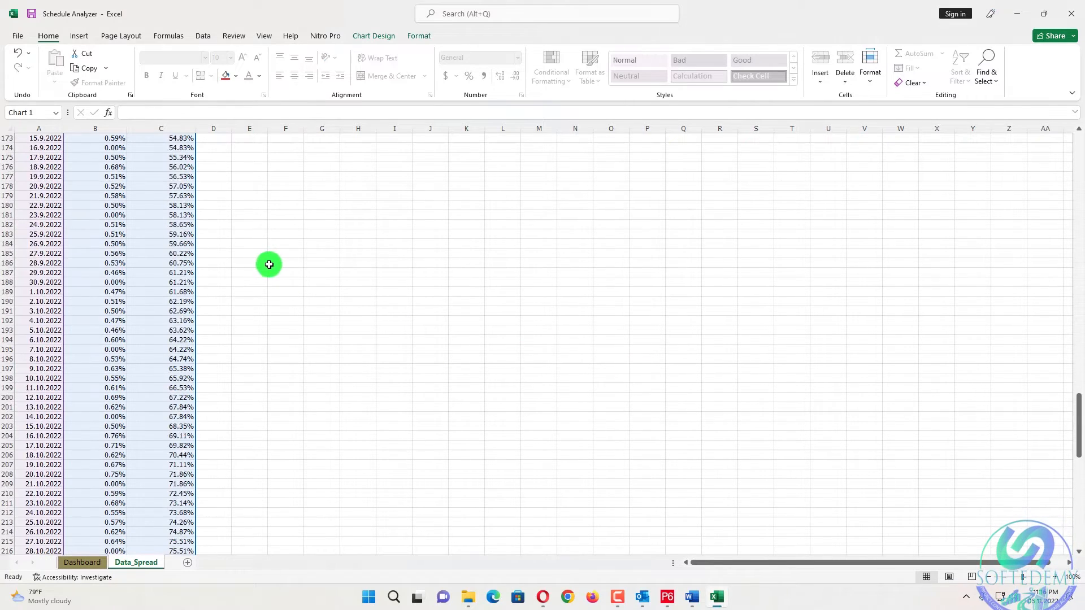
scroll(280, 267, up, 20)
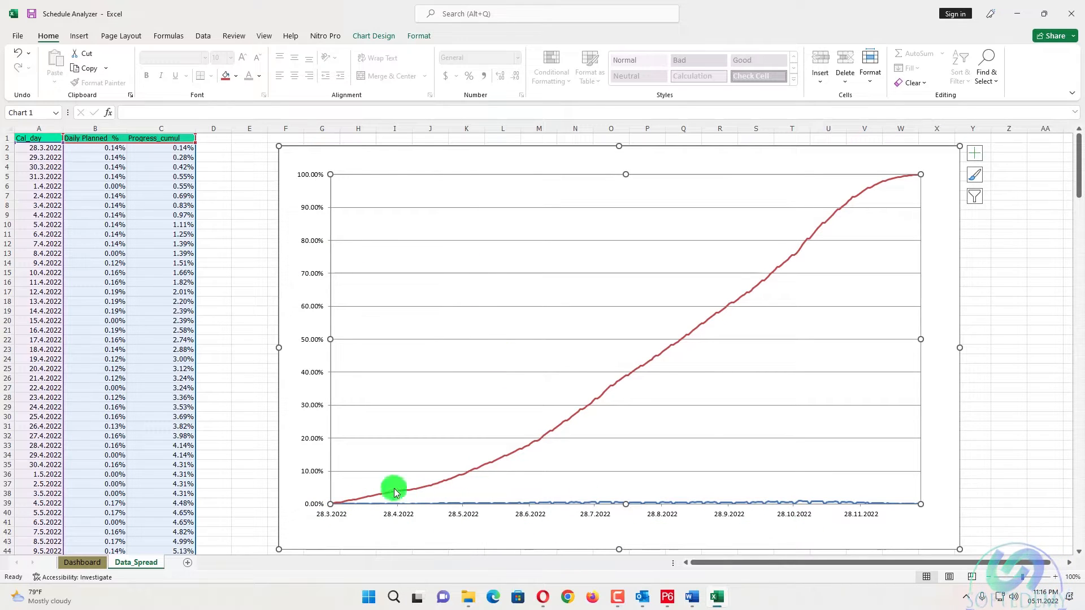
Step: Change the S-curve chart's type from a line chart to a Combo chart
right_click(726, 229)
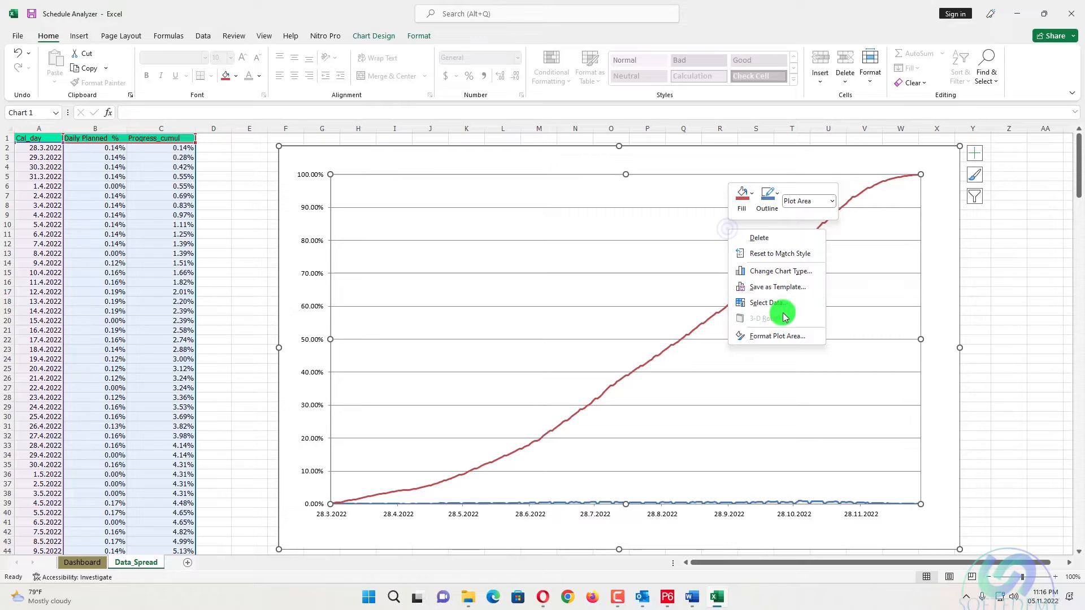
click(786, 269)
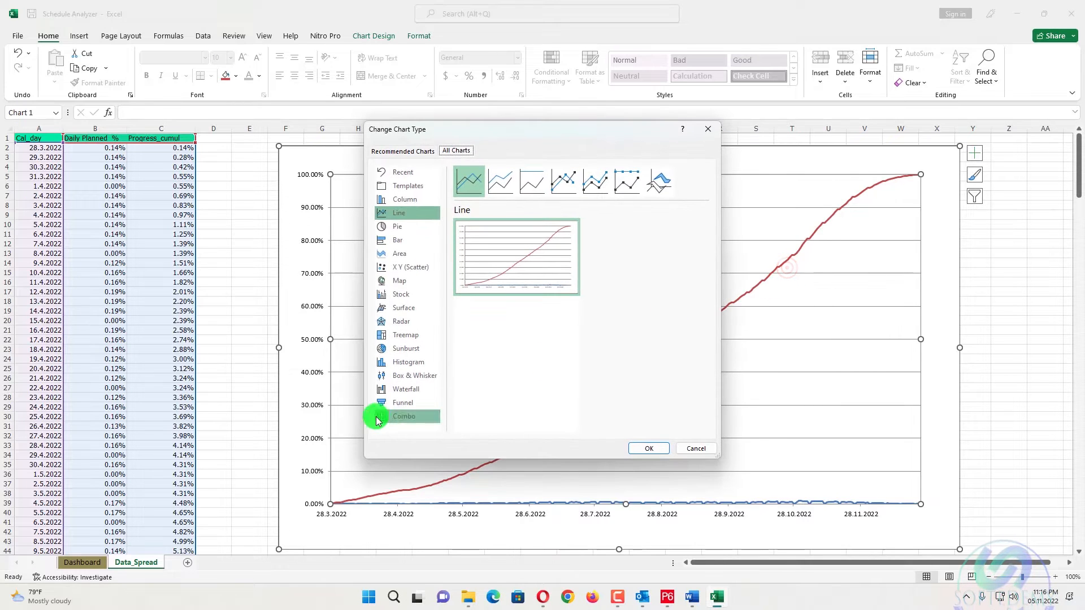
click(378, 418)
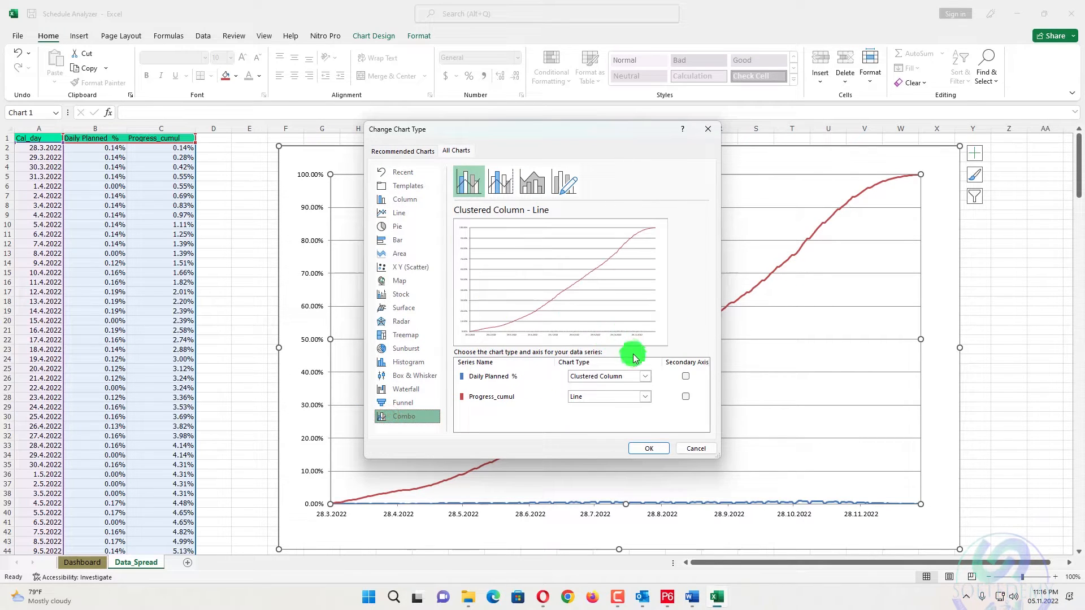
Step: Try Daily Planned % as Line with Markers on the secondary axis and Progress_cumul as Stacked Column
click(684, 376)
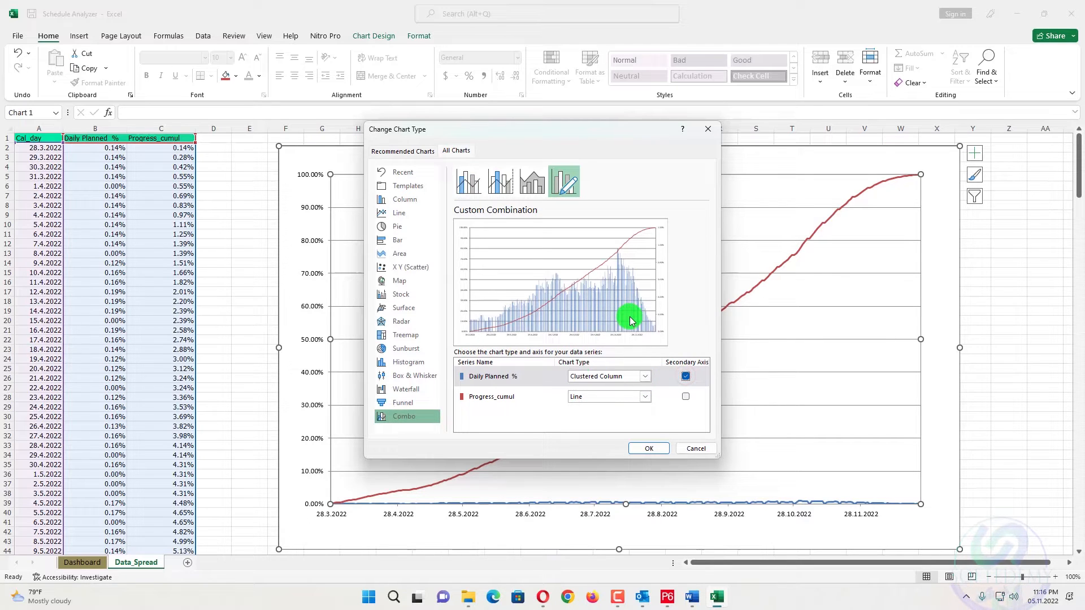
click(647, 381)
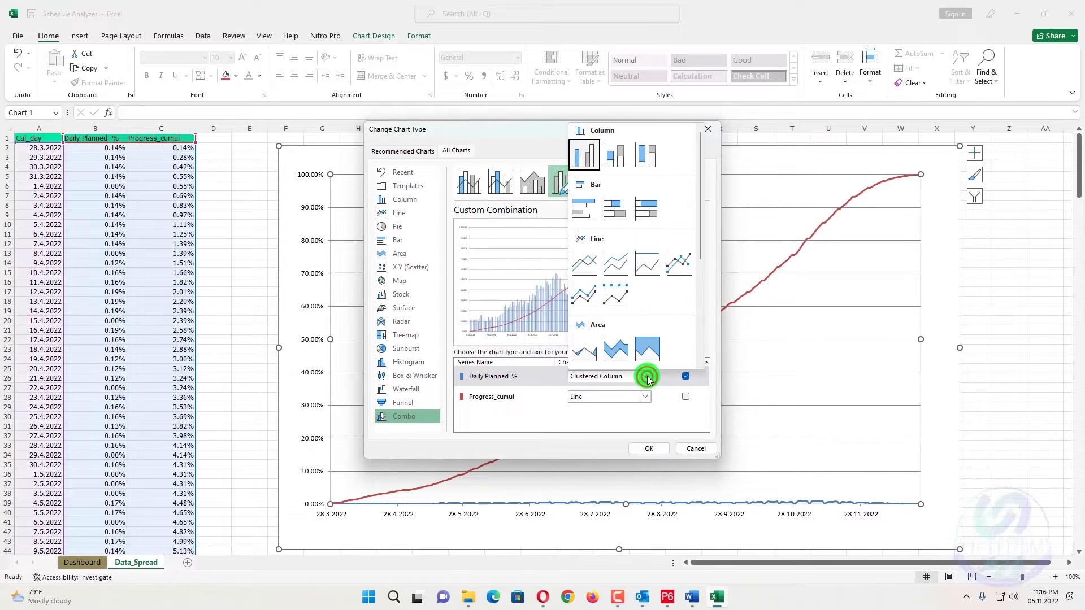
click(676, 259)
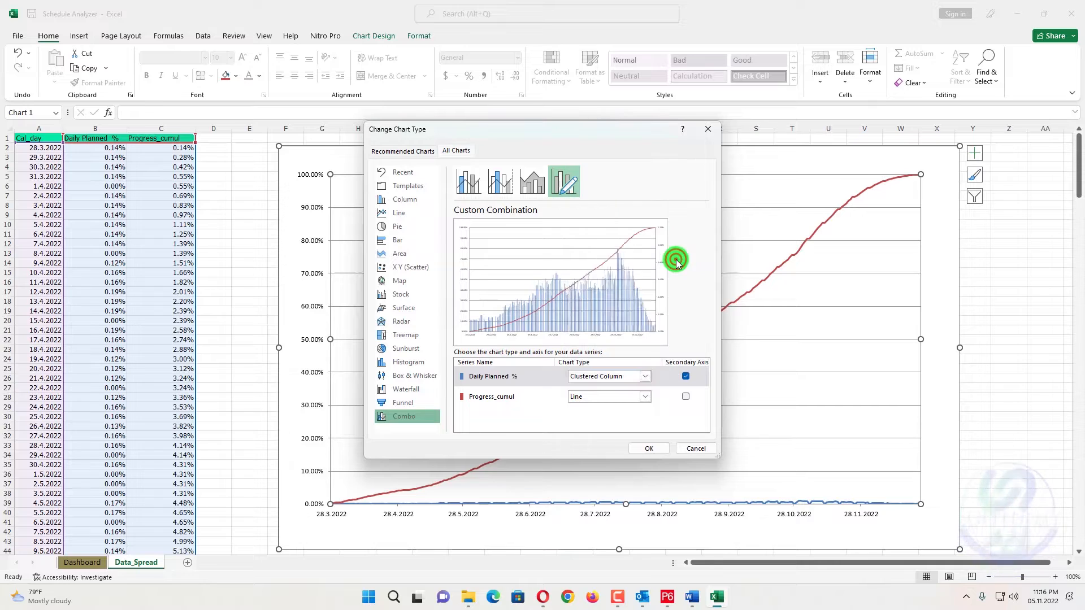
click(644, 397)
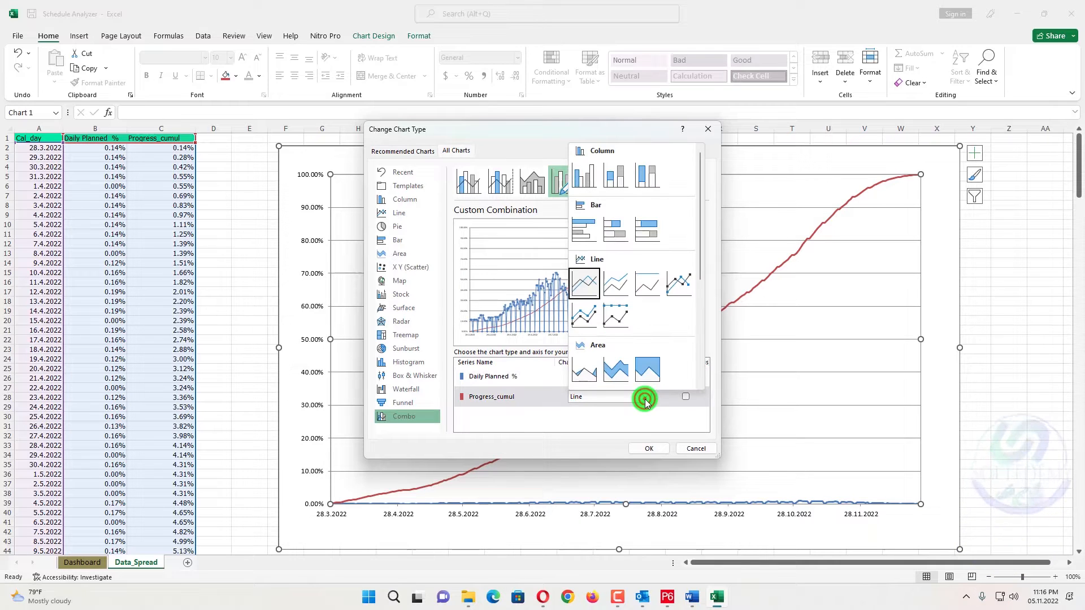
click(615, 168)
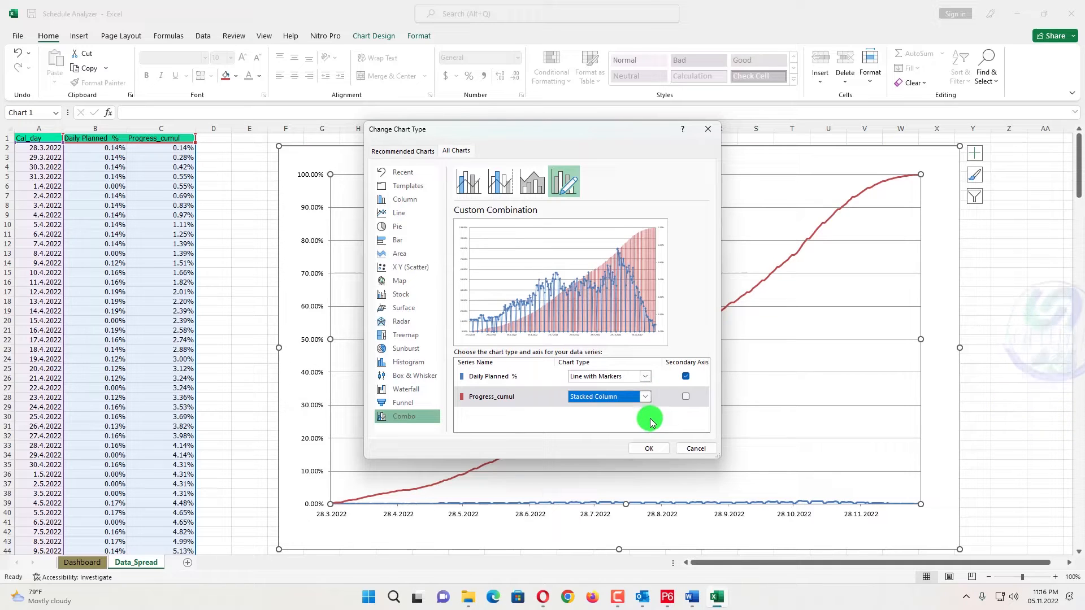
Step: Set Progress_cumul to Line with Markers on the secondary axis and Daily Planned % to Stacked Column on the primary axis, and apply the combo
click(648, 399)
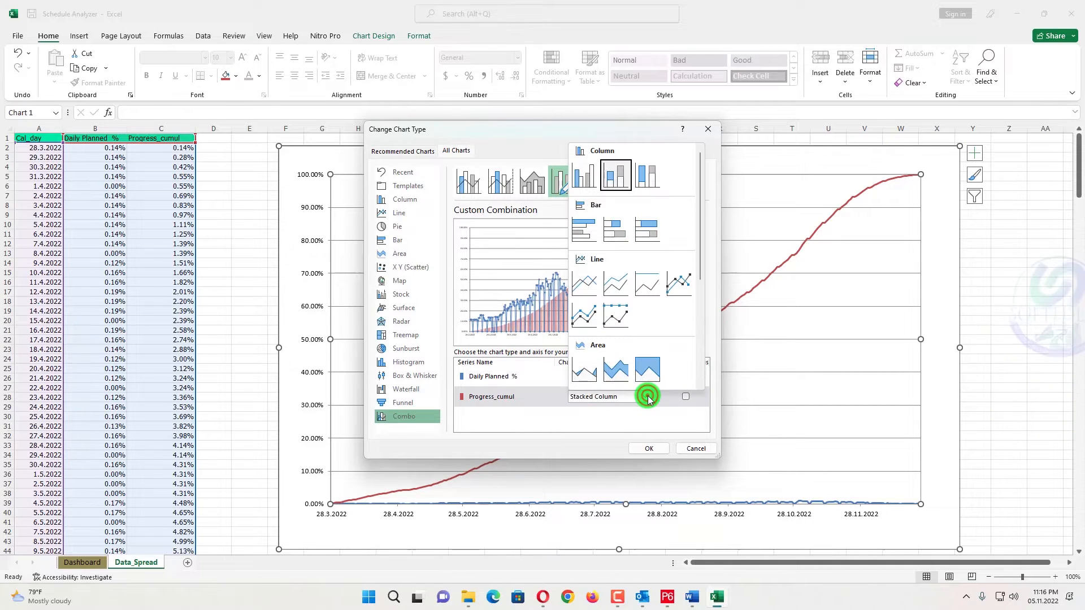
click(674, 284)
click(686, 399)
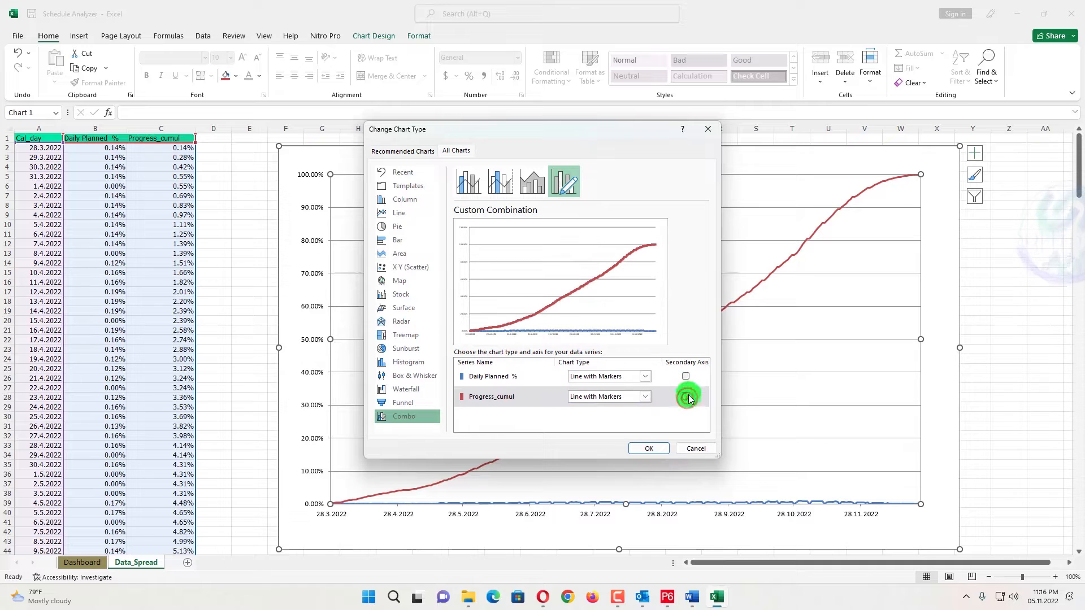
click(688, 399)
click(643, 375)
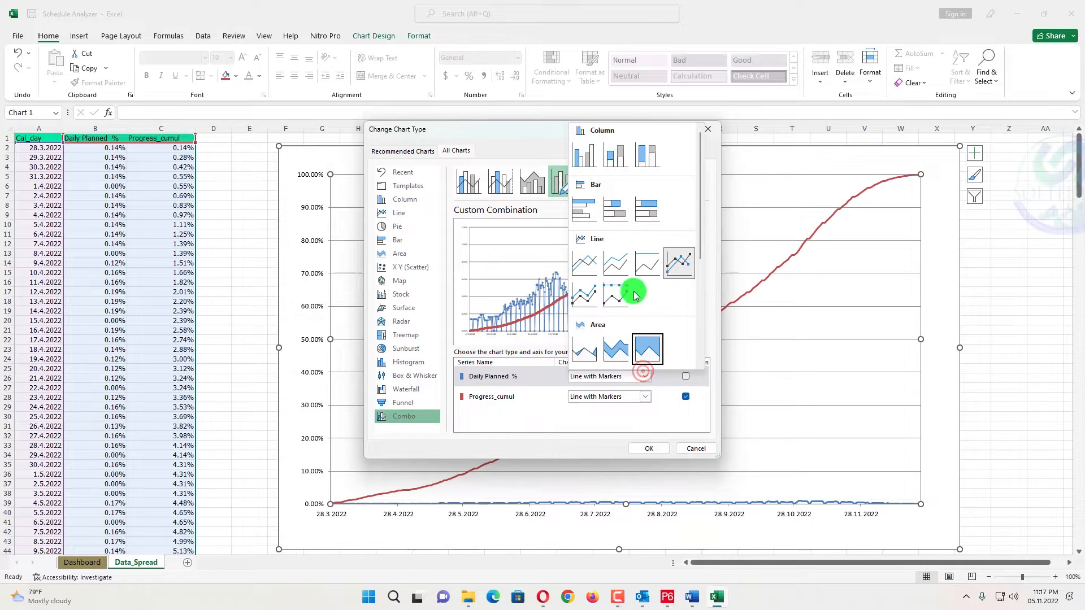
click(612, 164)
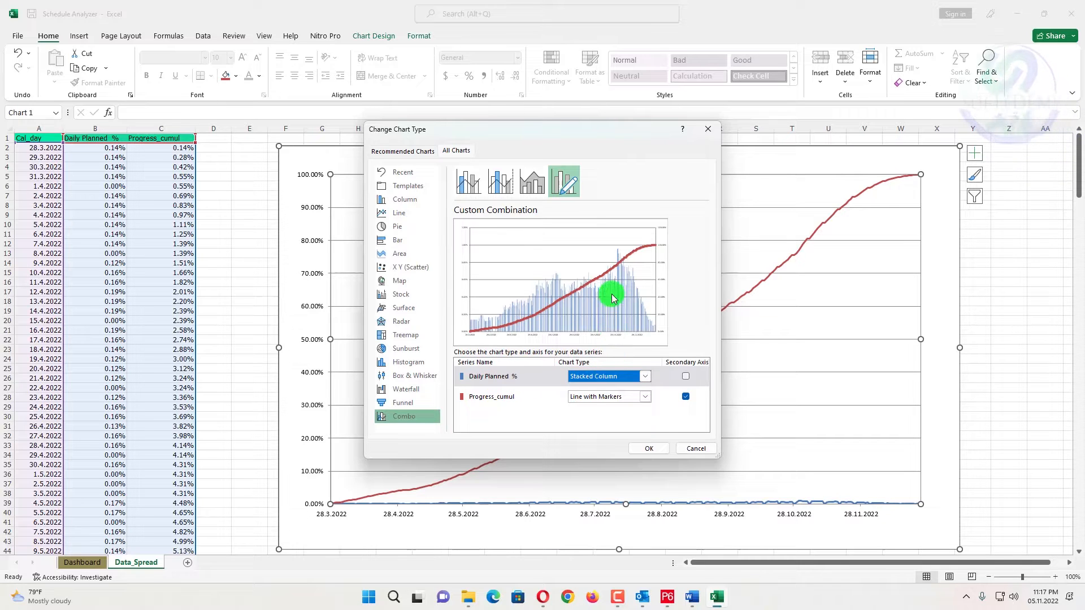
click(648, 448)
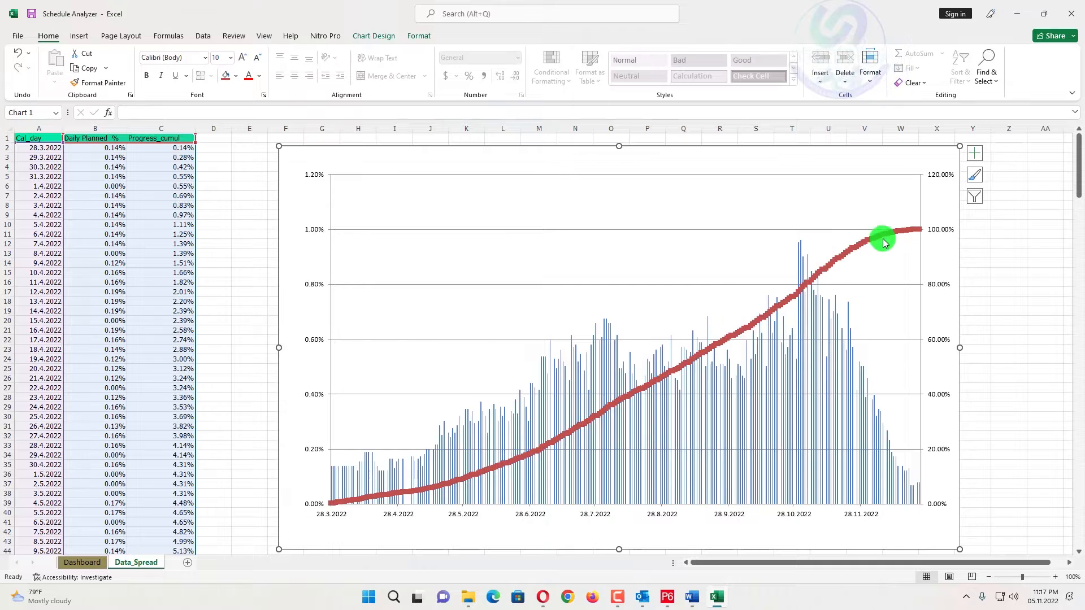
Step: Set the maximum bound of the chart's secondary vertical axis to 1
click(878, 210)
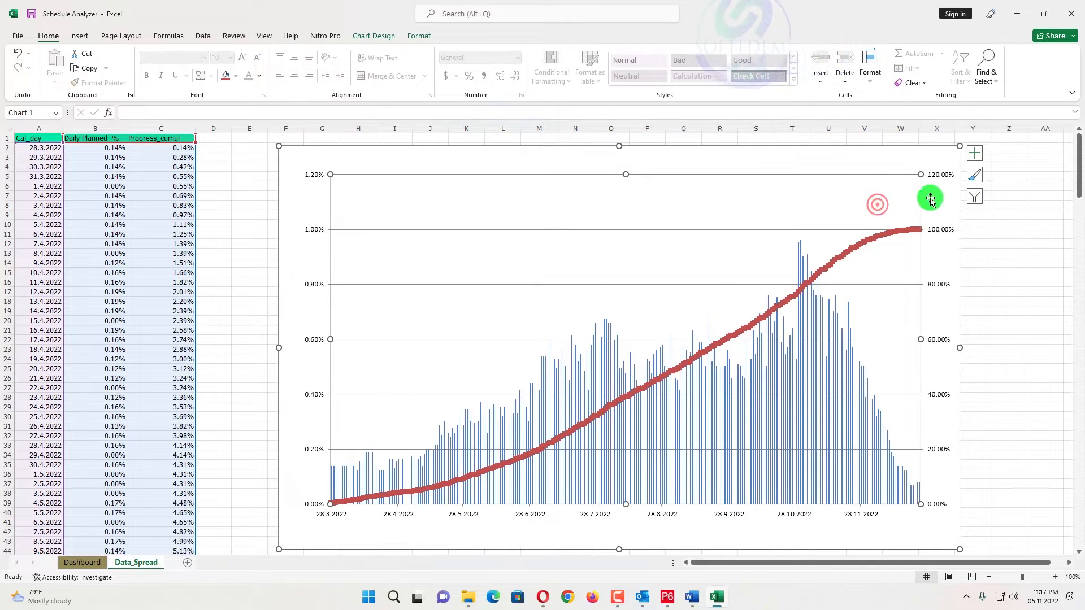
right_click(910, 202)
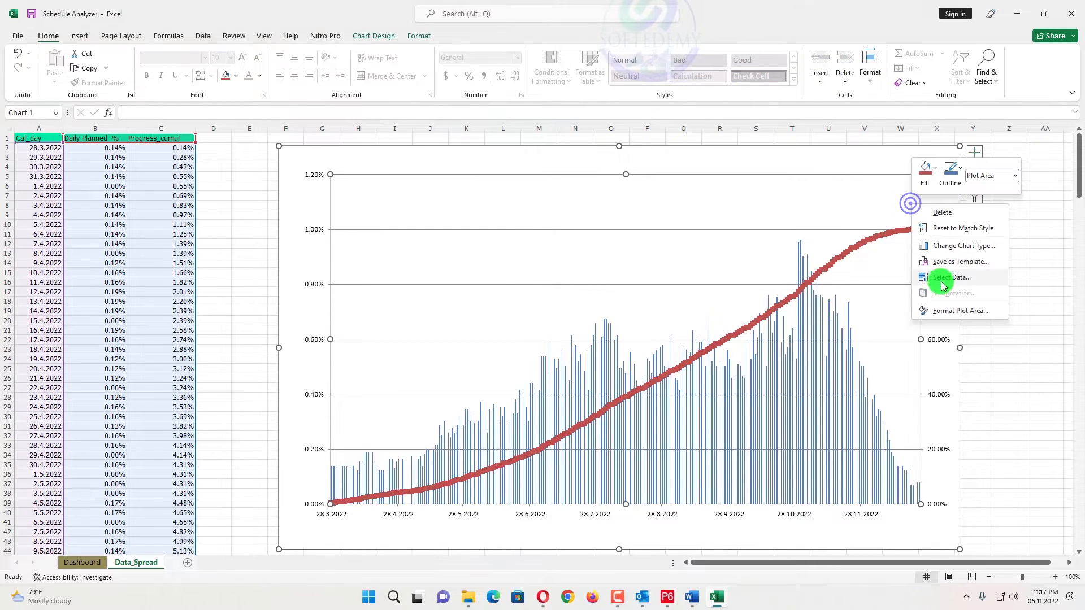
click(953, 311)
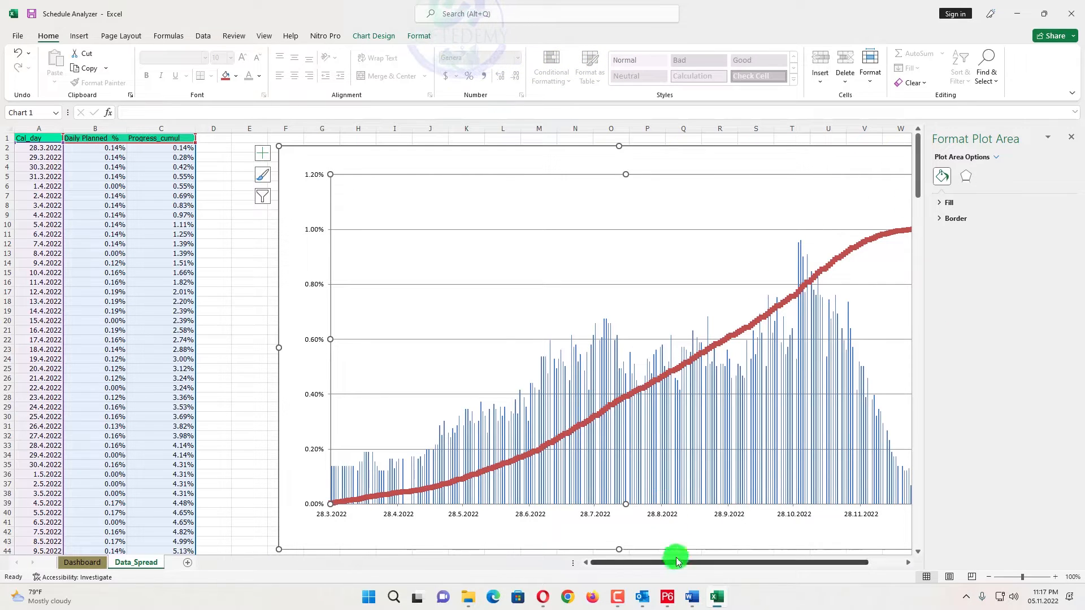
drag(675, 562, 711, 563)
click(743, 424)
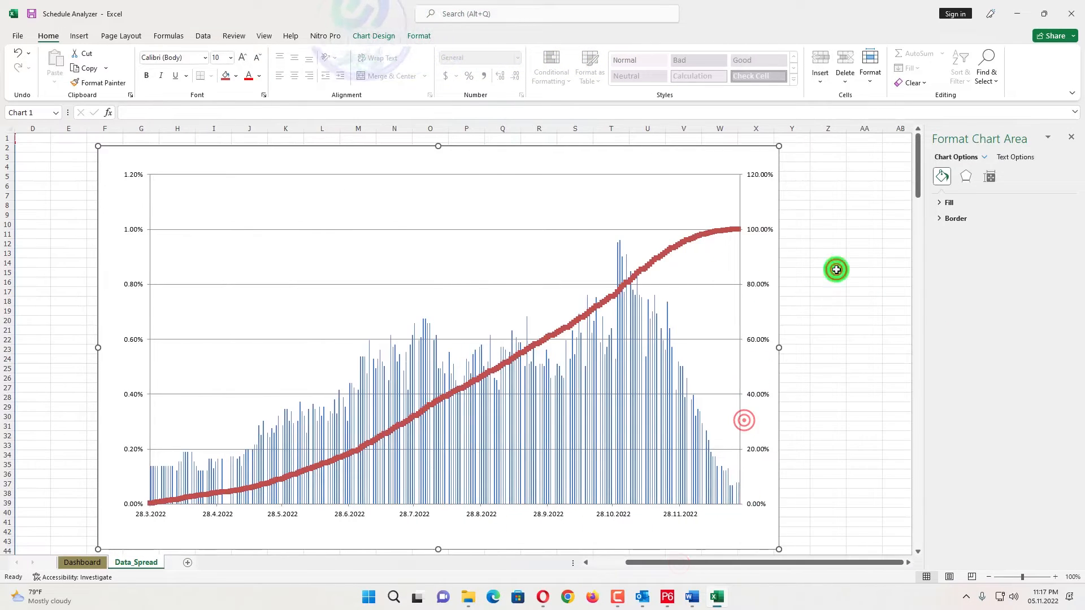
click(833, 266)
click(763, 225)
click(761, 223)
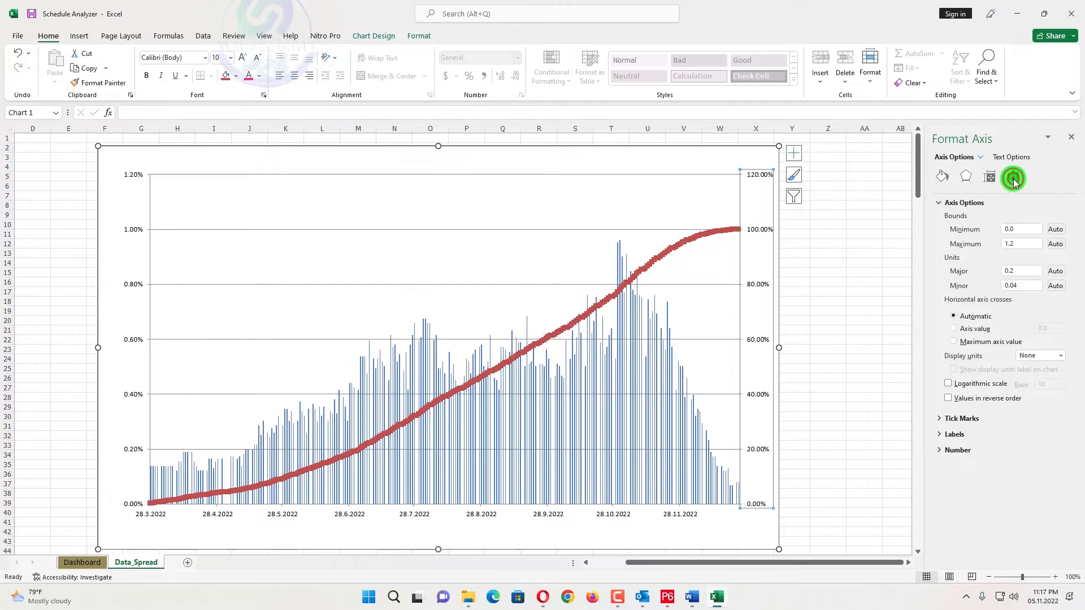
click(1017, 244)
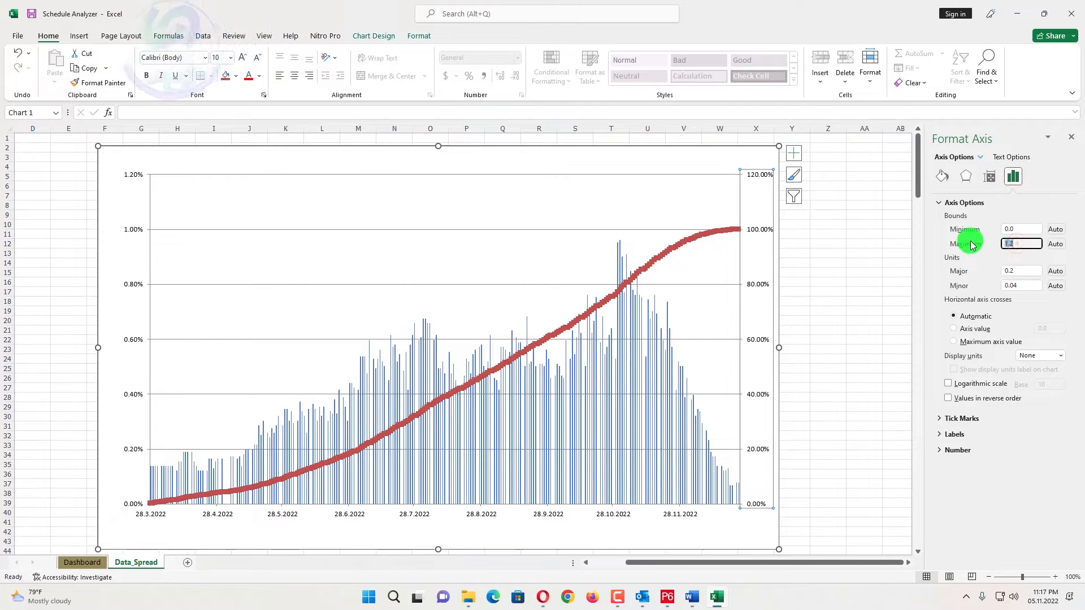
text(1)
click(891, 331)
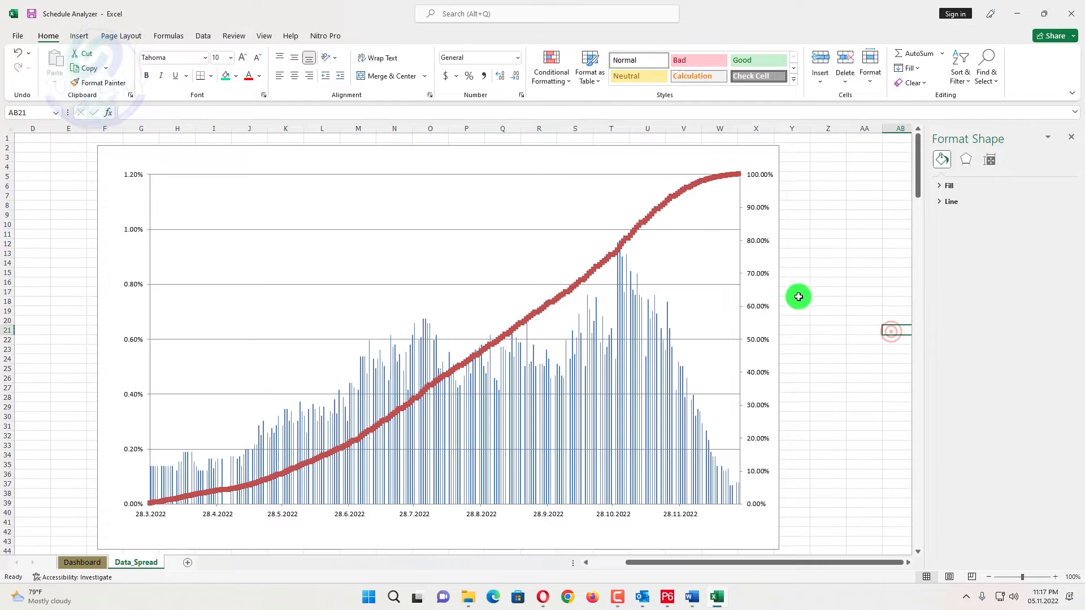
Step: Apply the third preset chart style, with thicker blue columns, to the combo chart
right_click(663, 256)
click(749, 194)
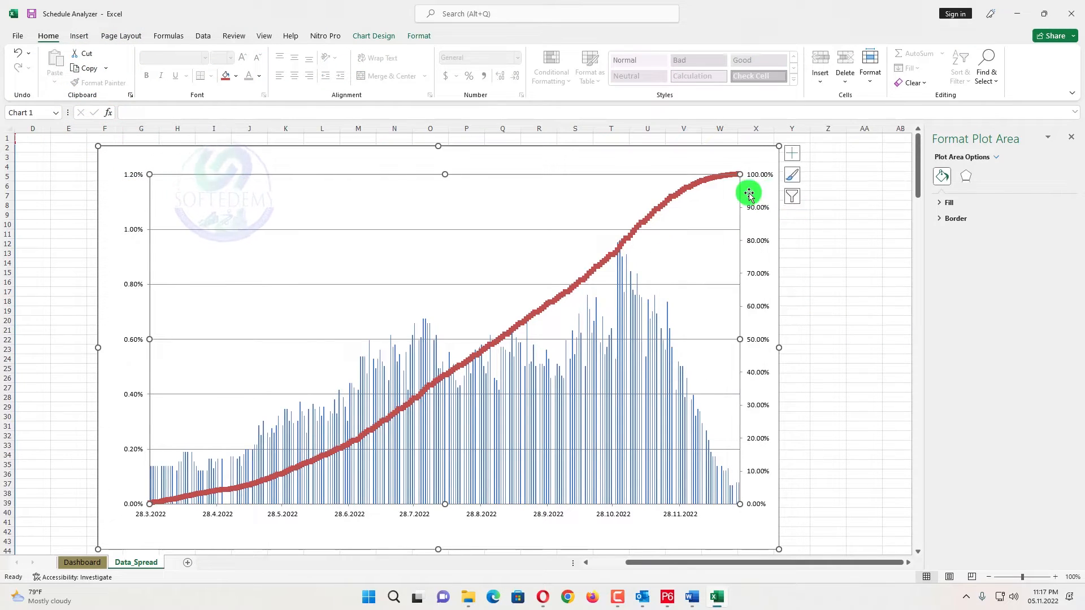
click(758, 183)
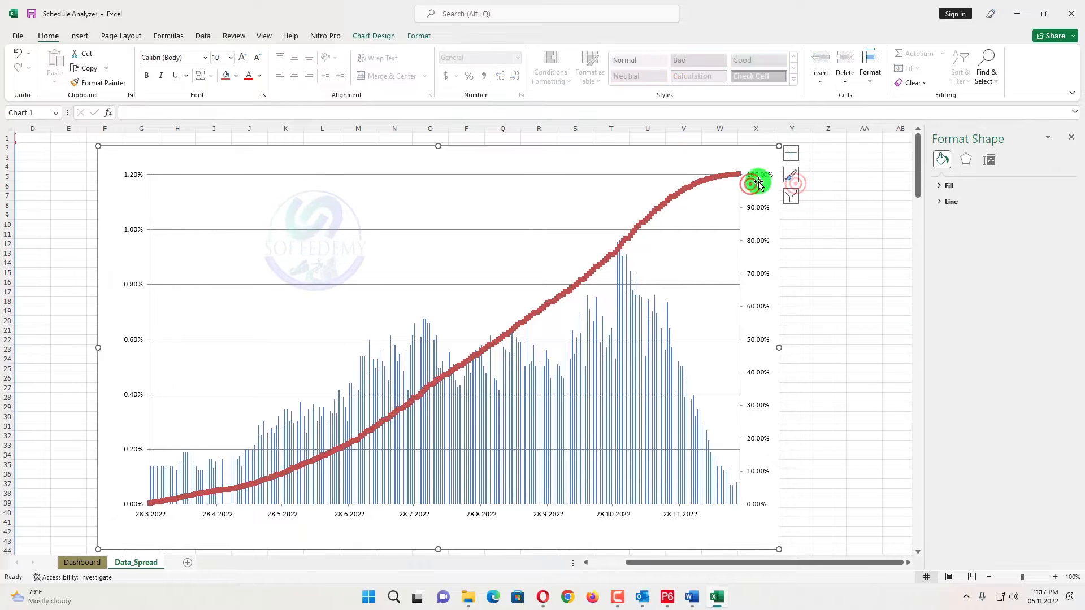
click(791, 175)
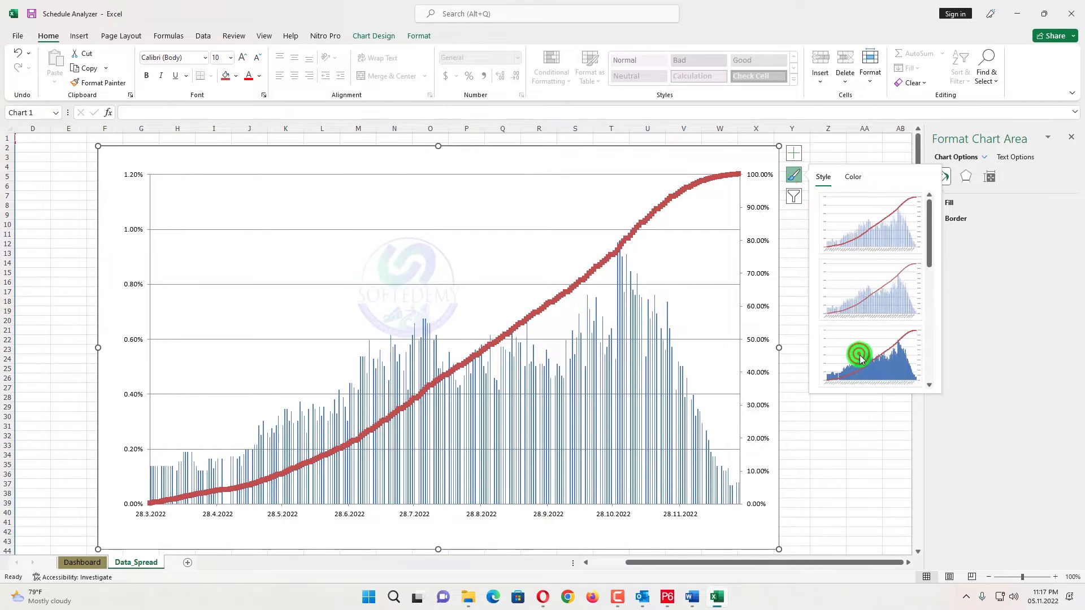
click(859, 357)
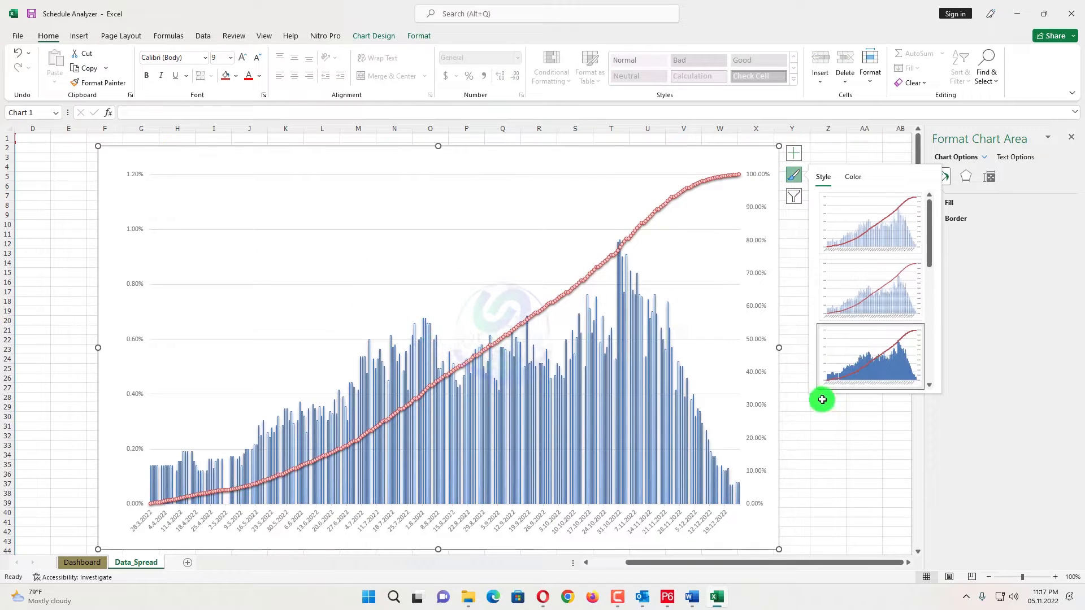
click(828, 435)
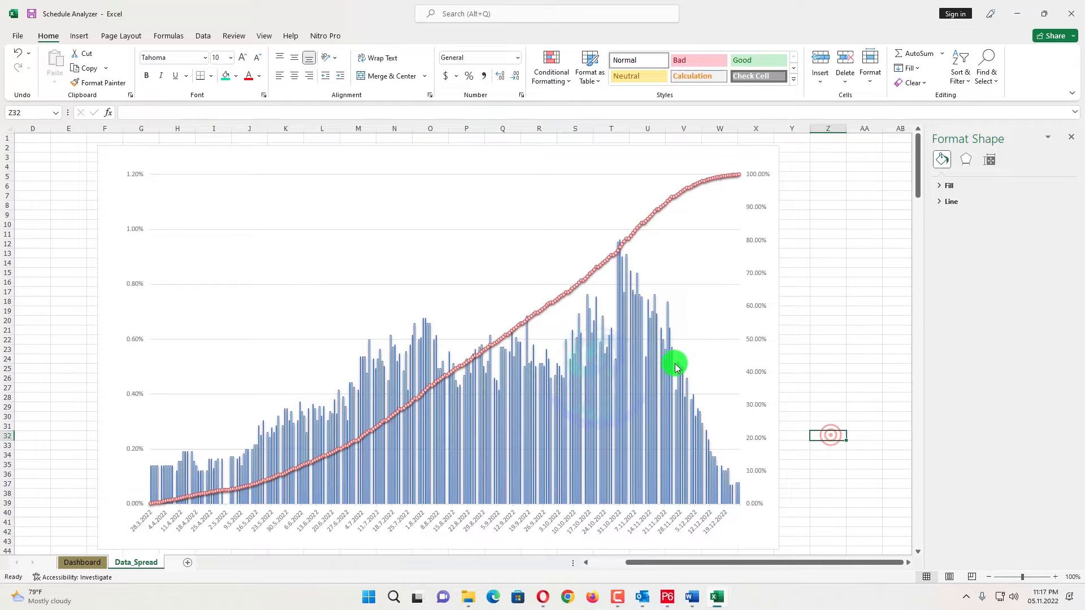
Step: Add data labels to the Progress_cumul series in the combo chart
right_click(450, 376)
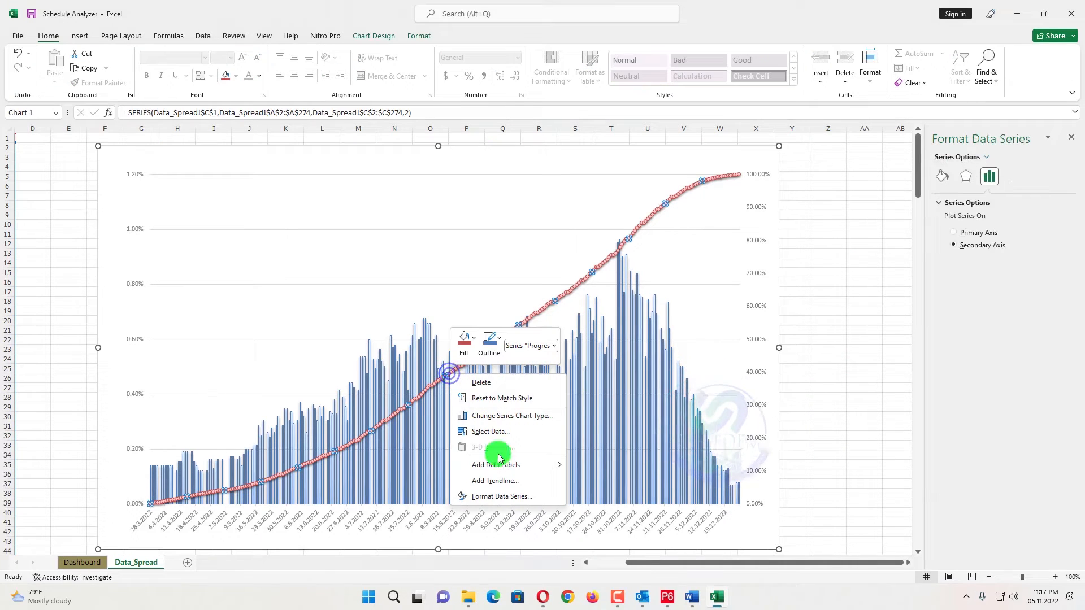
mouse_move(552, 462)
click(603, 467)
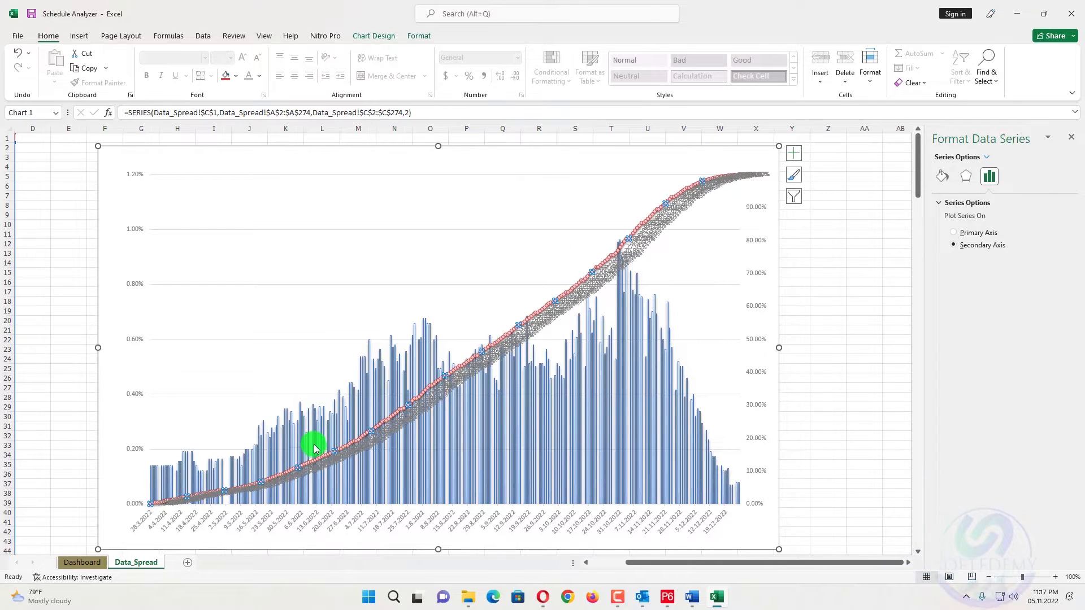
Step: Open the chart's data filter and clear all date categories while keeping both series included
click(795, 197)
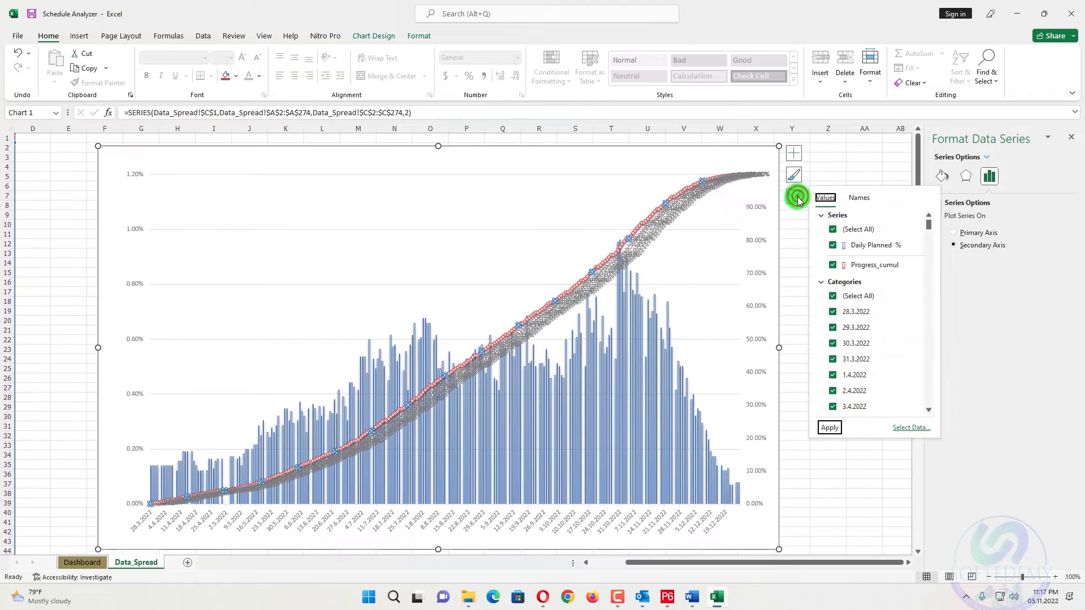
scroll(875, 290, down, 2)
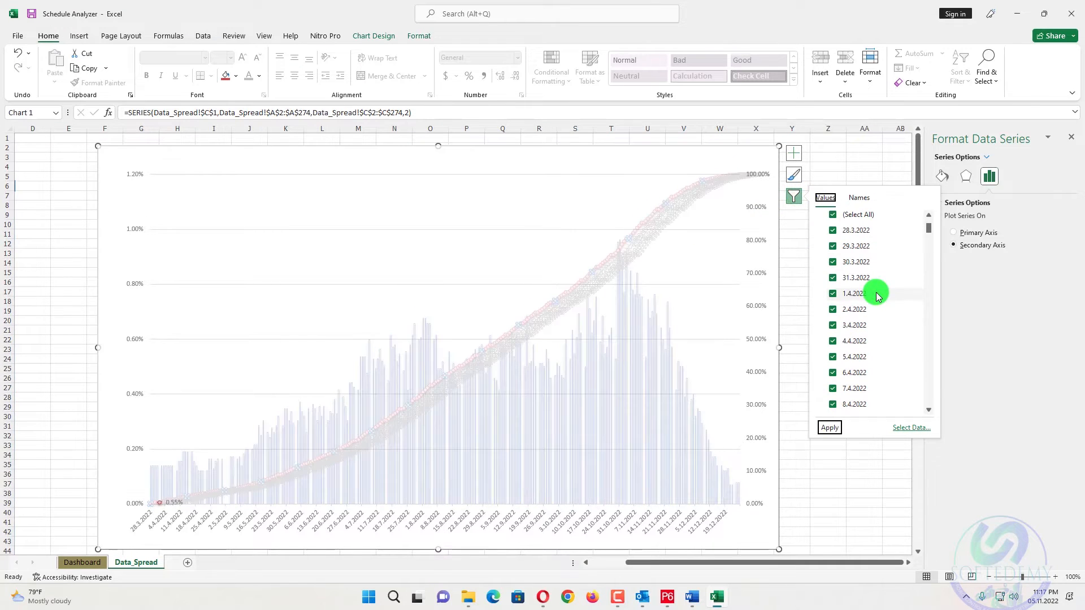
scroll(874, 290, up, 2)
scroll(862, 319, down, 1)
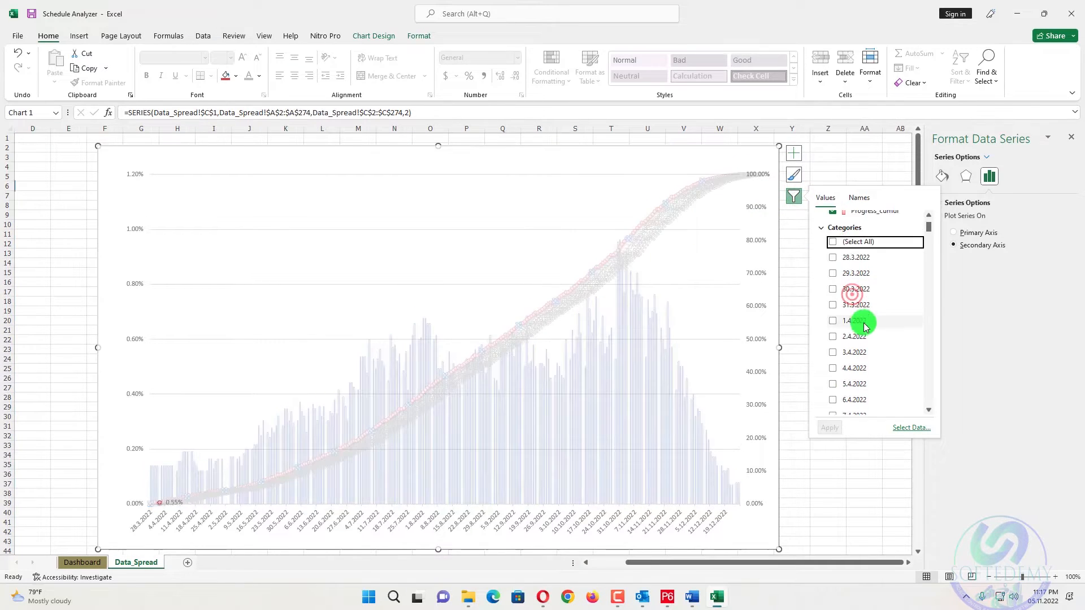
Step: Include only 30.3.2022, 30.4.2022, 31.5.2022 and 30.6.2022 from the March to June dates in the chart filter
scroll(847, 291, down, 5)
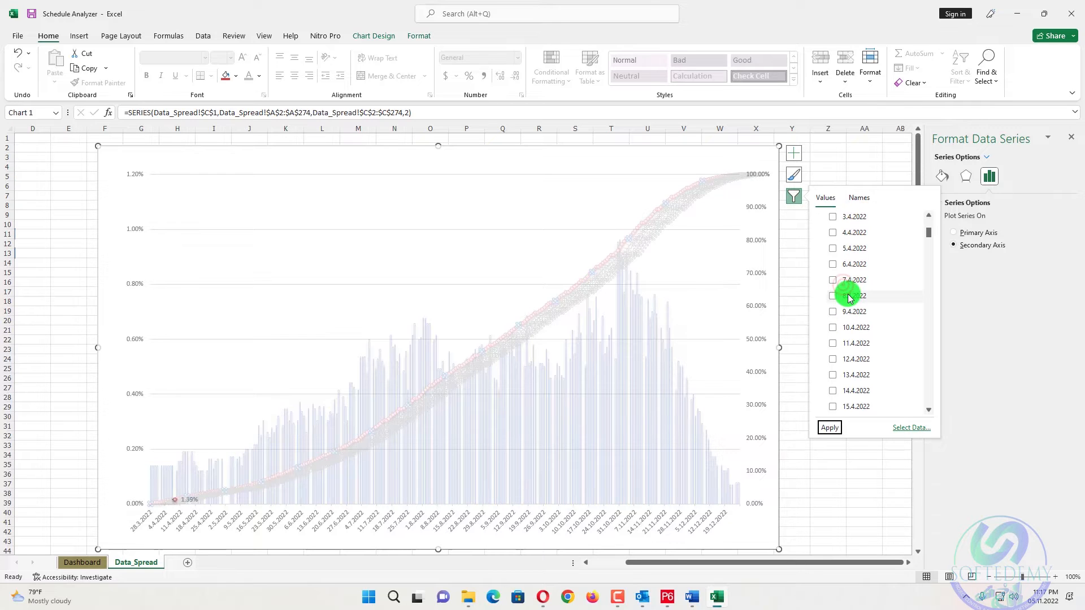
scroll(851, 303, down, 1)
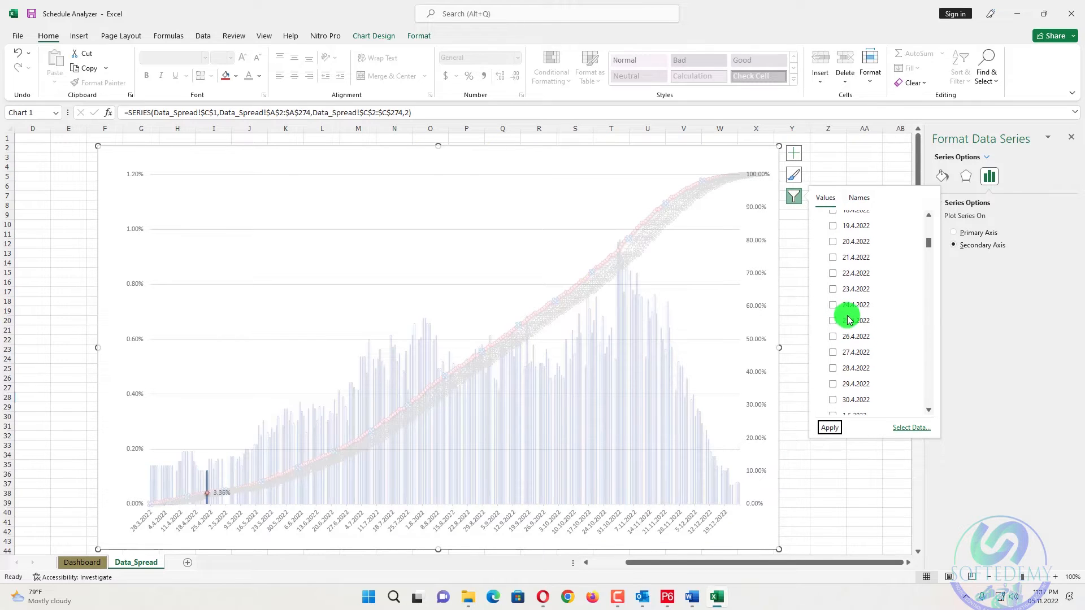
scroll(849, 320, down, 2)
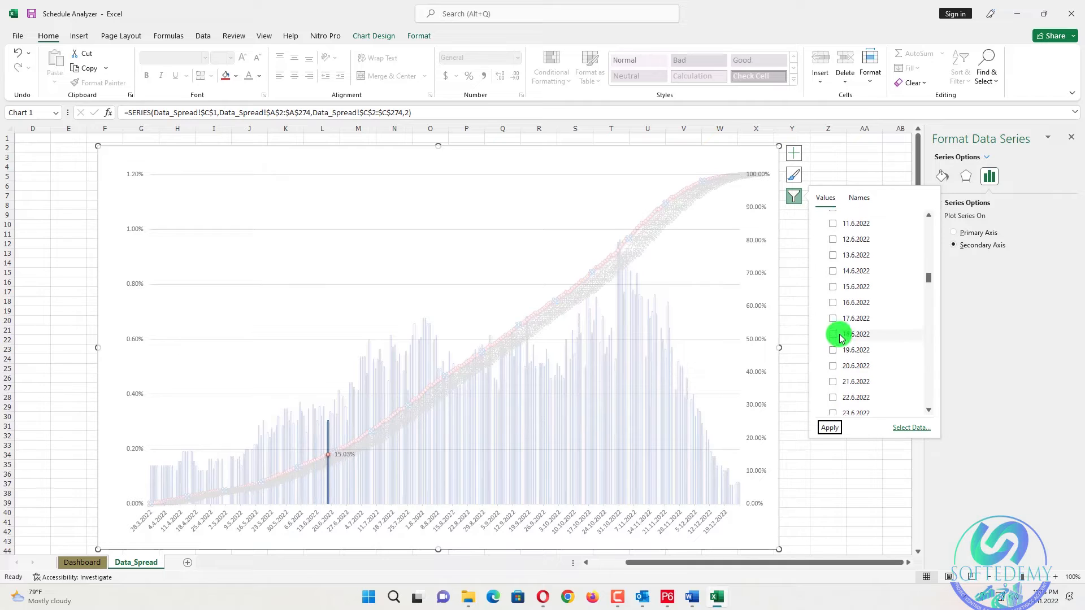
scroll(840, 338, down, 2)
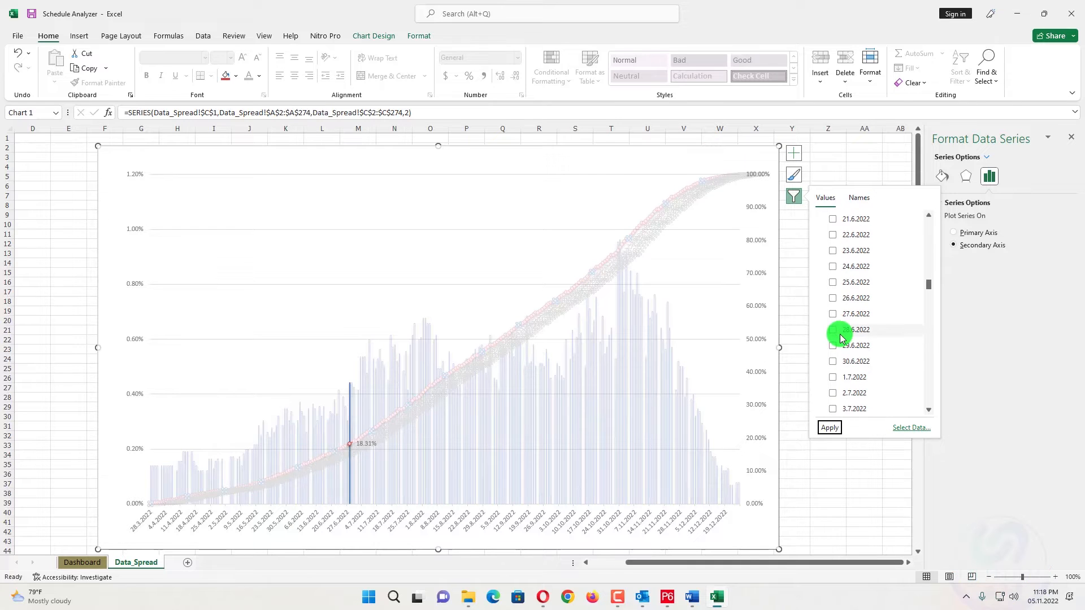
click(842, 367)
Step: Add the dates 31.7.2022, 31.8.2022, 30.9.2022 and 30.10.2022 to the chart filter's categories
scroll(842, 367, down, 2)
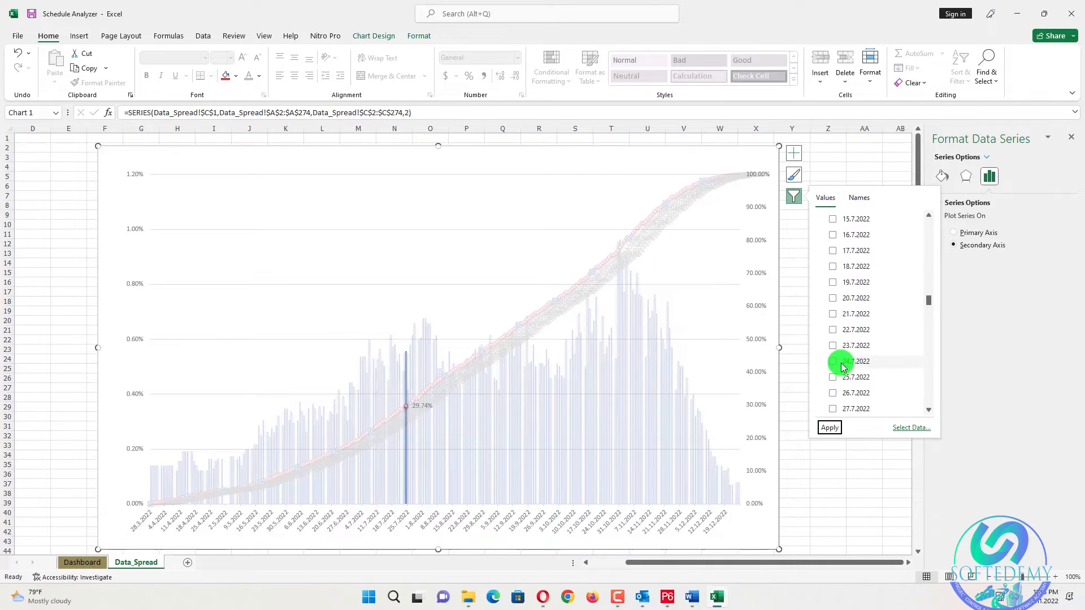
scroll(841, 367, down, 4)
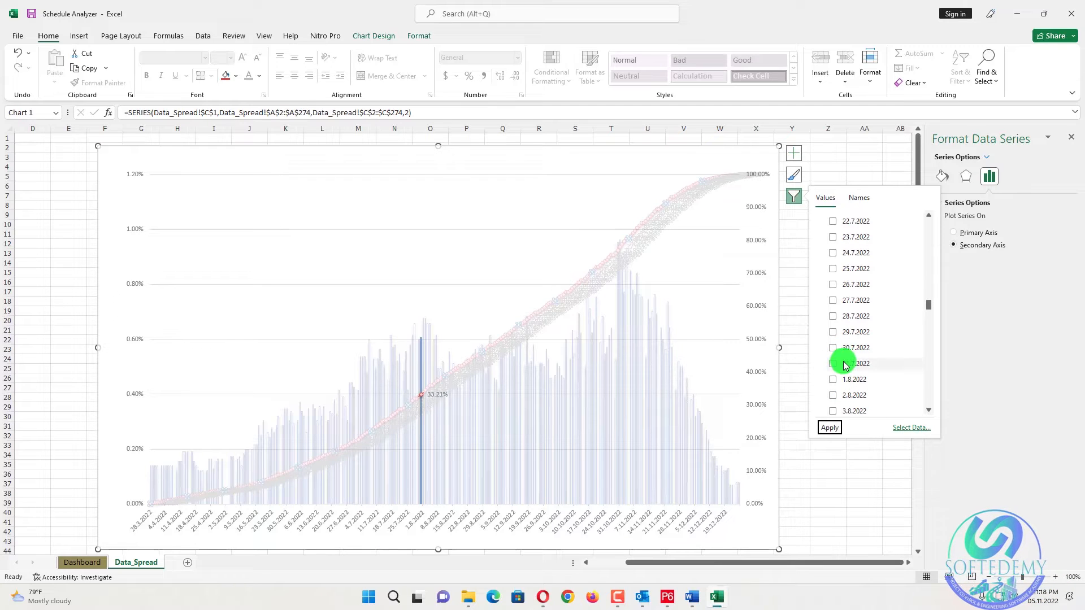
scroll(843, 366, down, 6)
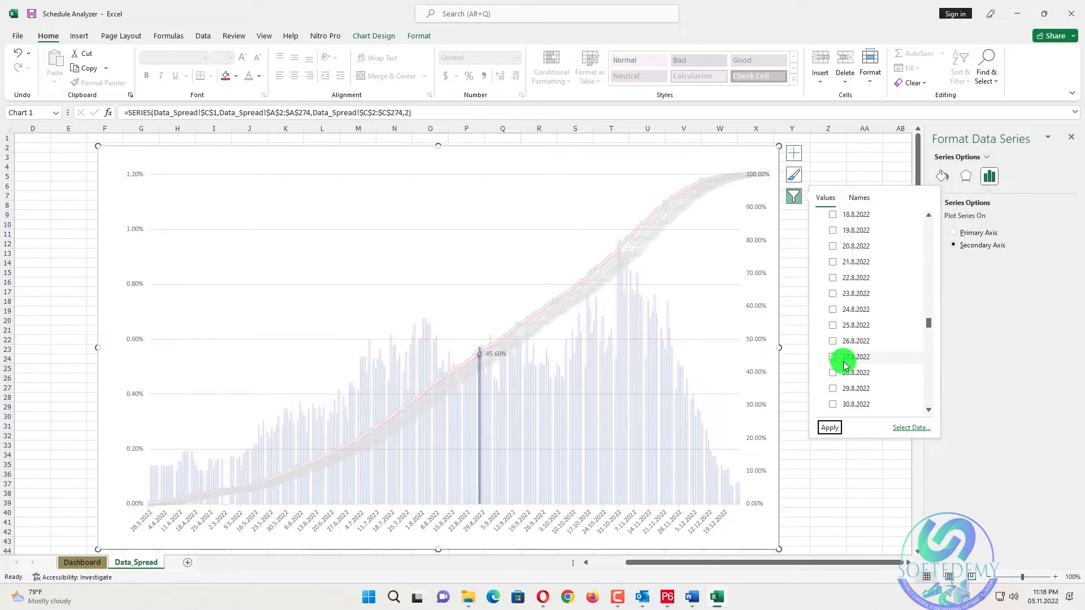
scroll(846, 368, down, 6)
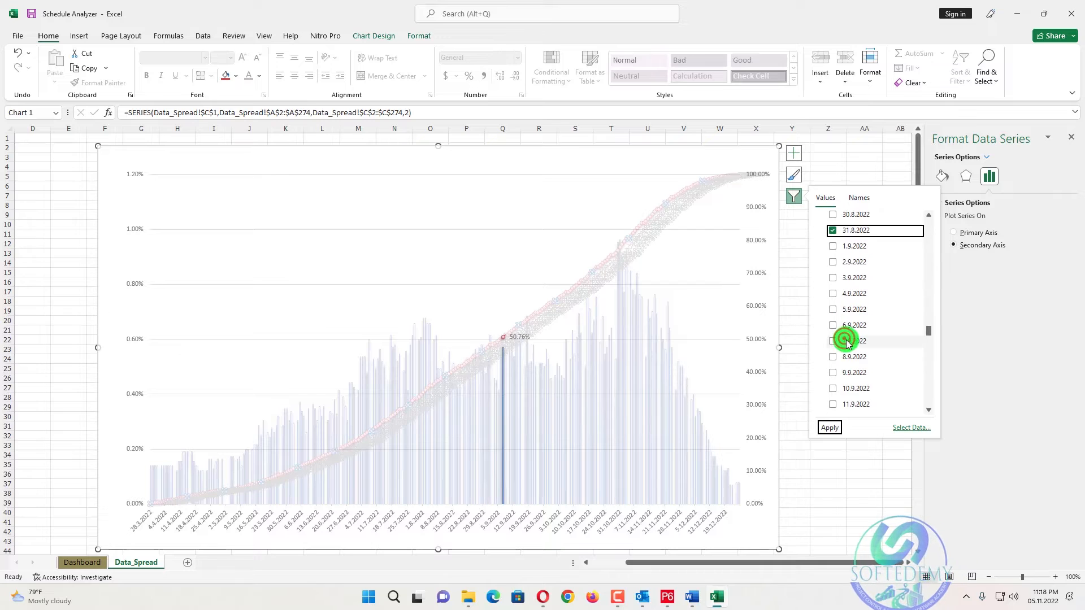
scroll(848, 344, down, 7)
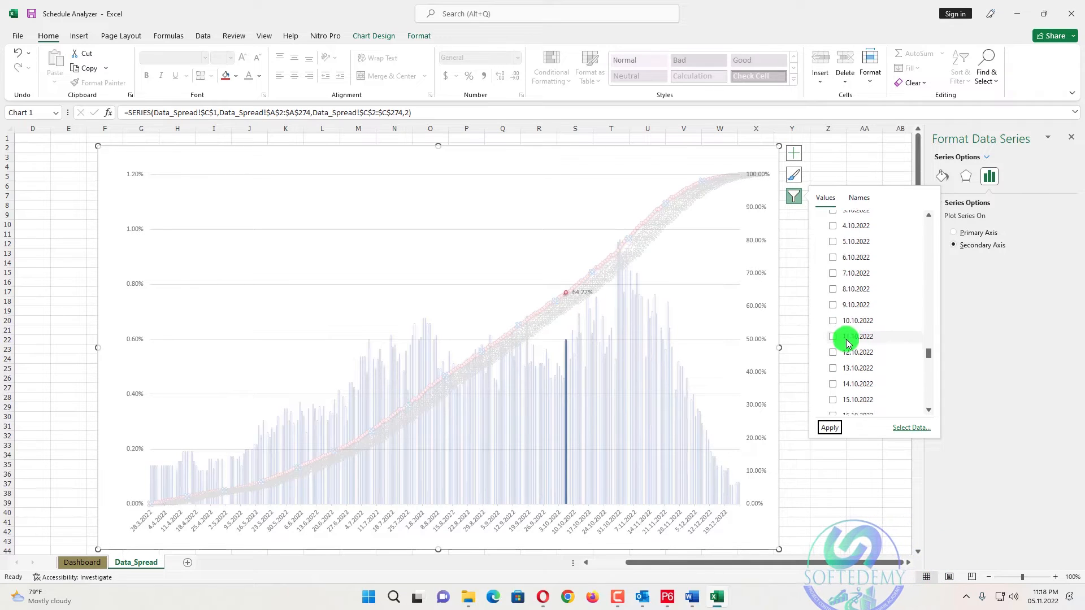
scroll(848, 344, down, 1)
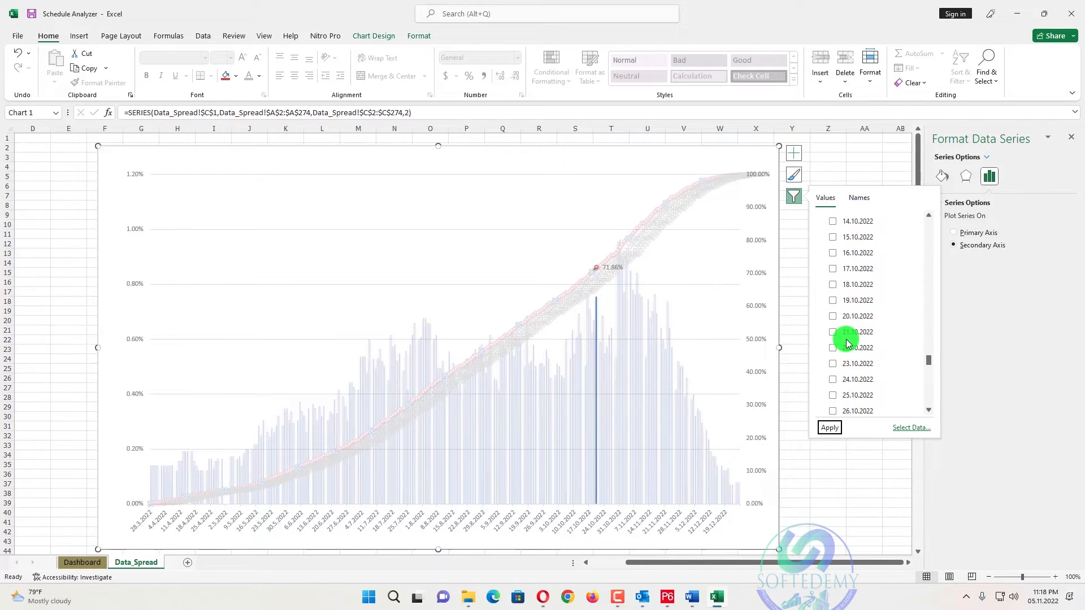
scroll(847, 344, down, 3)
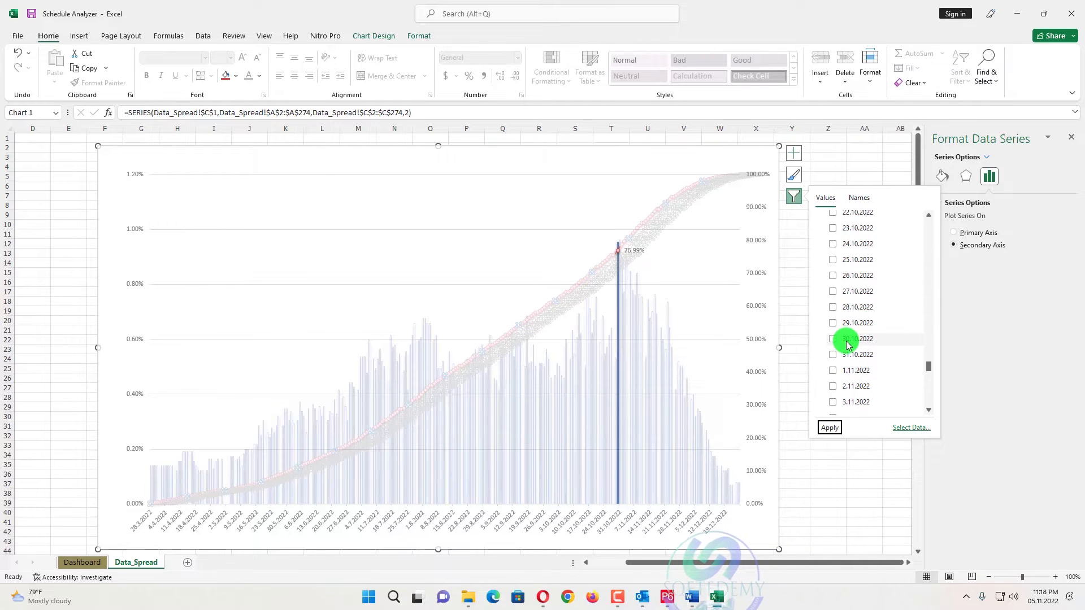
click(842, 339)
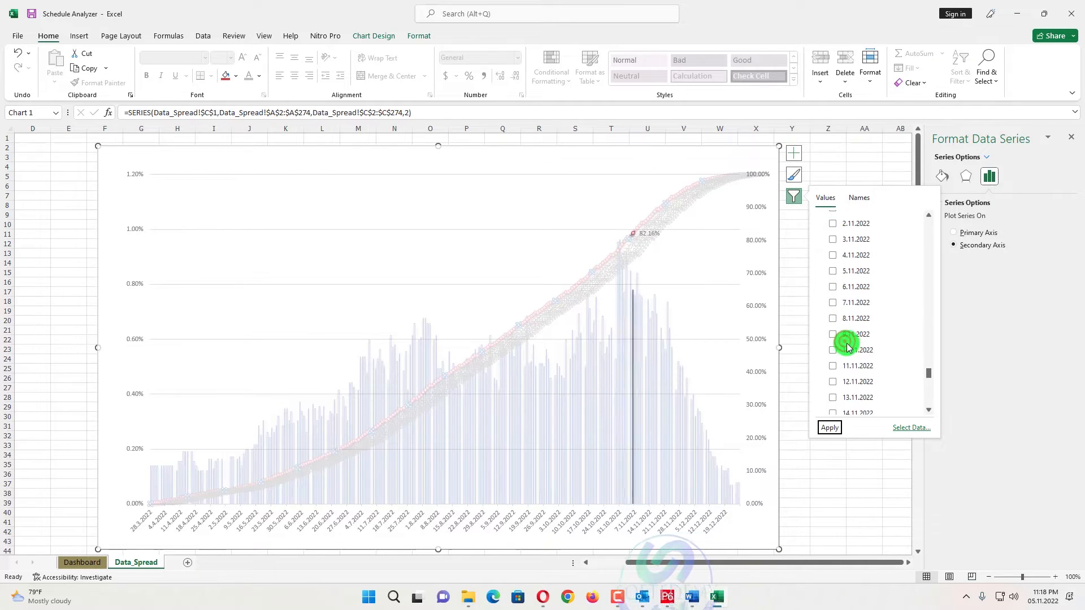
Step: Add 30.11.2022 and 25.12.2022 to the chart filter's categories and apply the filter
scroll(849, 347, down, 1)
scroll(848, 346, up, 10)
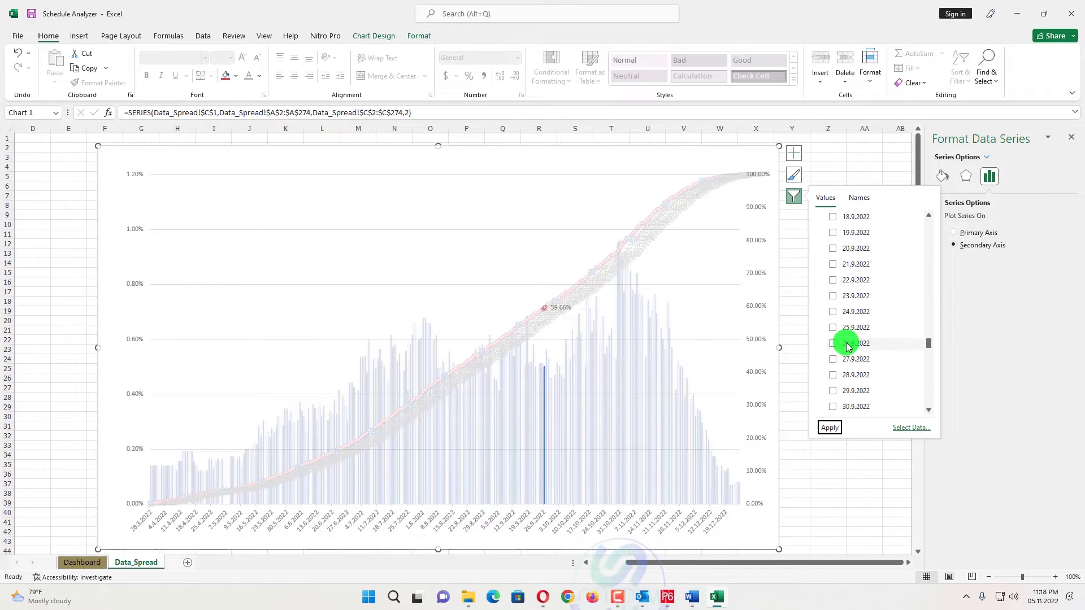
scroll(849, 347, down, 11)
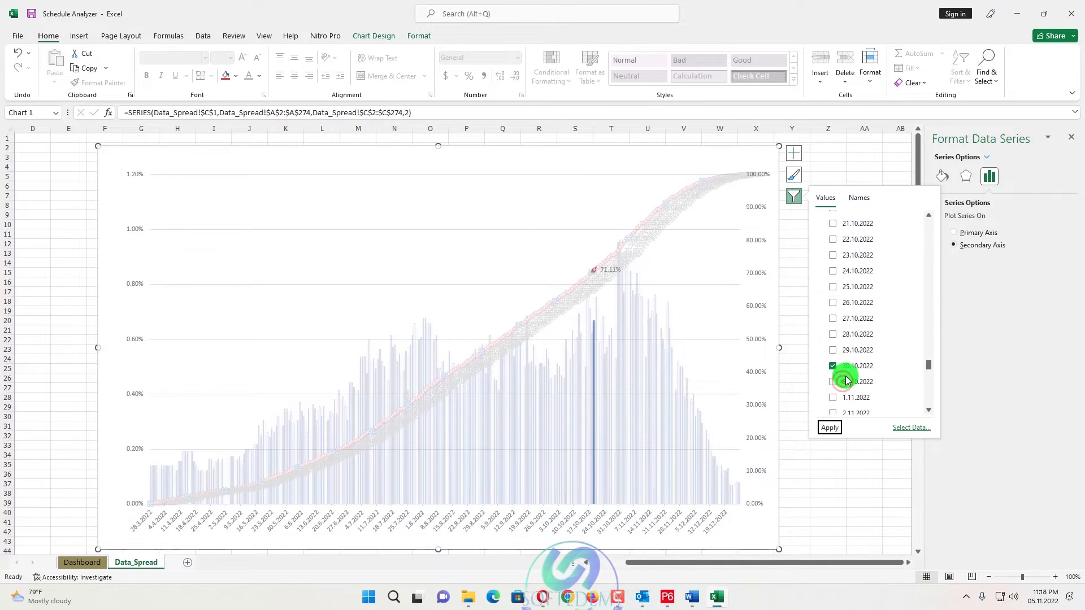
scroll(845, 382, down, 10)
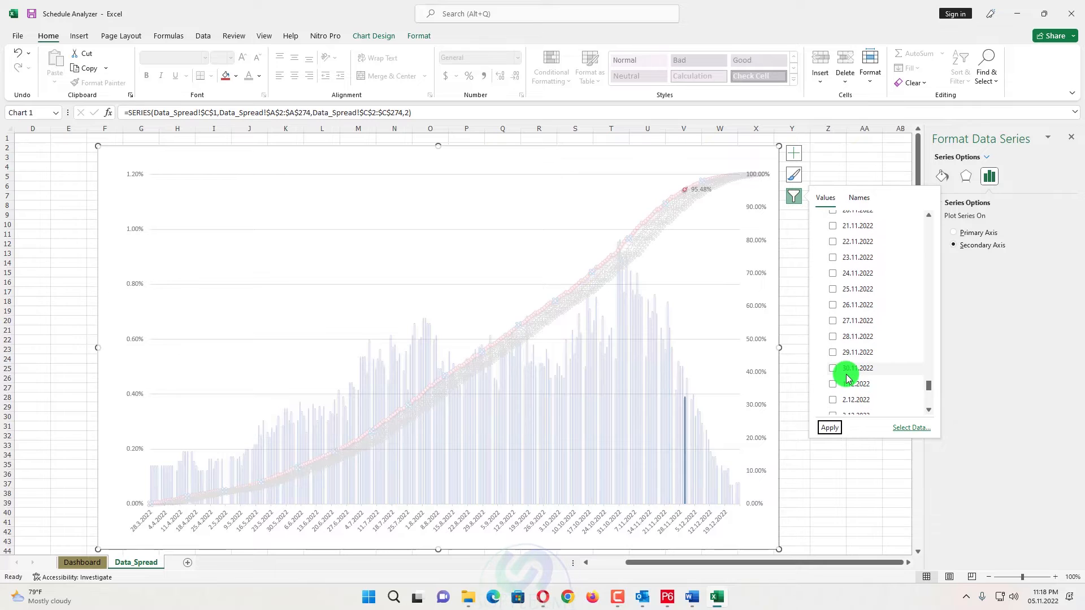
scroll(849, 361, down, 1)
scroll(850, 343, down, 7)
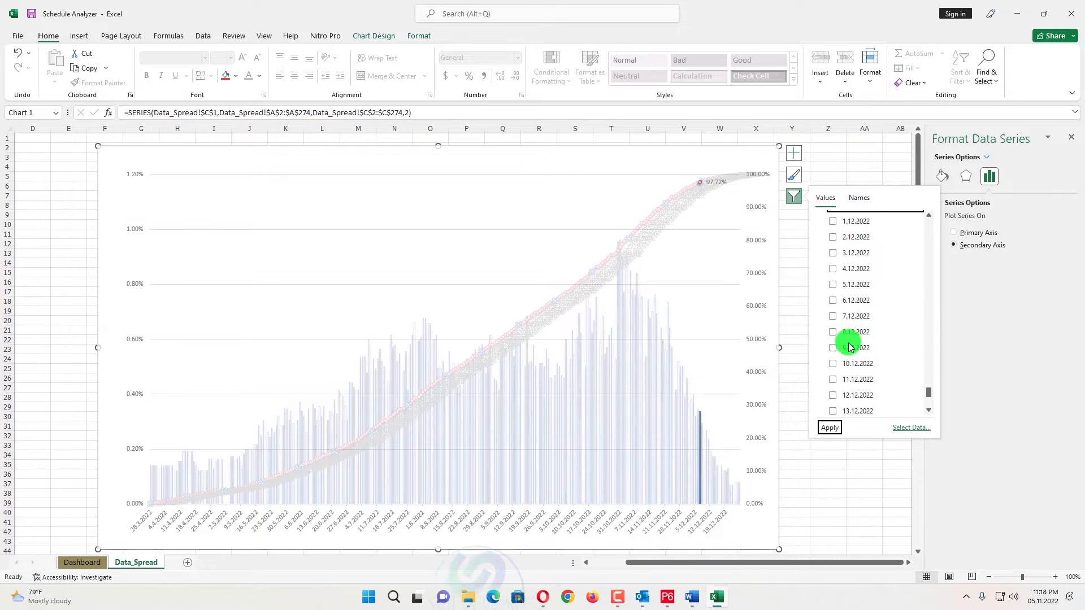
click(861, 406)
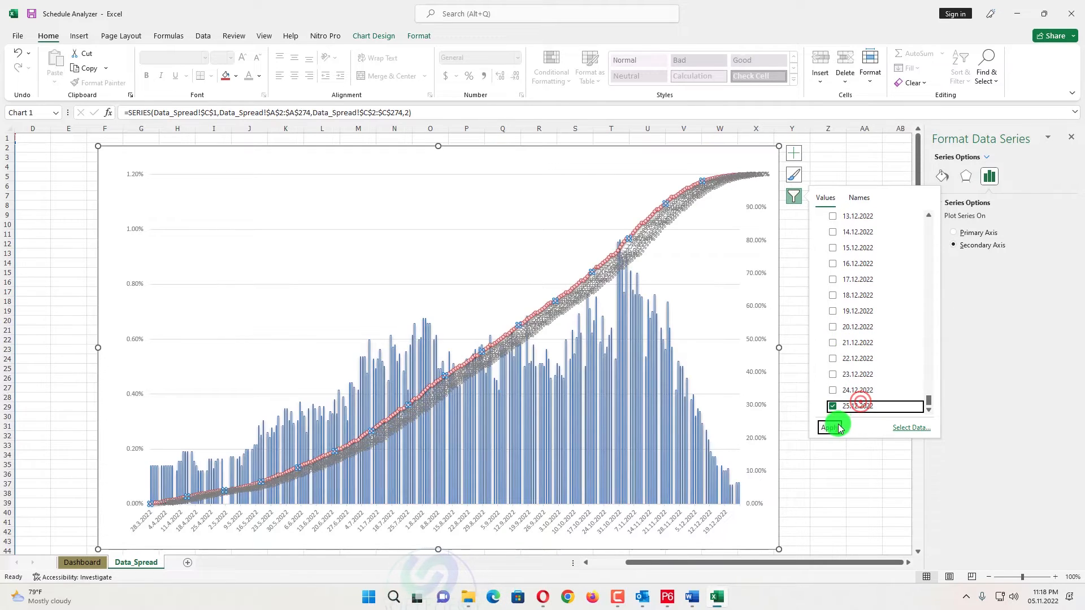
click(833, 427)
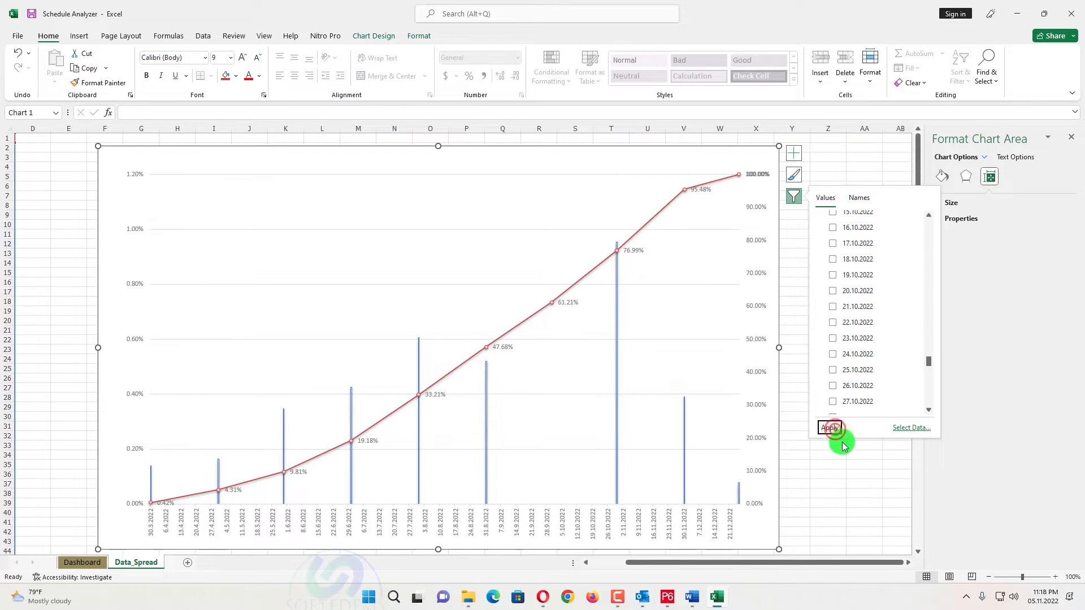
click(856, 479)
Step: Fill the chart's plot area with a turquoise green recent color
click(572, 249)
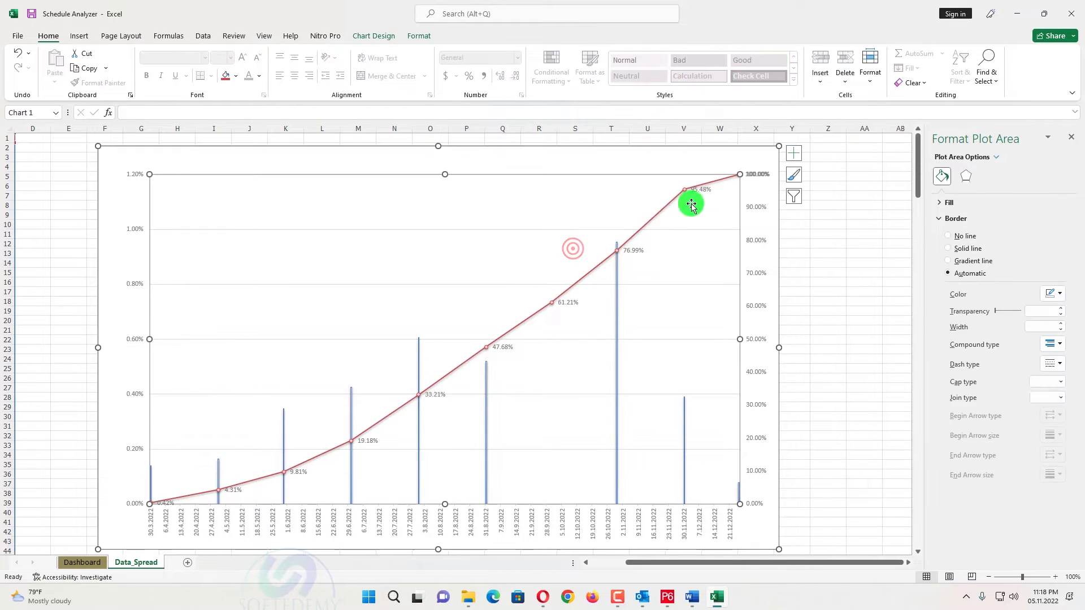
click(949, 202)
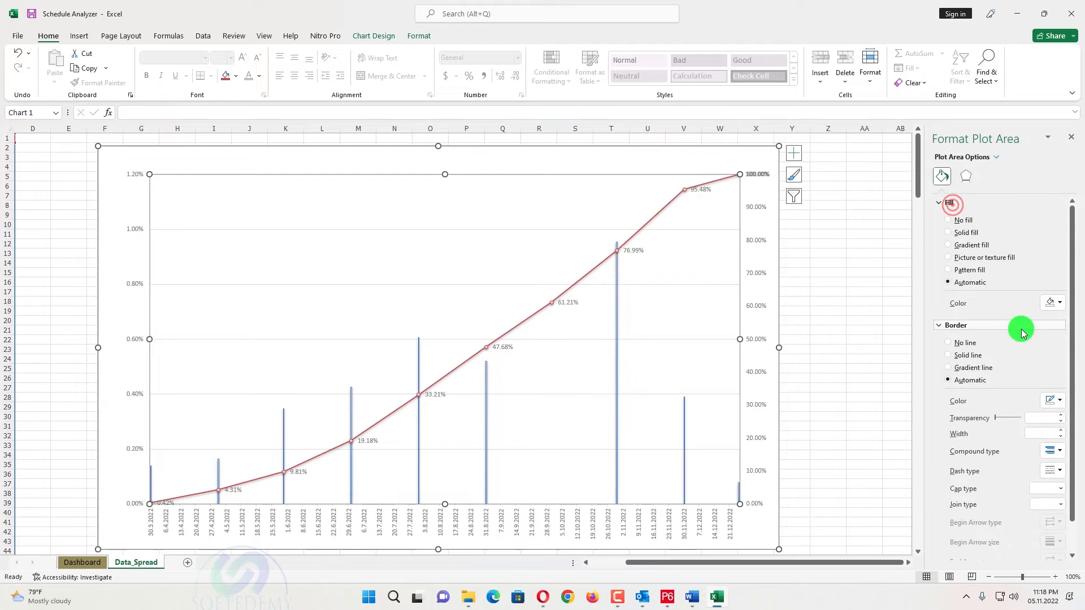
click(1055, 303)
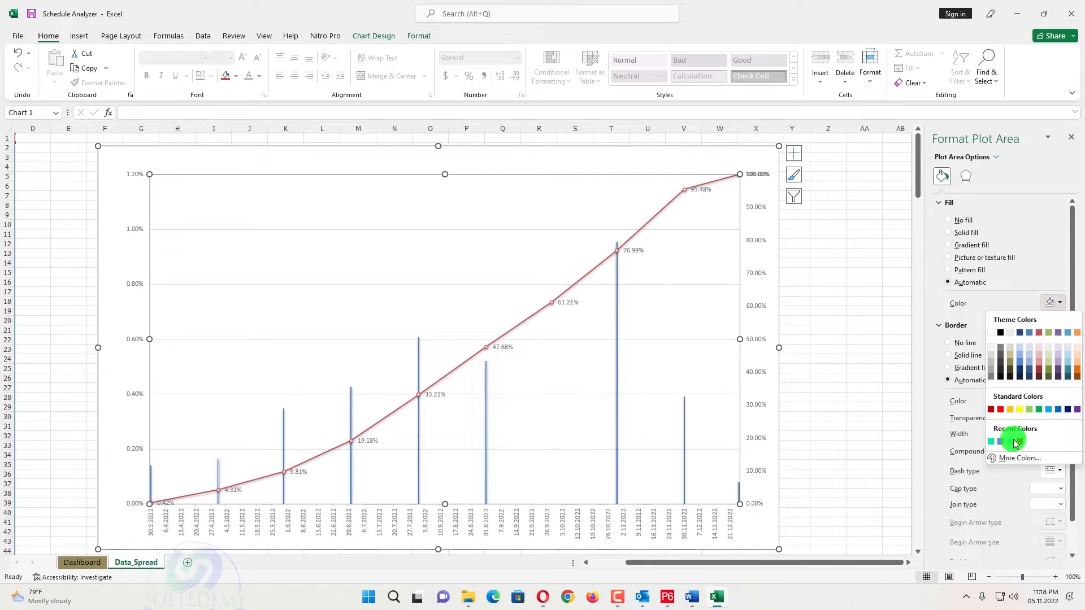
click(1015, 442)
Step: Give the chart area surrounding the plot a solid turquoise green fill
click(767, 322)
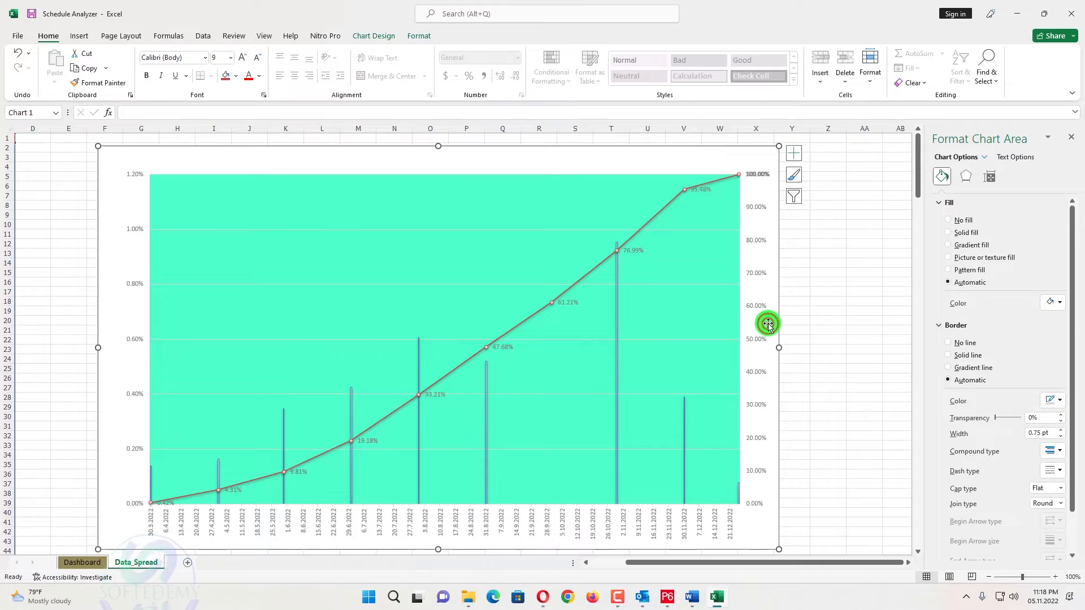
click(967, 232)
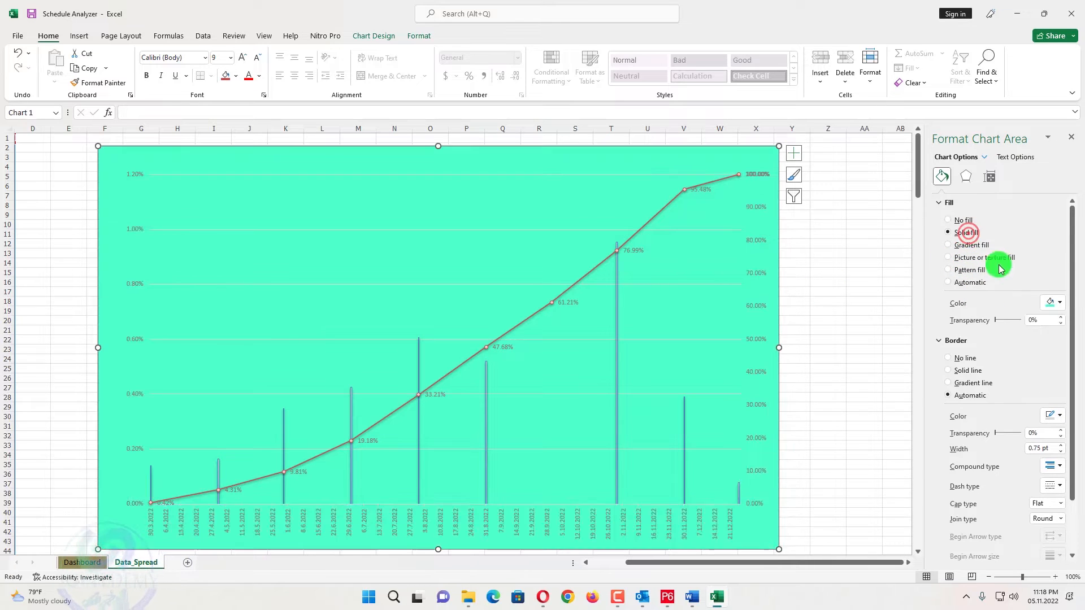
click(1052, 304)
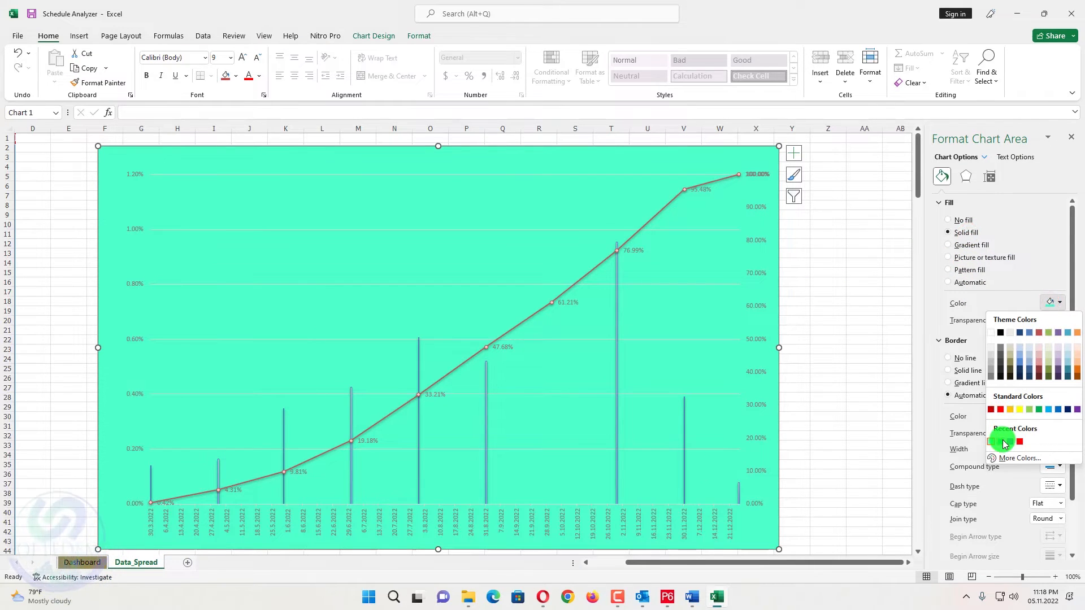
click(991, 442)
Step: Change the plot area's solid fill to a light beige theme color and deselect the chart
click(654, 244)
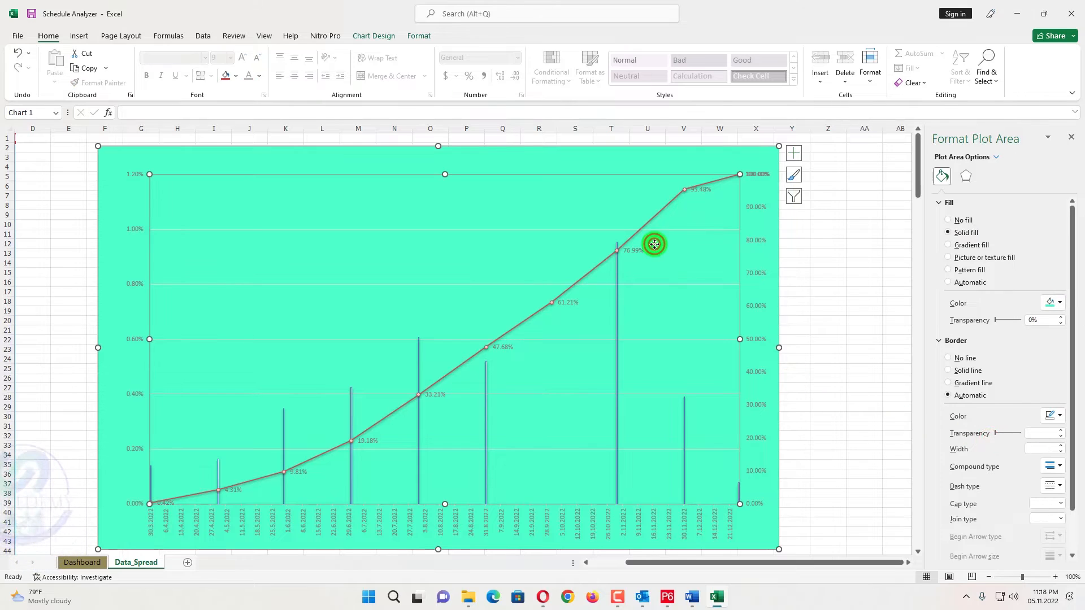
click(1059, 304)
click(1010, 341)
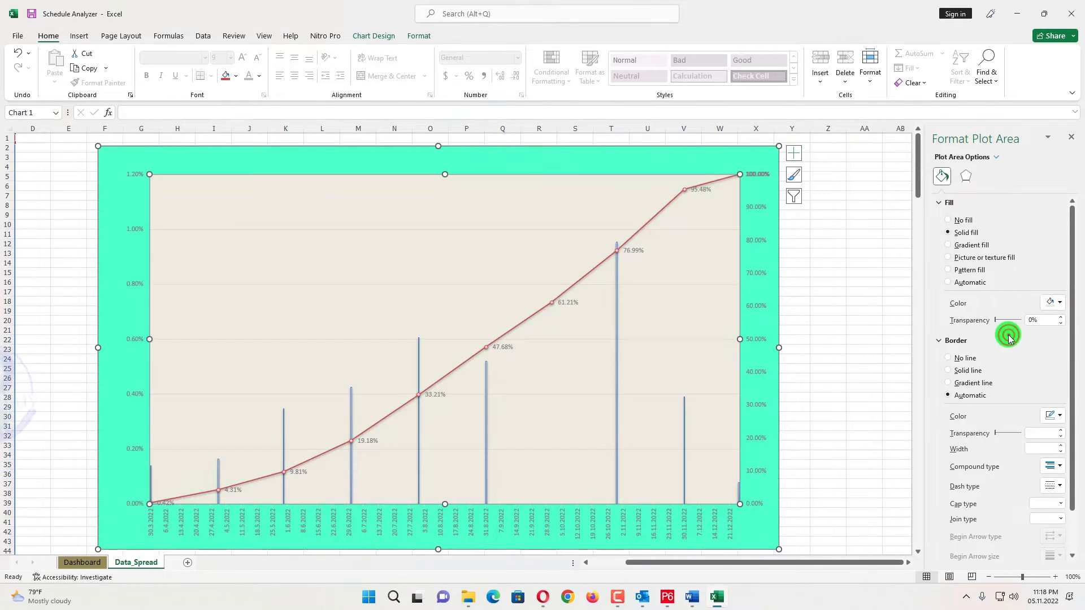
click(801, 294)
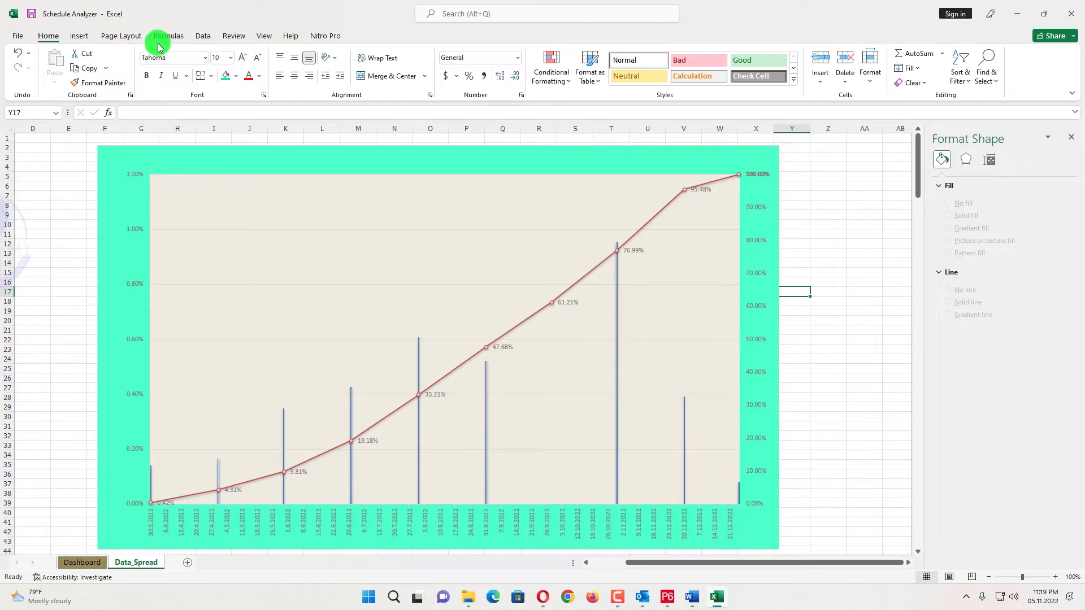
Step: Insert a text box in the chart's upper margin, above the plot area, reading "Resource Allocation /Manpower"
click(85, 37)
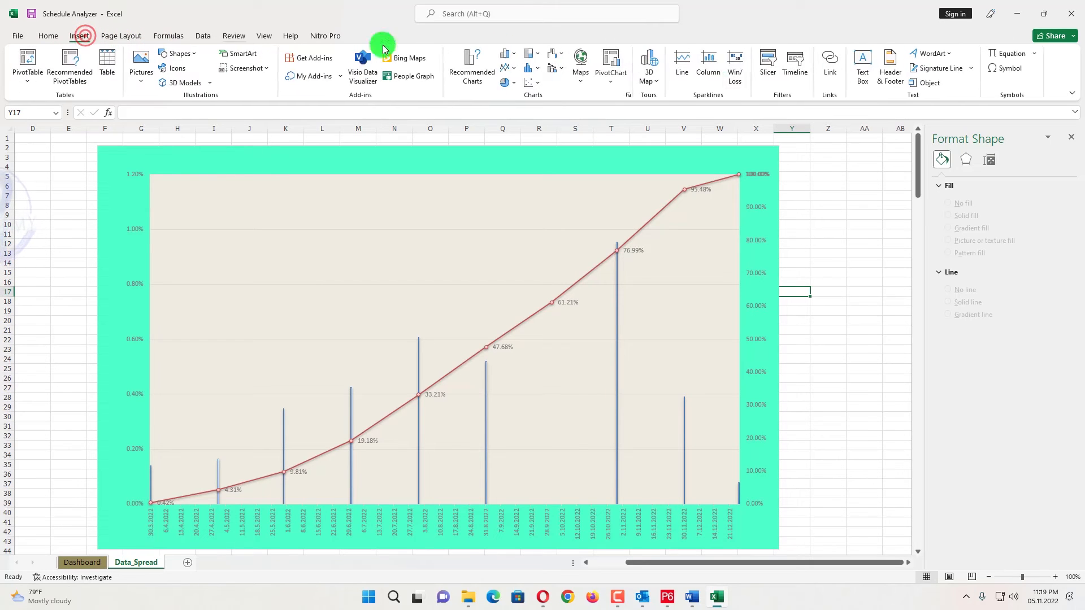
click(862, 66)
click(367, 162)
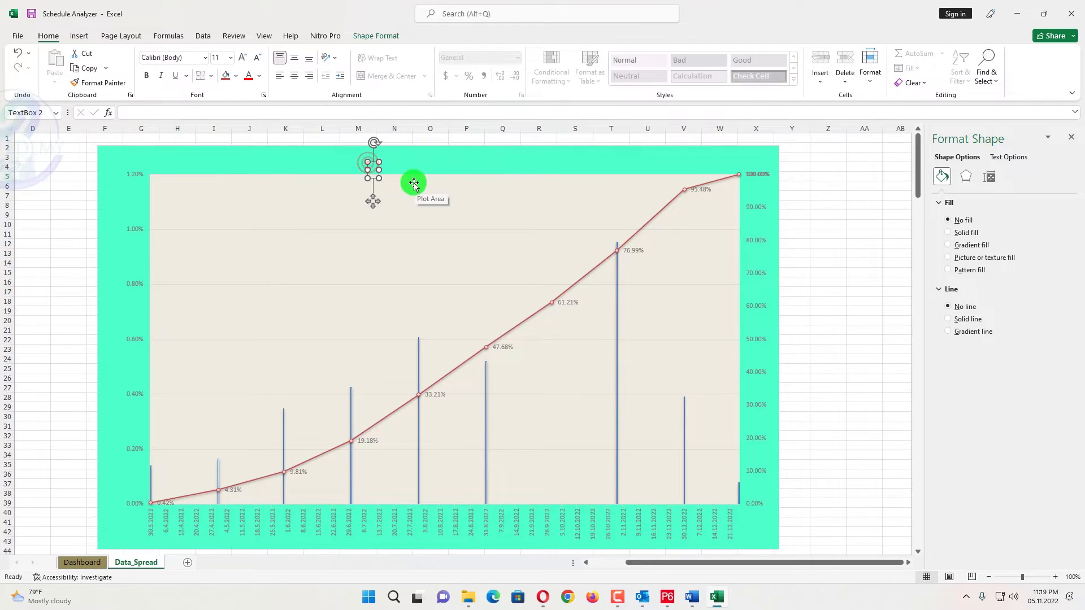
text(Reso)
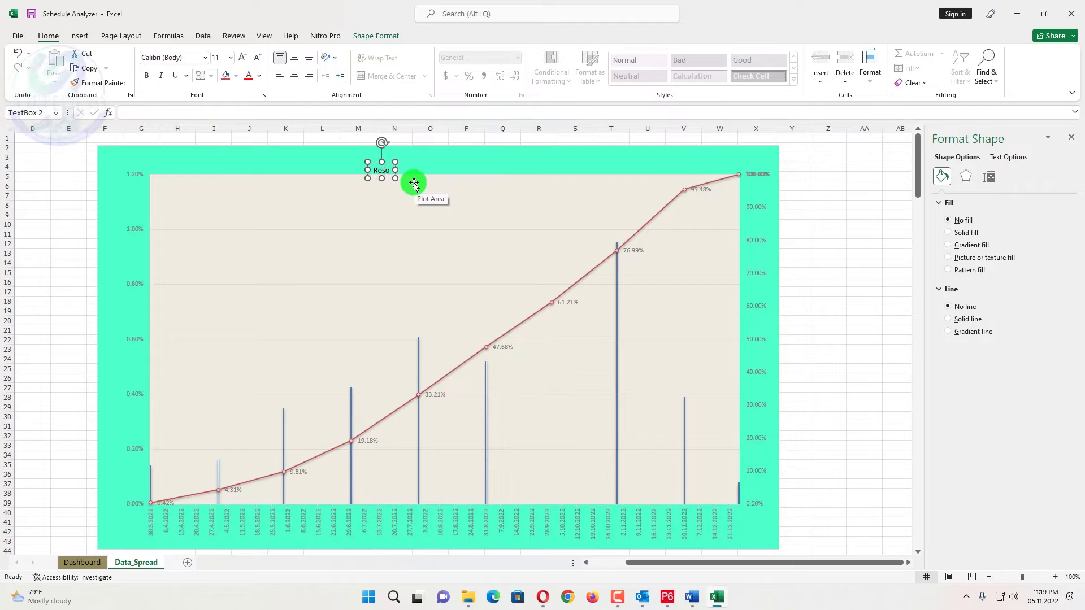
text(urce Allocation /Manpow)
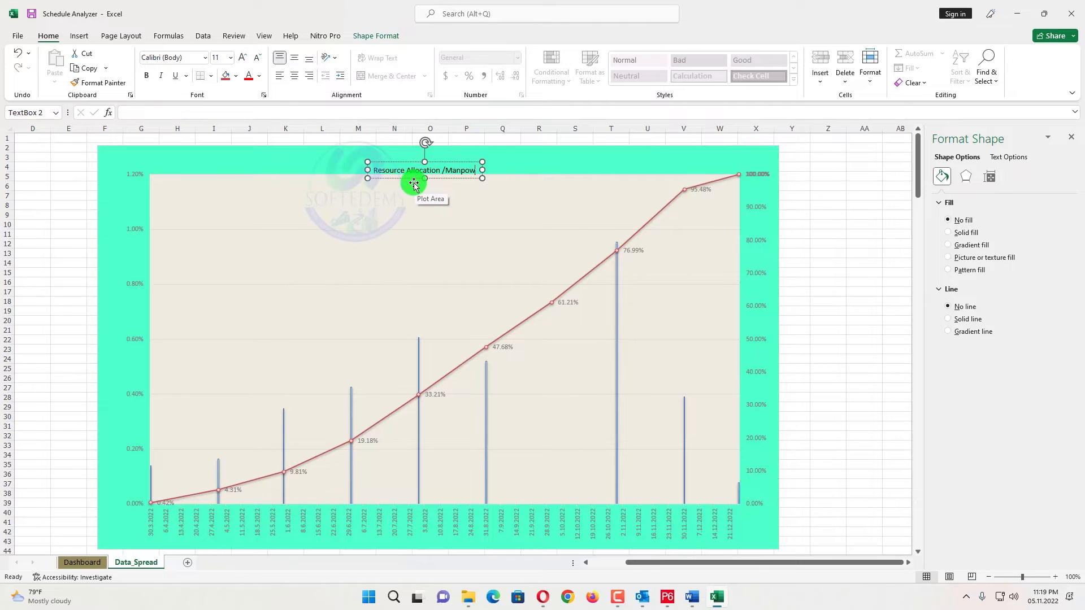
text(er)
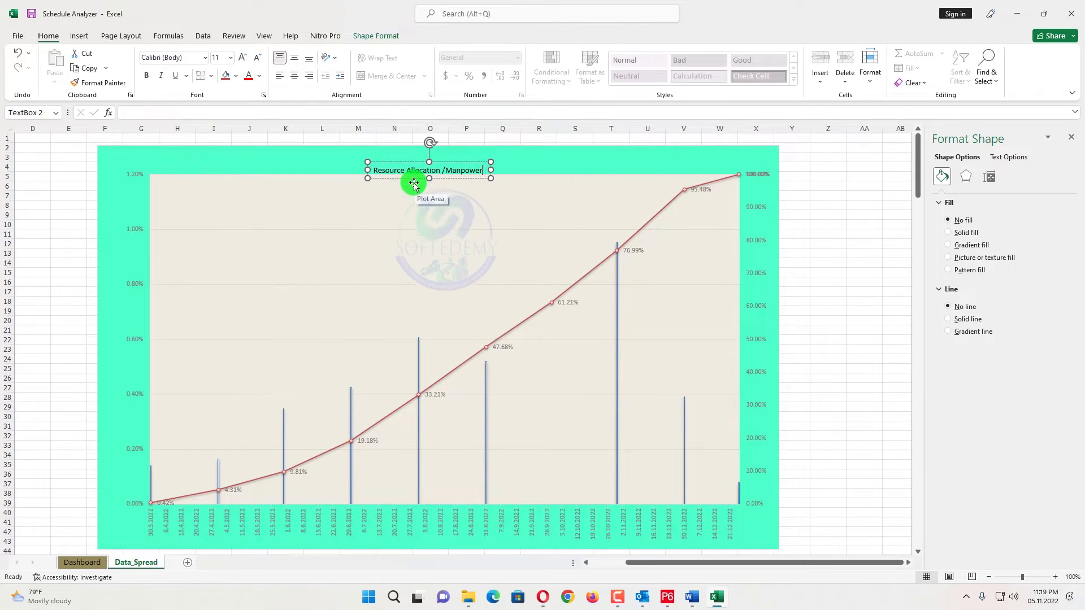
Step: Change the chart's title text box to read "Resource Allocation /S Curve"
key(BackSpace)
key(BackSpace)
key(BackSpace)
key(BackSpace)
key(BackSpace)
key(BackSpace)
key(BackSpace)
key(BackSpace)
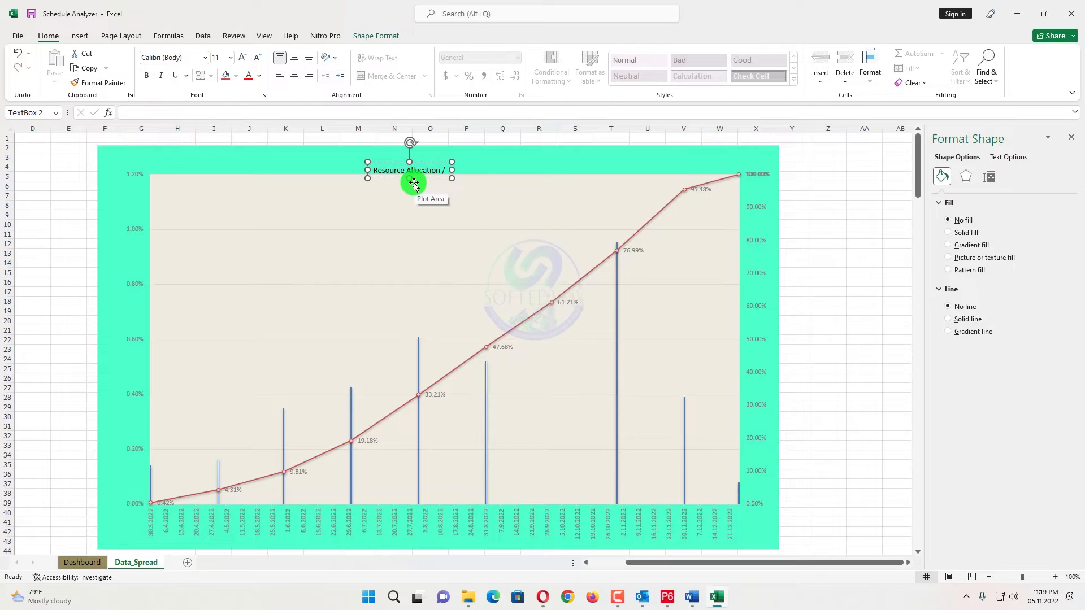
text(S Curve)
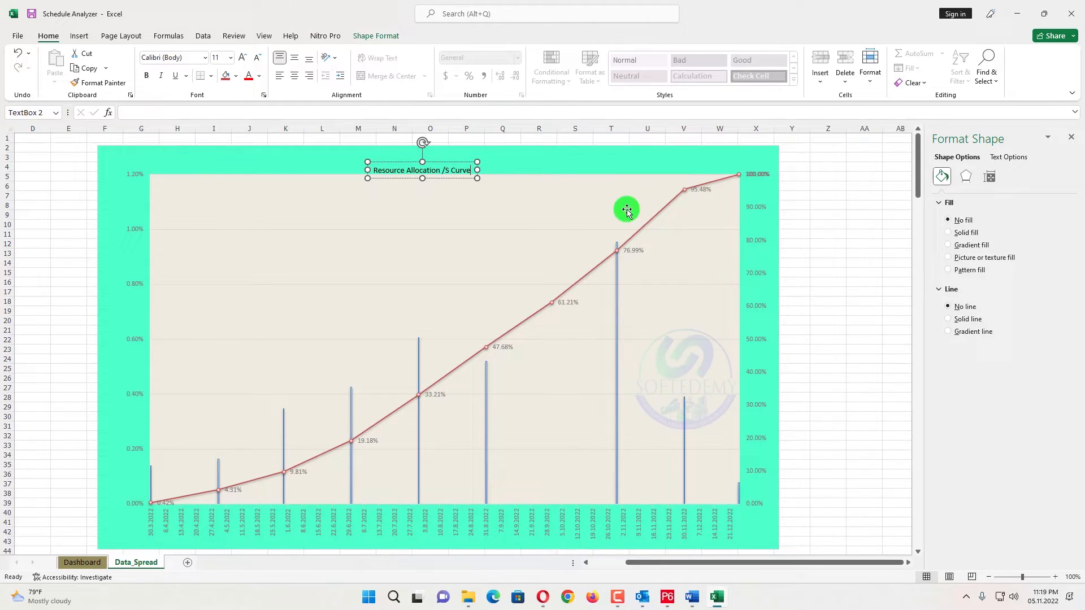
click(817, 248)
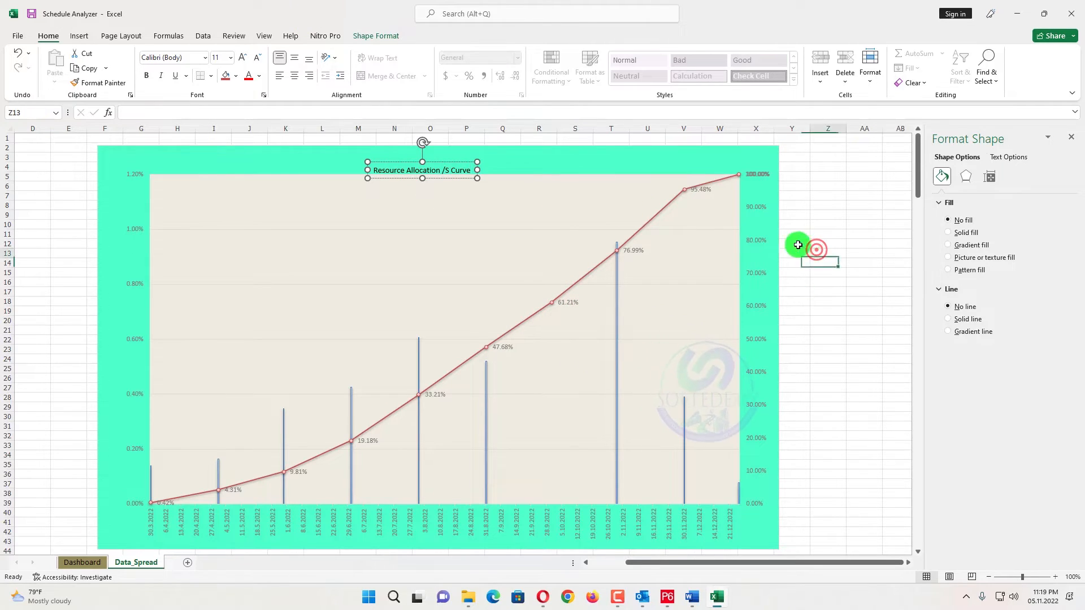
Step: Move the title text box slightly up, clear of the plot area, and widen it toward column Q
click(393, 169)
drag(408, 164, 408, 157)
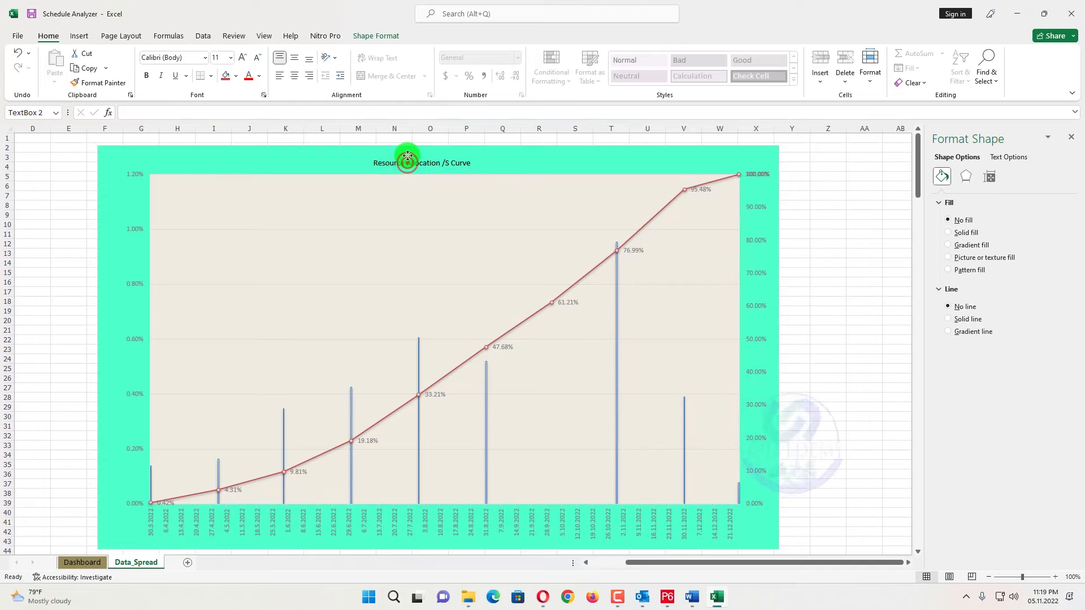
drag(480, 170, 518, 169)
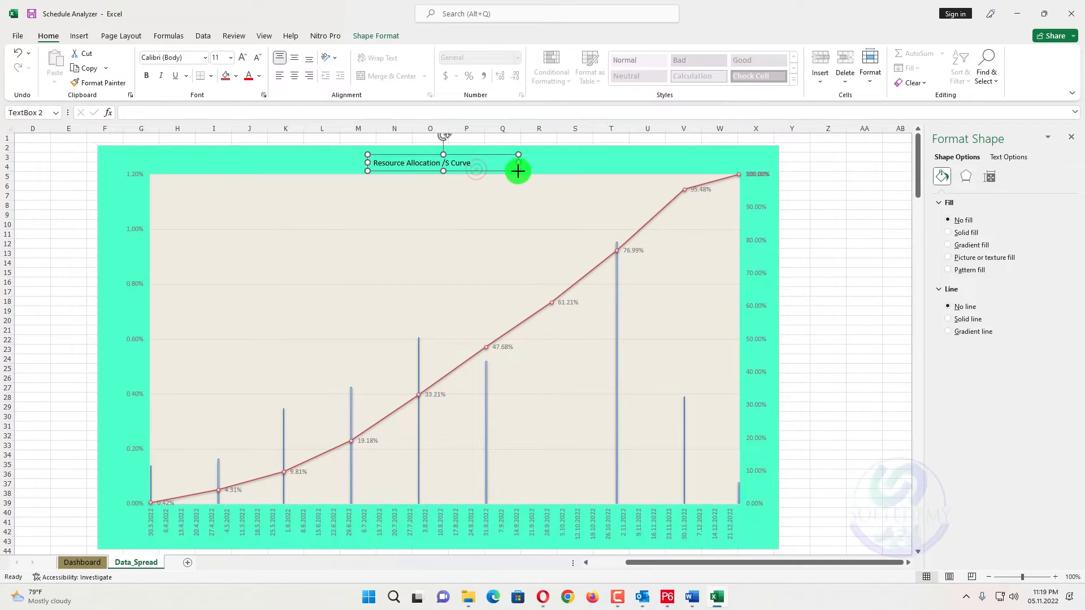
Step: Enlarge the title text to size 14 and give its text box a solid red fill
click(241, 57)
click(225, 76)
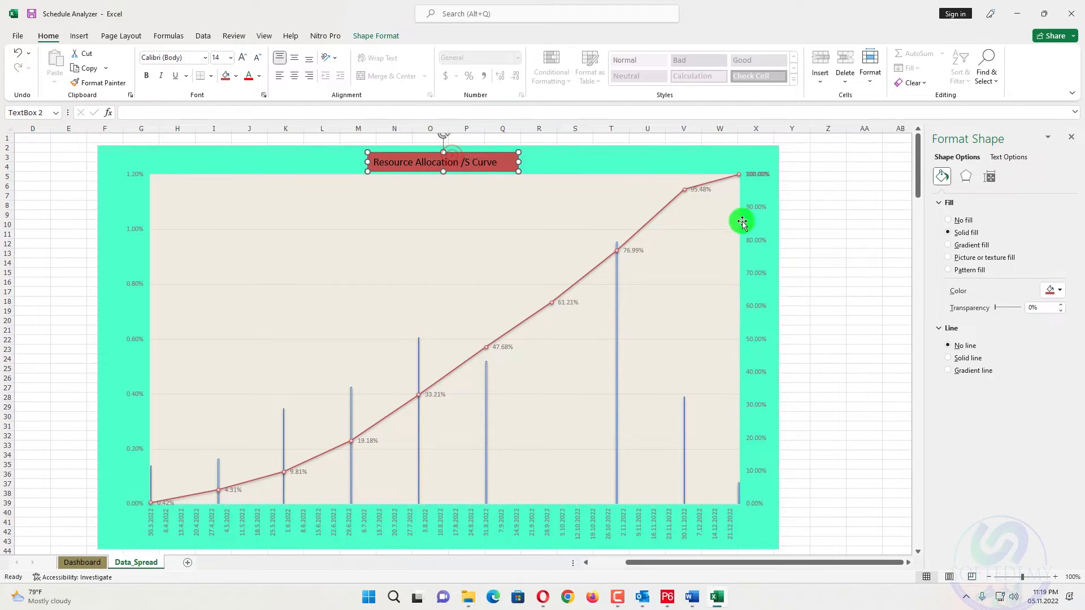
click(824, 204)
scroll(302, 481, down, 3)
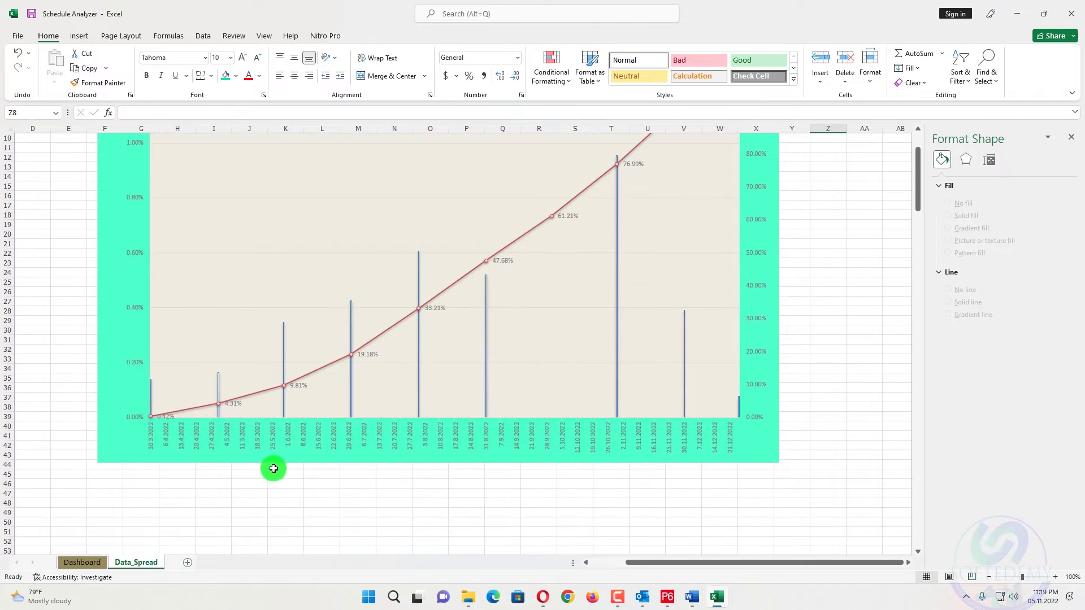
scroll(432, 357, up, 3)
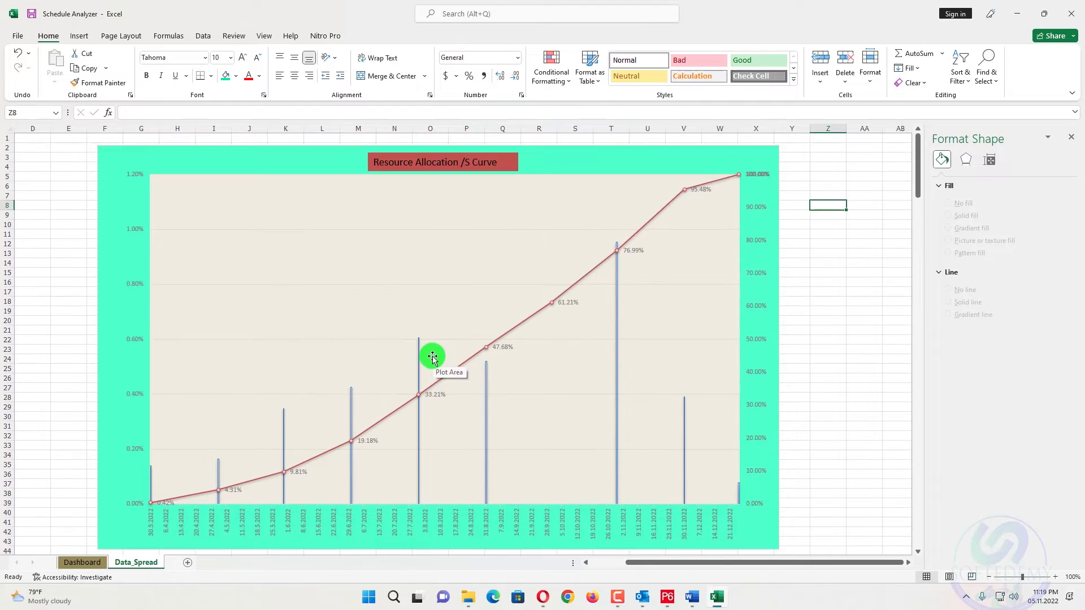
Step: Copy the daily planned and cumulative progress table with its headers, range A1:C274
drag(695, 562, 660, 562)
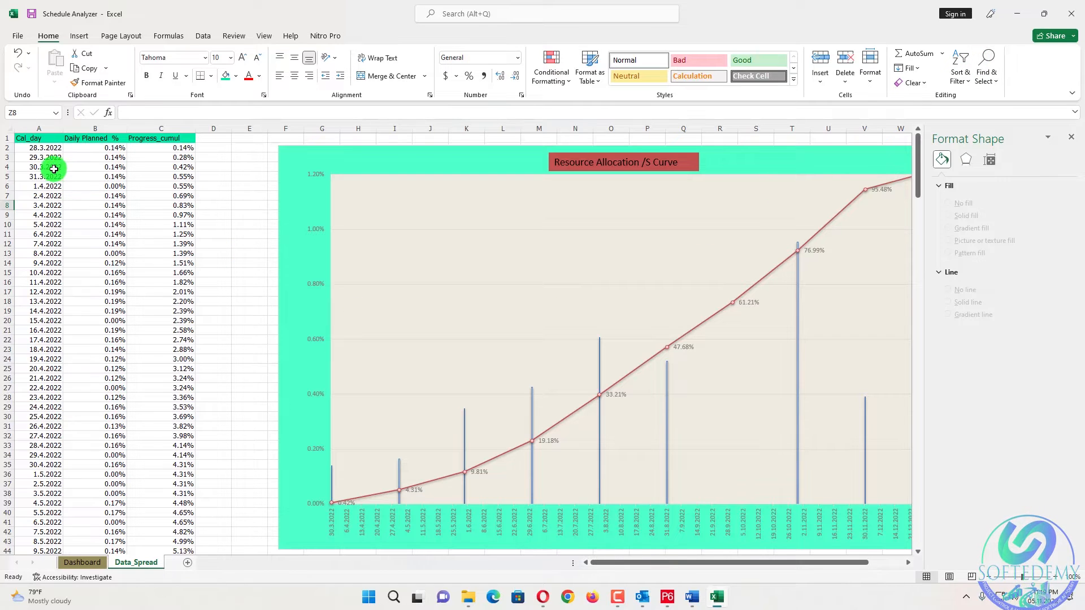
scroll(77, 158, down, 4)
scroll(79, 170, up, 4)
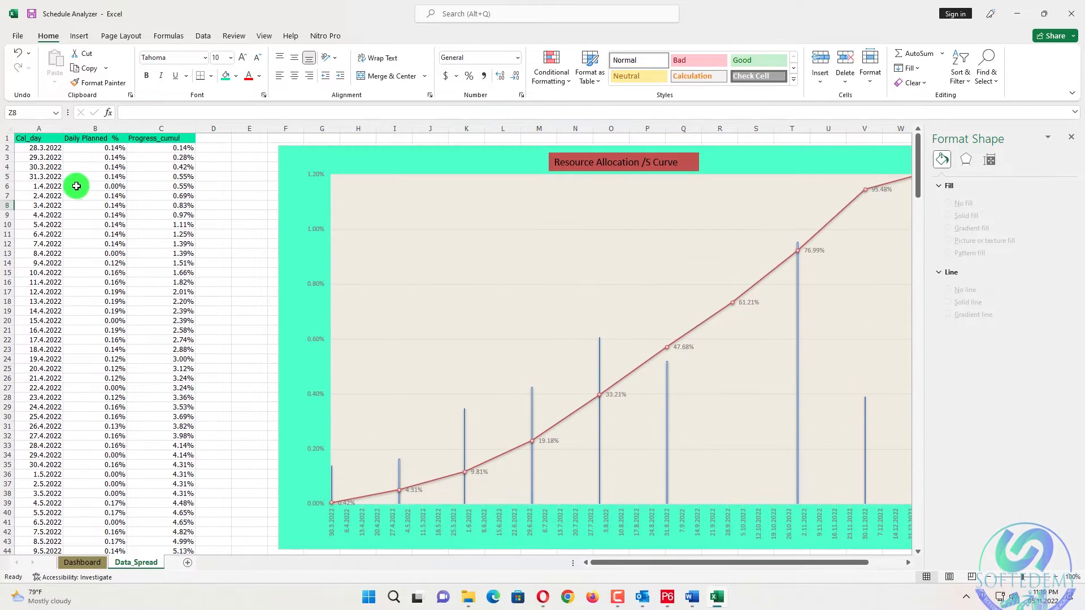
scroll(75, 164, down, 15)
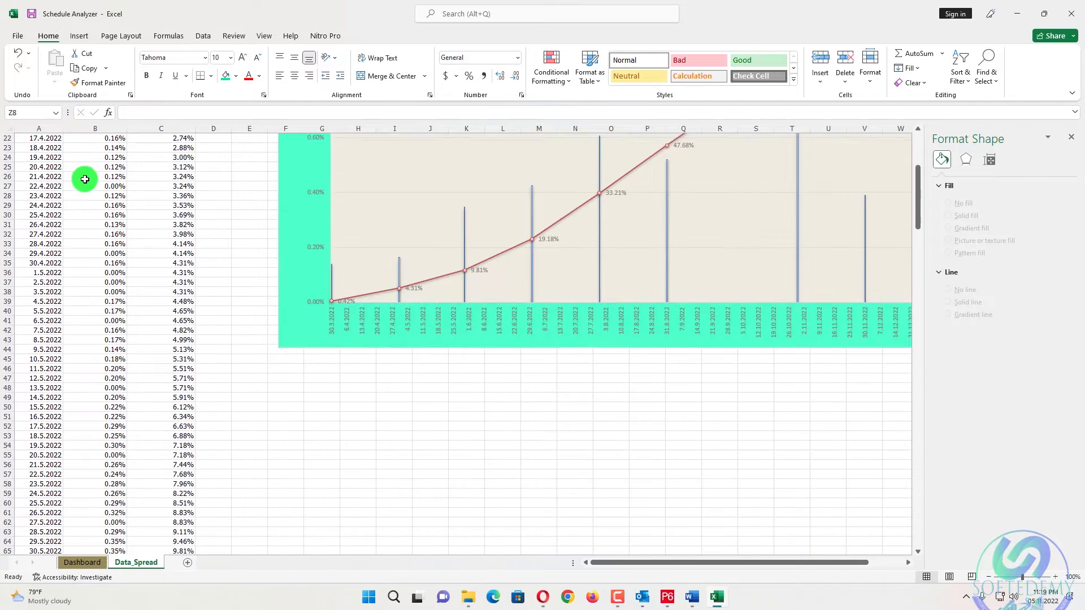
scroll(327, 259, up, 5)
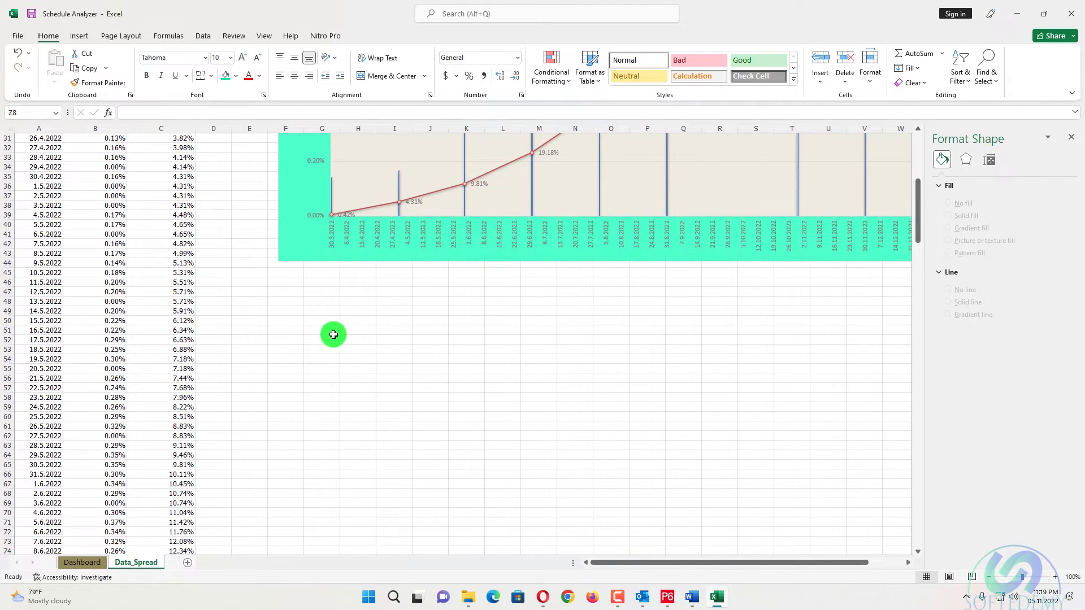
scroll(293, 363, up, 10)
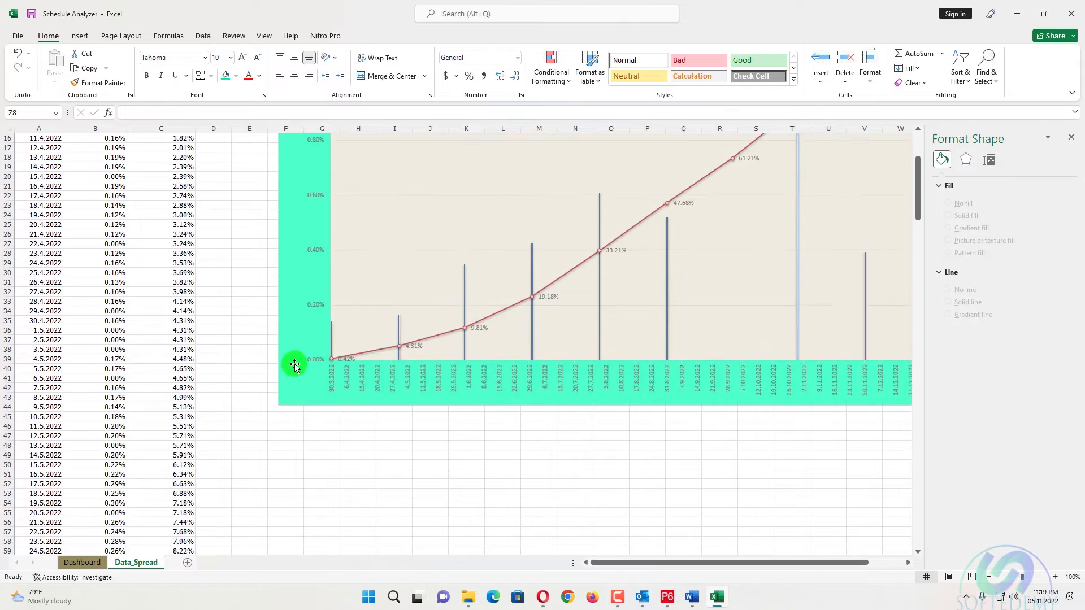
drag(43, 145, 164, 521)
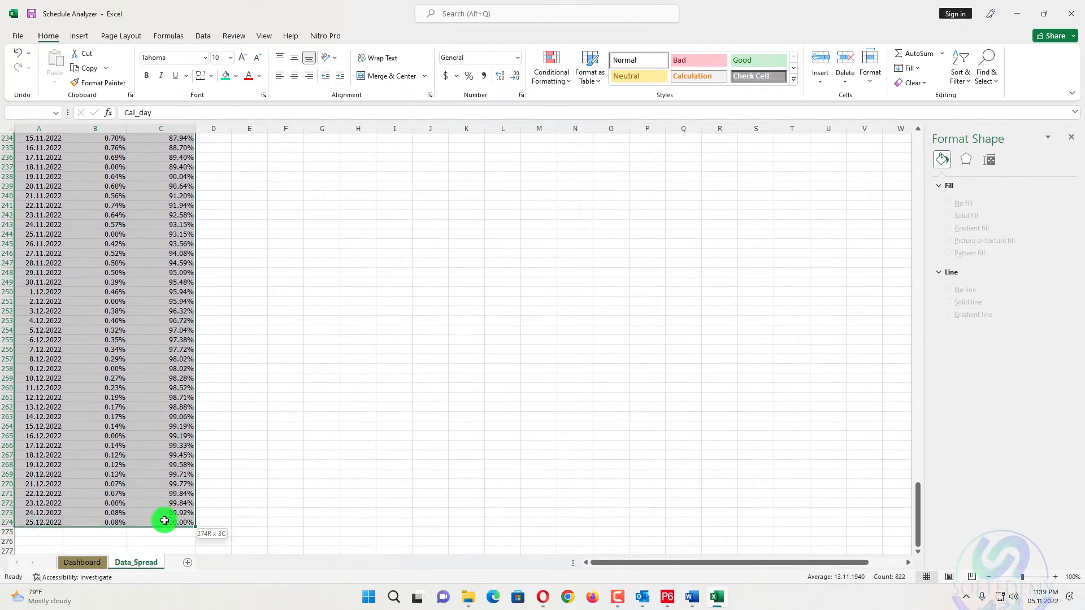
key(ctrl+c)
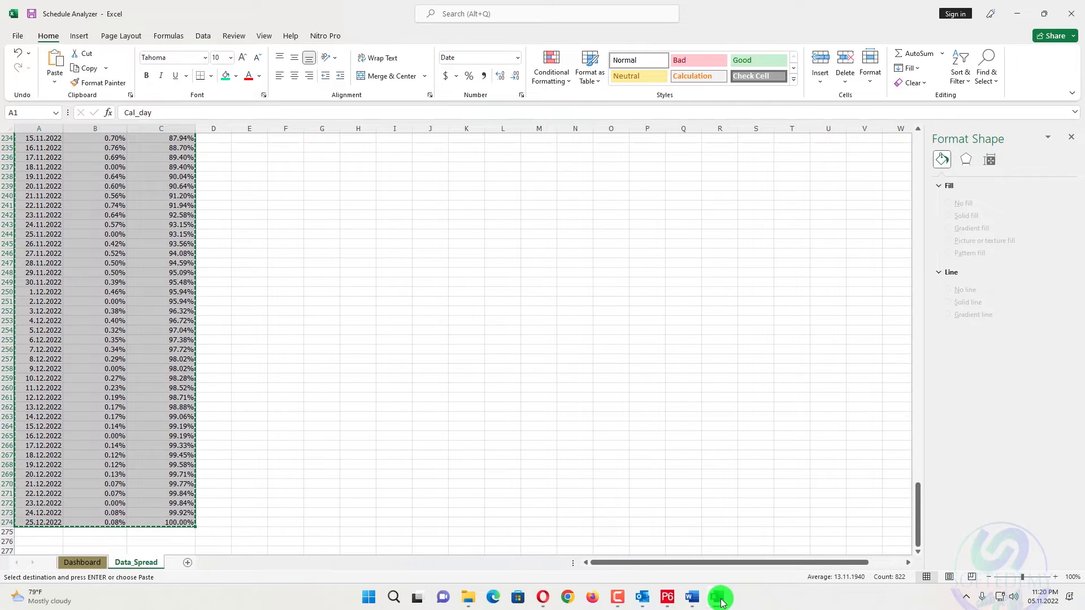
Step: Open a new blank Excel workbook and paste the copied table at cell A1
right_click(722, 604)
click(706, 529)
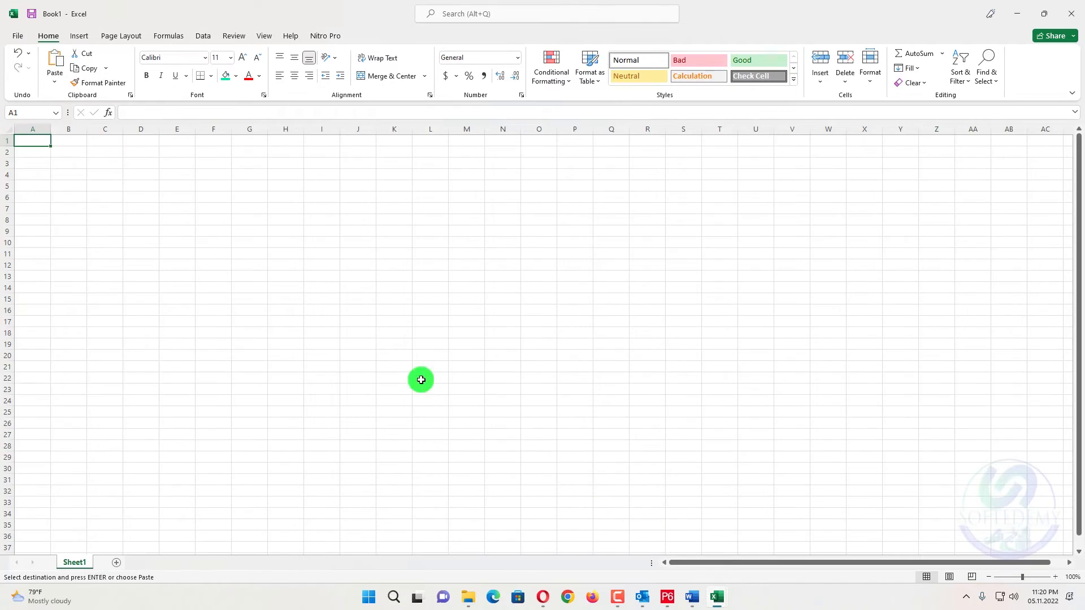
key(ctrl+v)
Step: Enter the start date 28.3.2022 in cell G4 of the new workbook
click(268, 173)
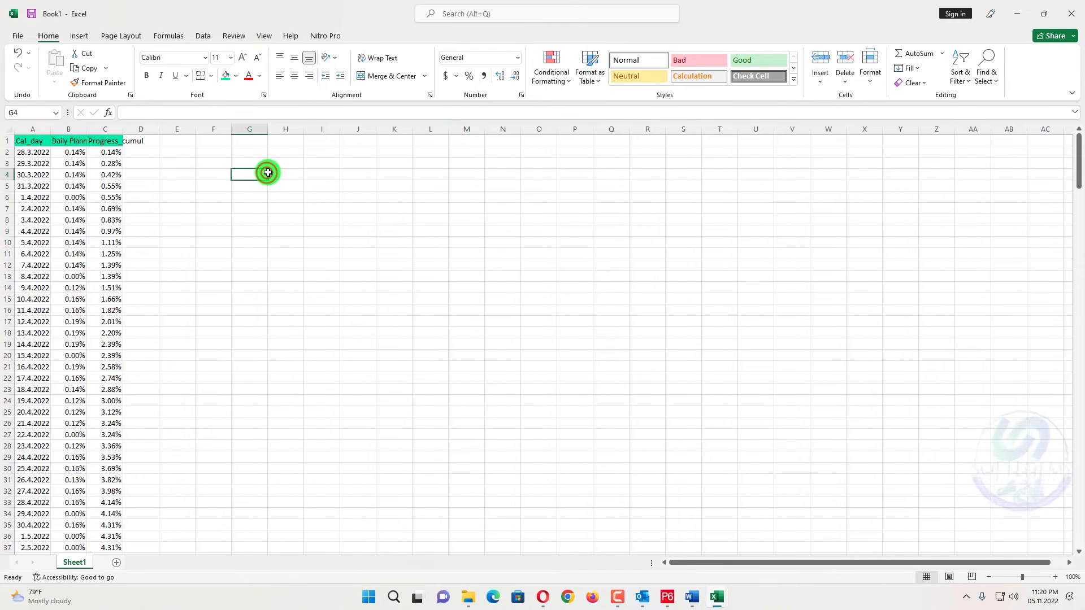
double_click(260, 173)
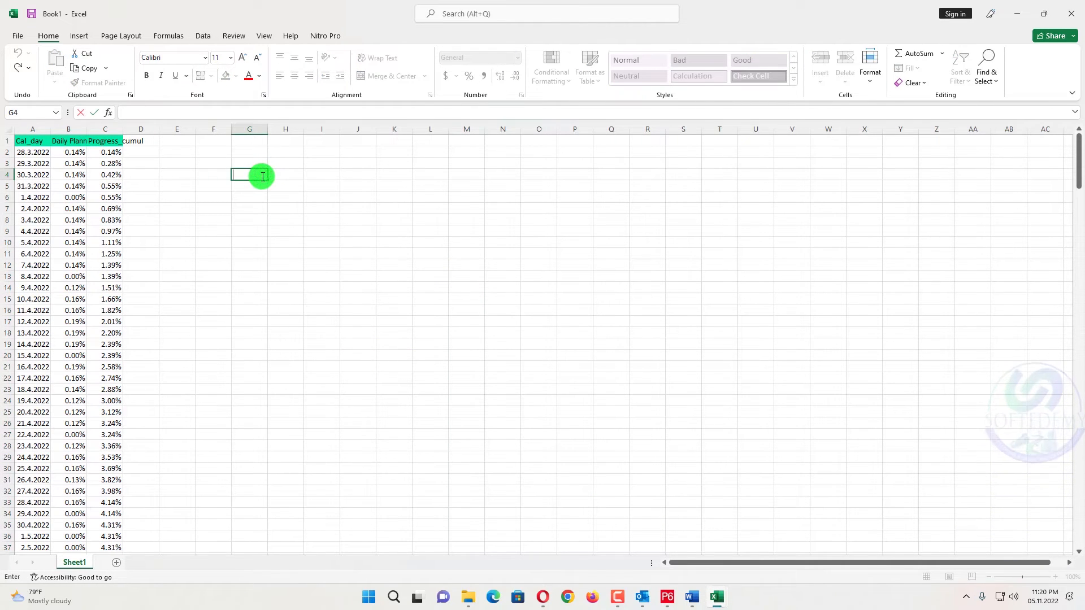
text(=)
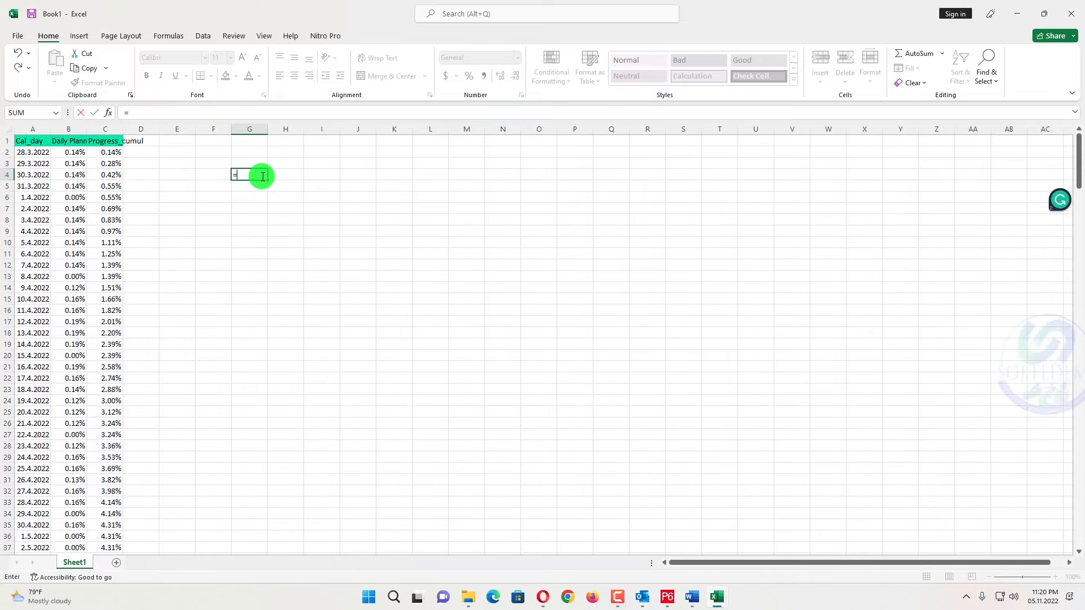
key(Escape)
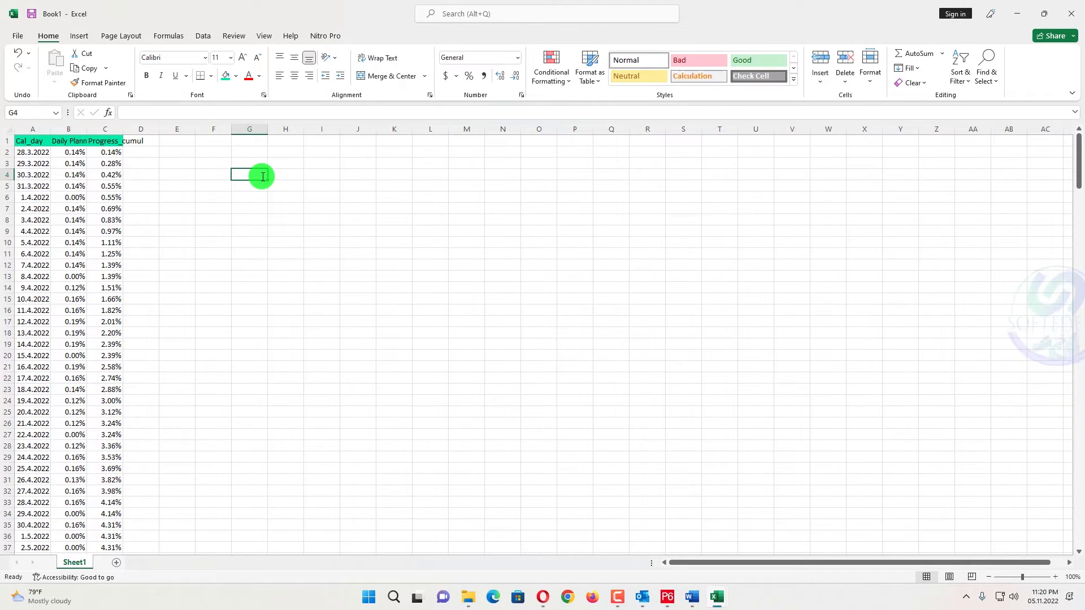
text(28.0)
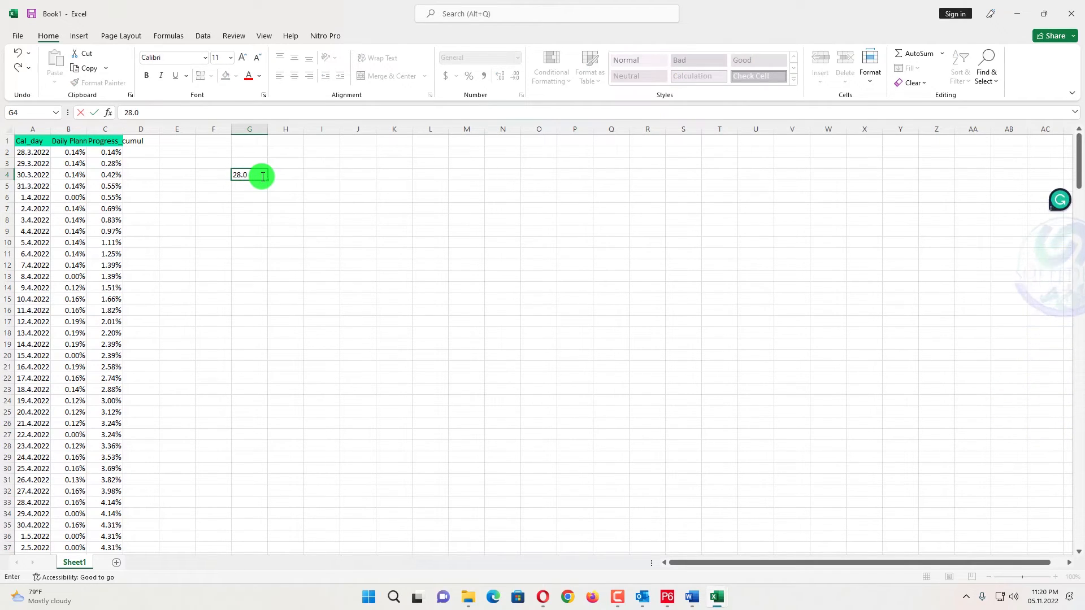
text(3.202)
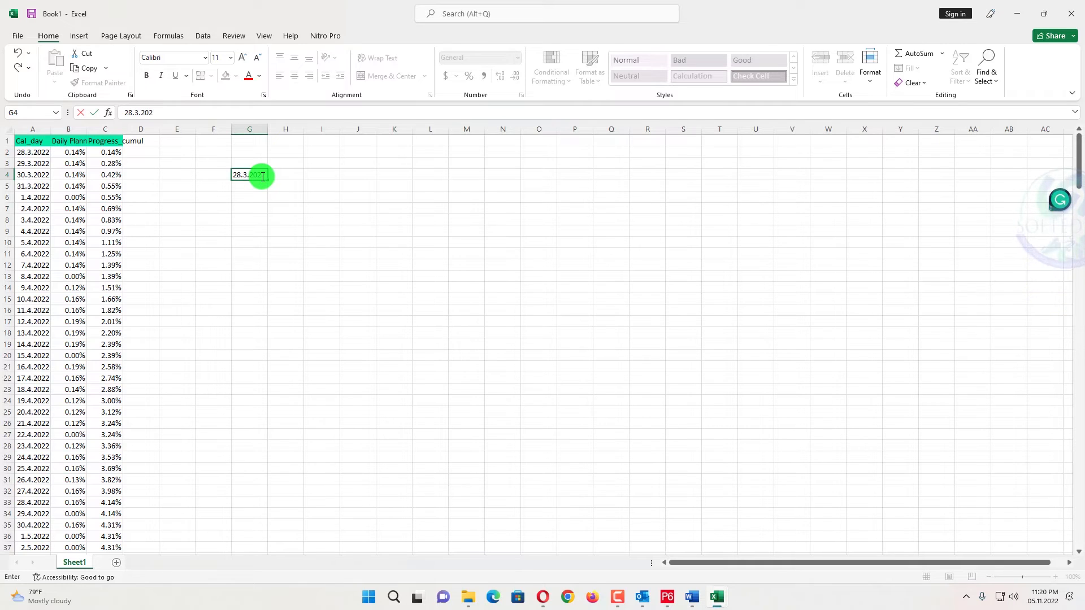
text(2)
key(Return)
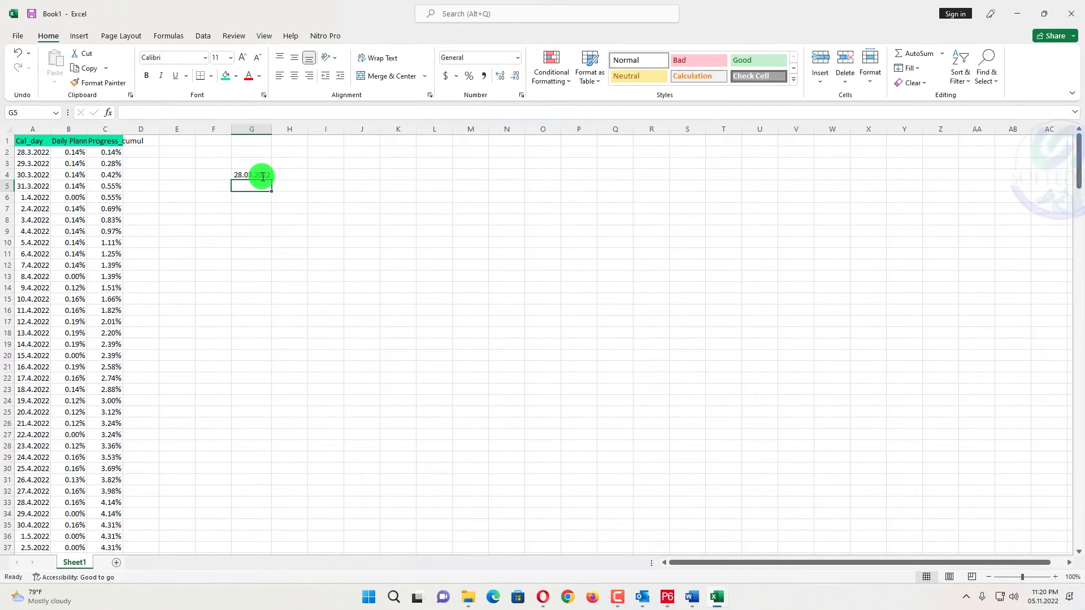
Step: Enter =G4+7 in cell G5 and fill the weekly date formula down column G to row 268
text(=)
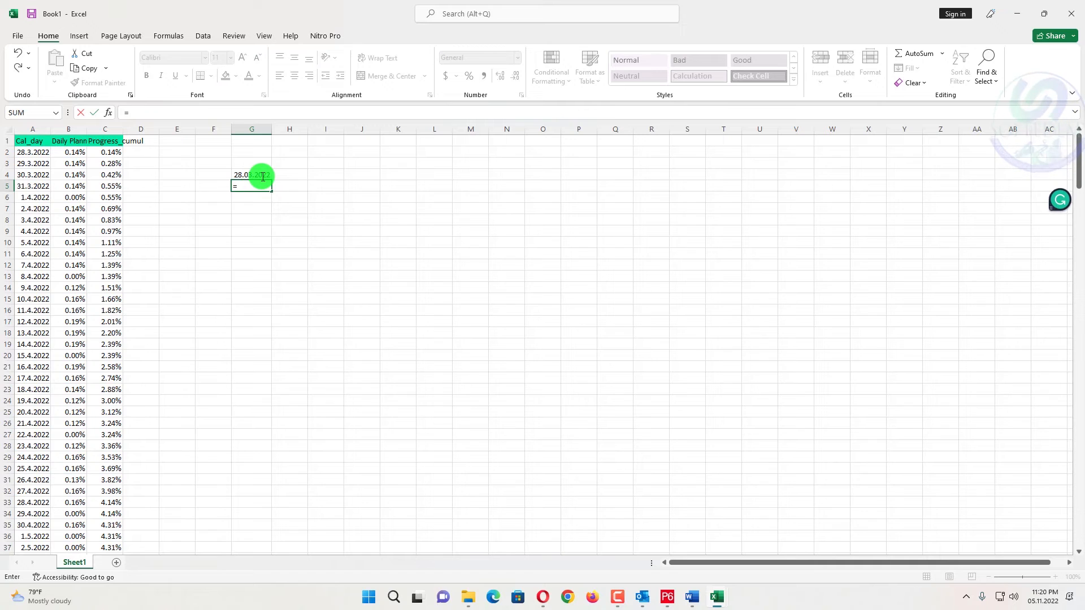
click(263, 177)
key(Return)
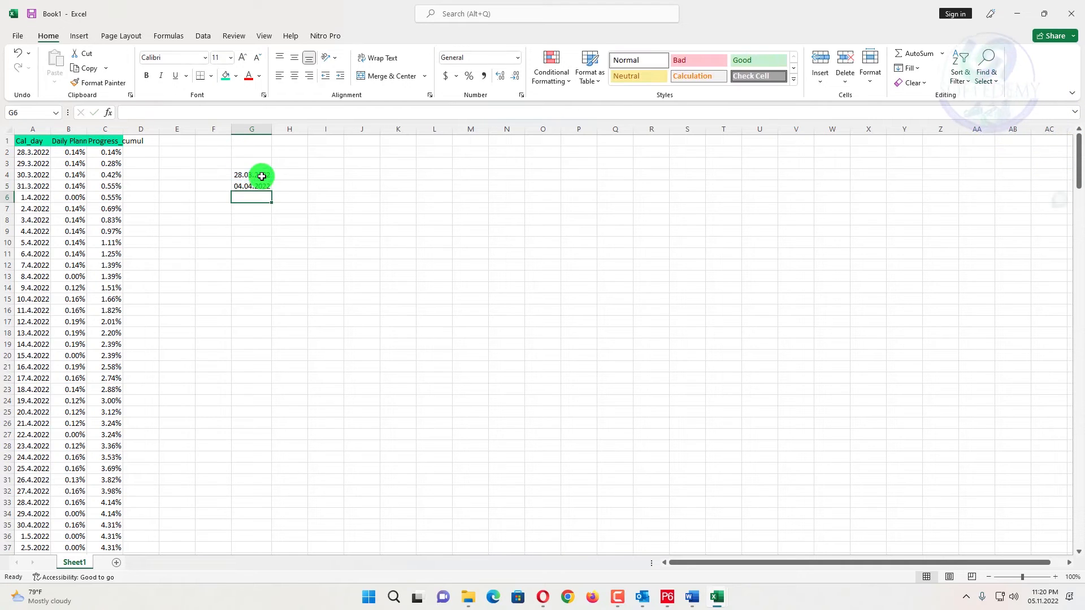
click(272, 190)
drag(272, 191, 257, 436)
scroll(252, 424, up, 20)
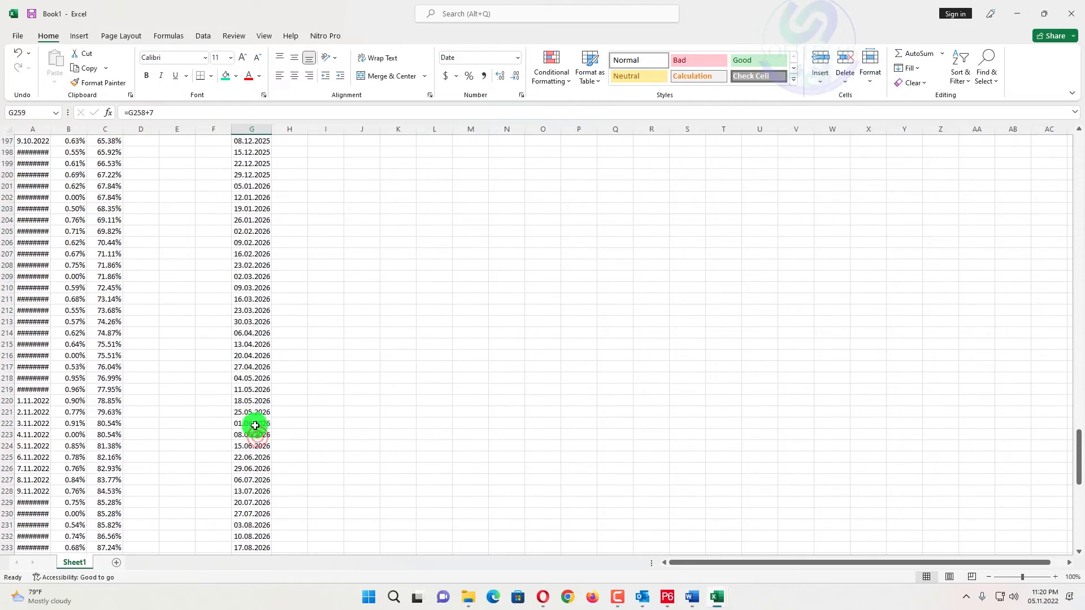
scroll(240, 424, up, 20)
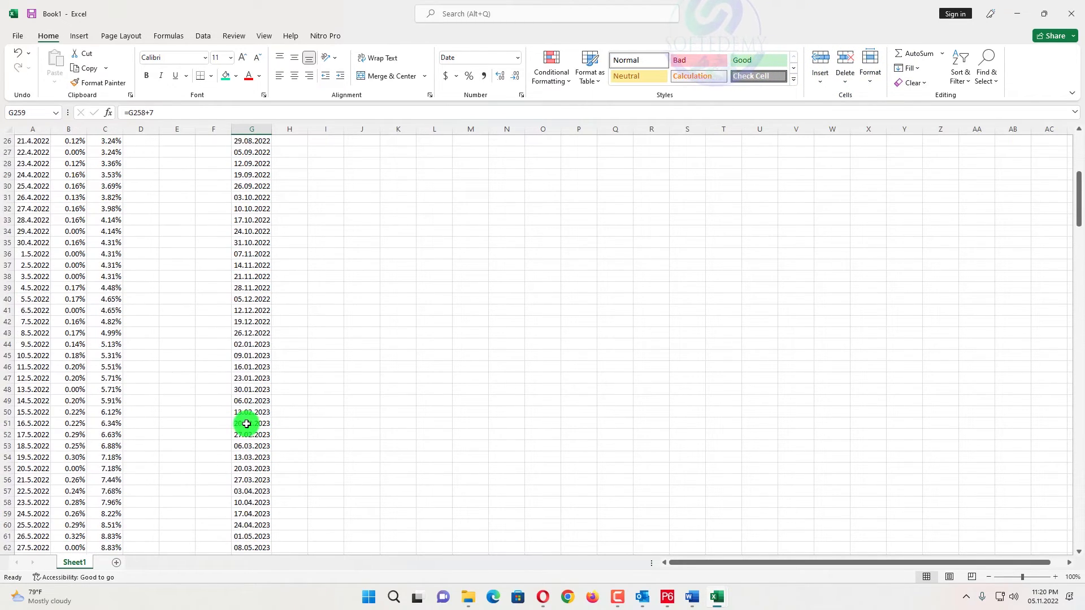
Step: Start a VLOOKUP formula in cell H4 with G4 as the lookup value and A1:C274 as the table array
click(300, 178)
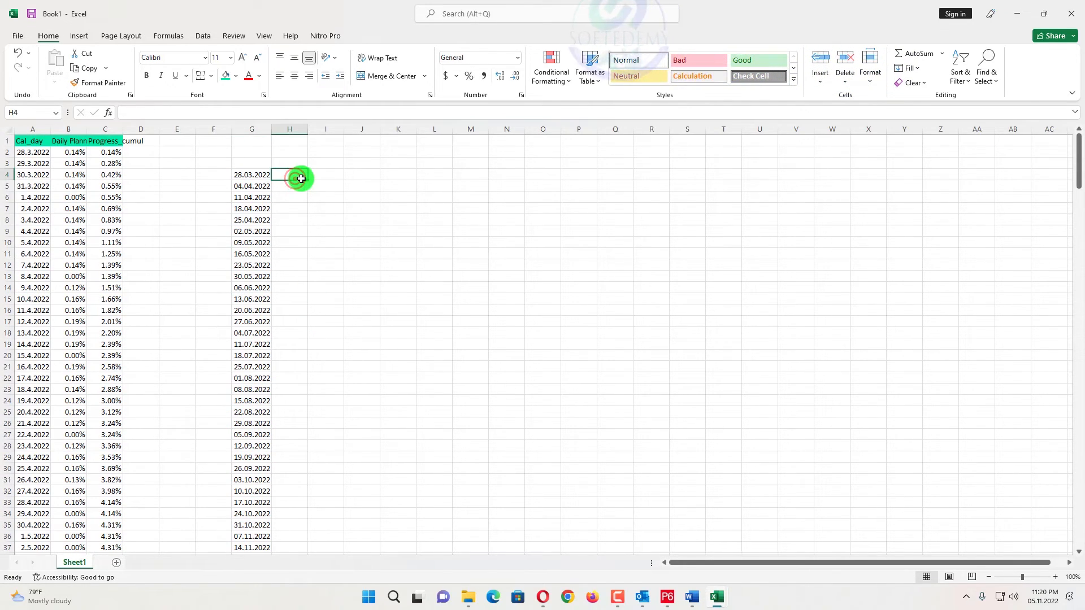
text(=vl)
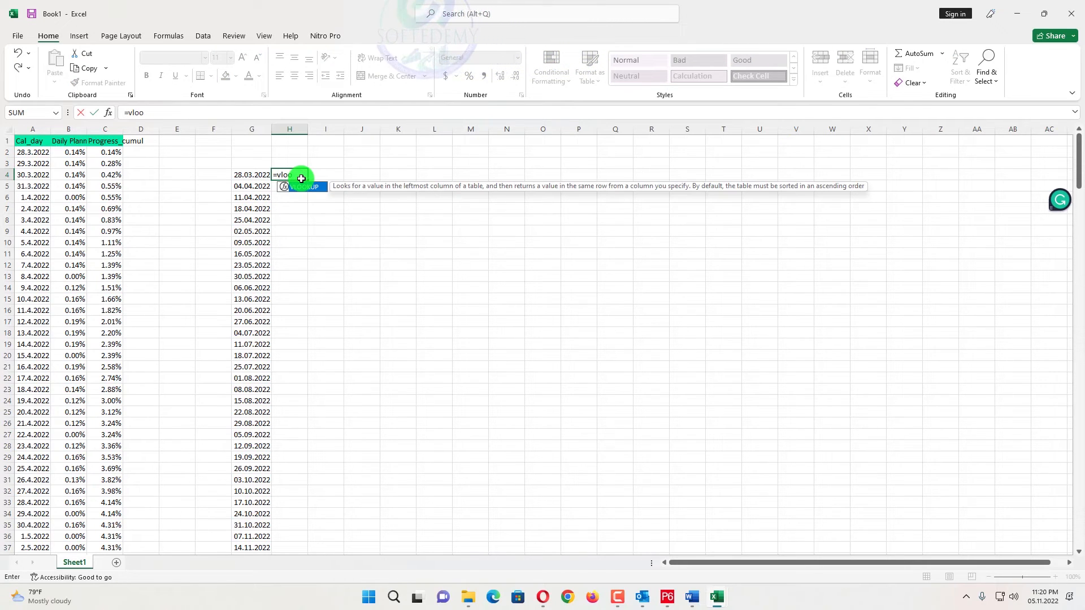
text(oo)
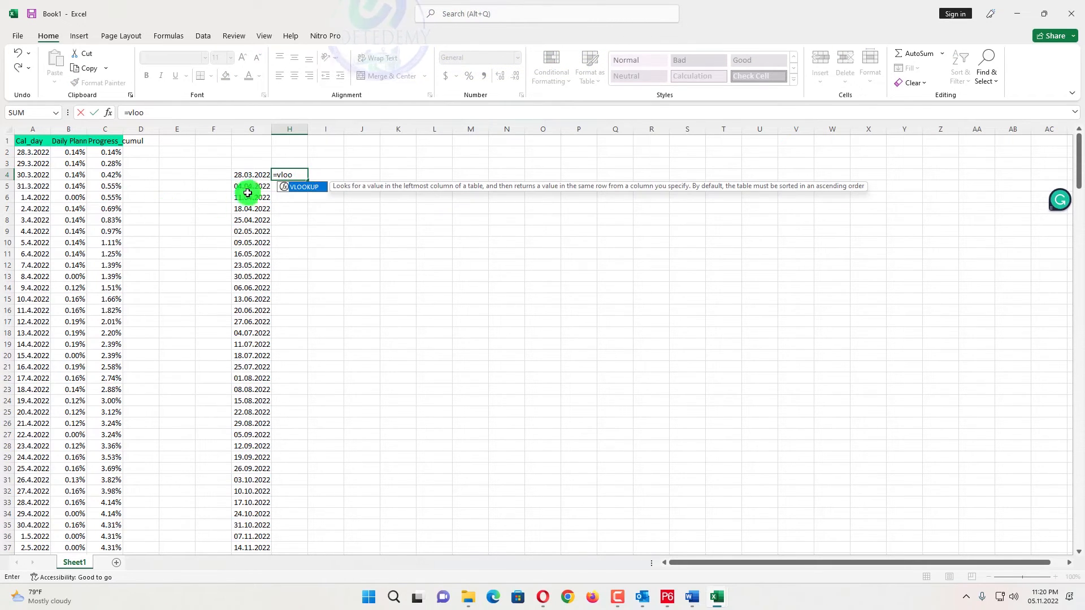
double_click(294, 188)
click(252, 175)
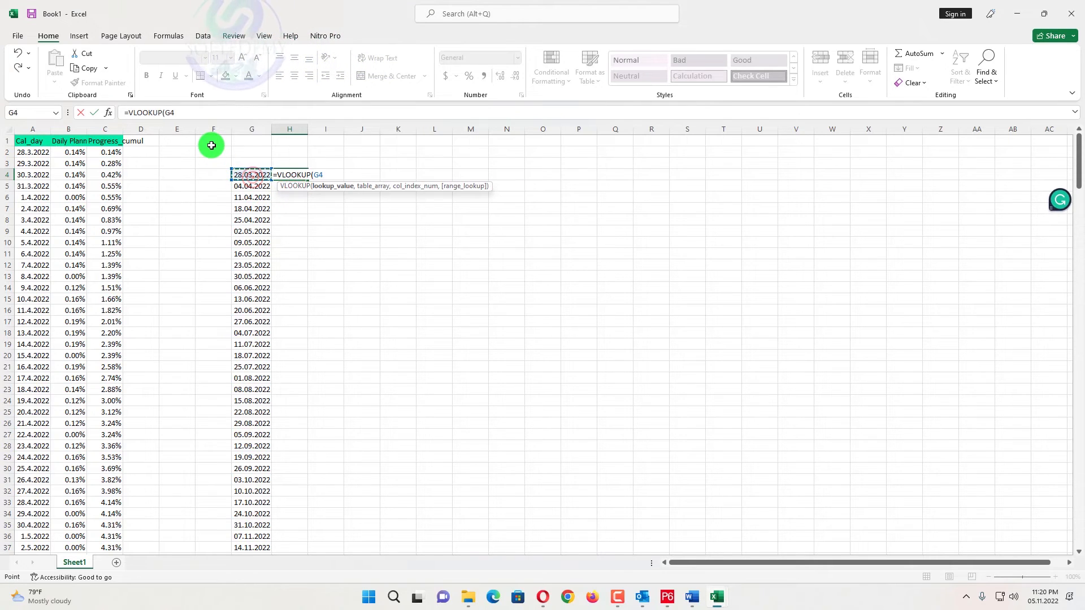
click(183, 112)
text(,)
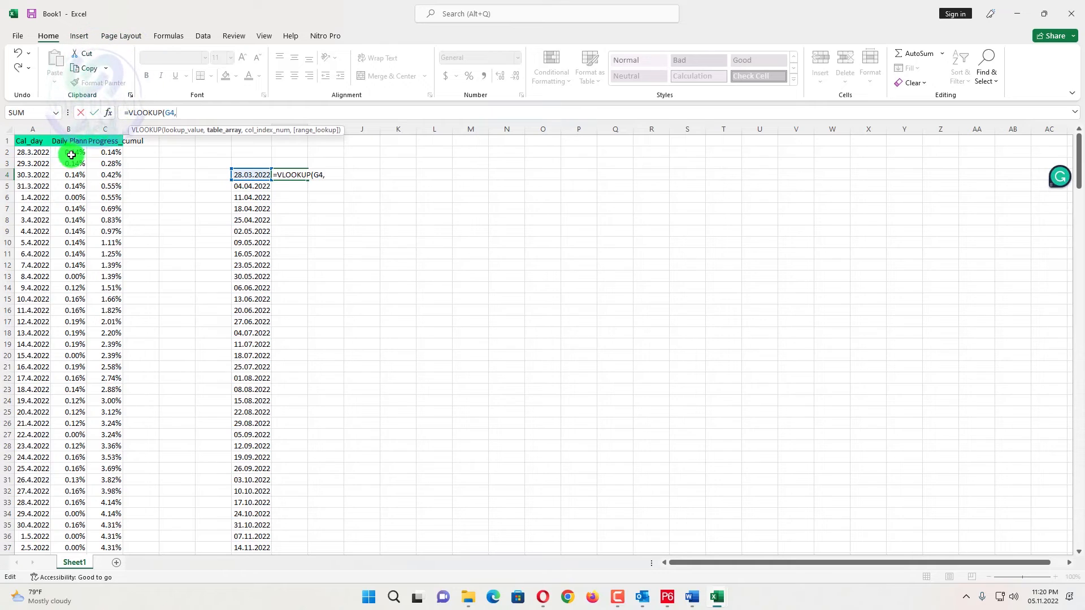
drag(33, 141, 107, 536)
Step: Complete the H4 VLOOKUP with column index 2 and FALSE for an exact match
click(218, 107)
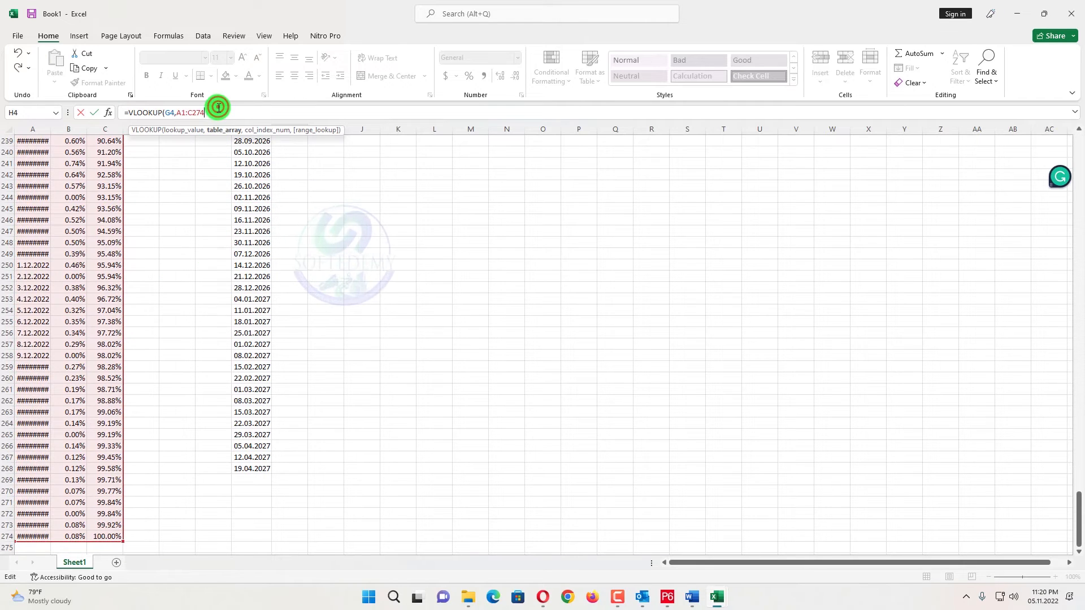
text(,2)
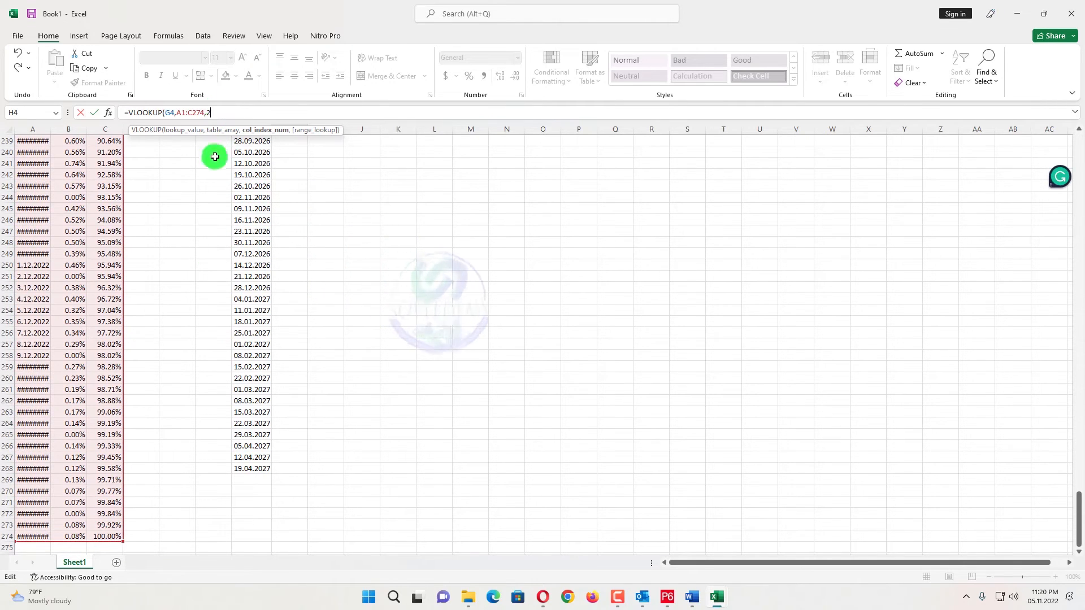
scroll(215, 157, up, 20)
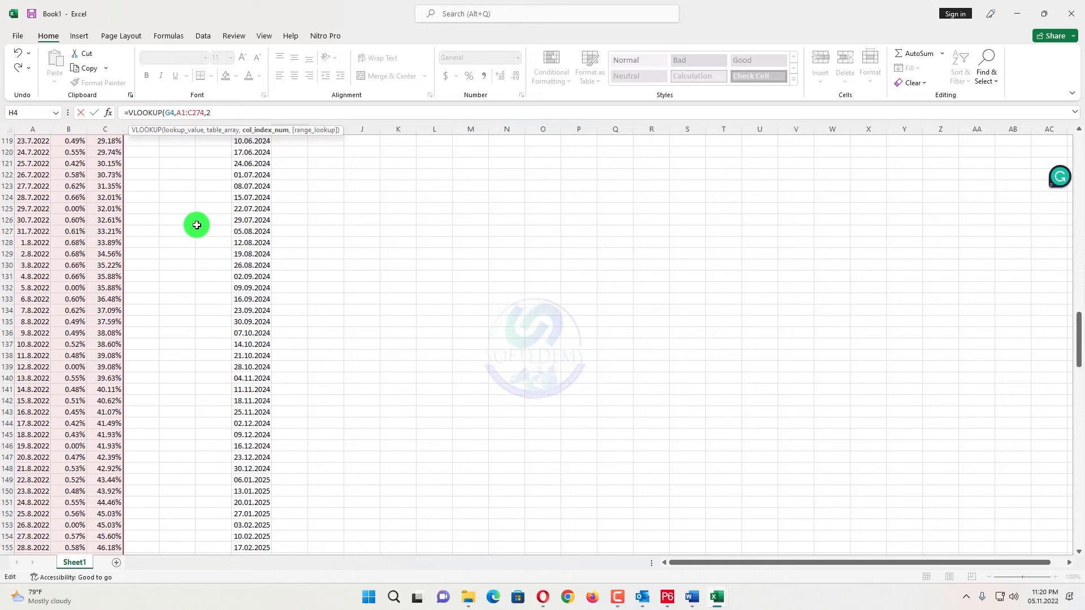
scroll(197, 225, up, 20)
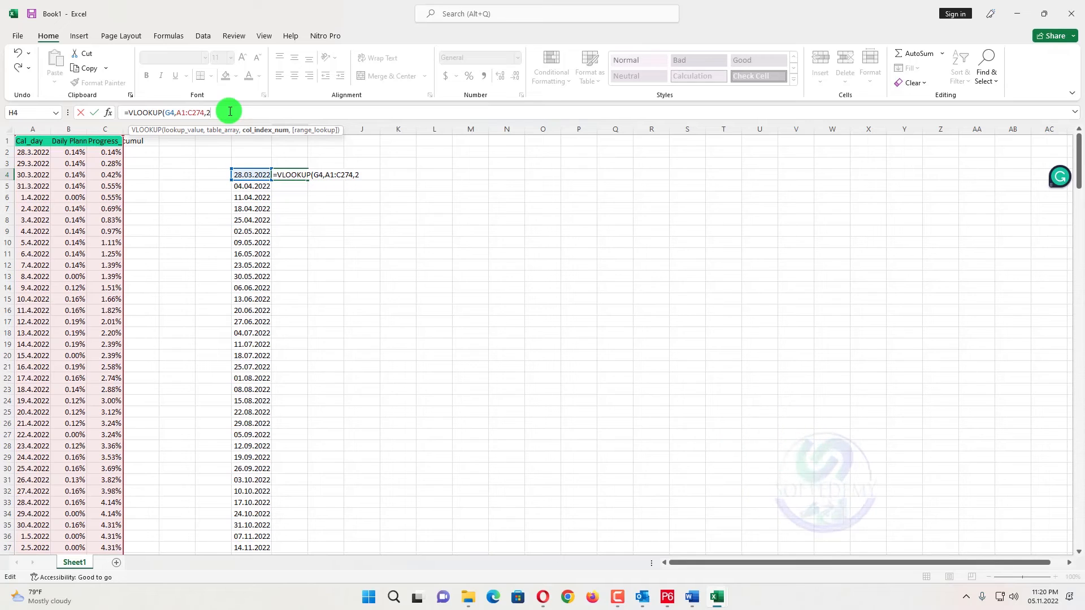
text(,)
click(266, 151)
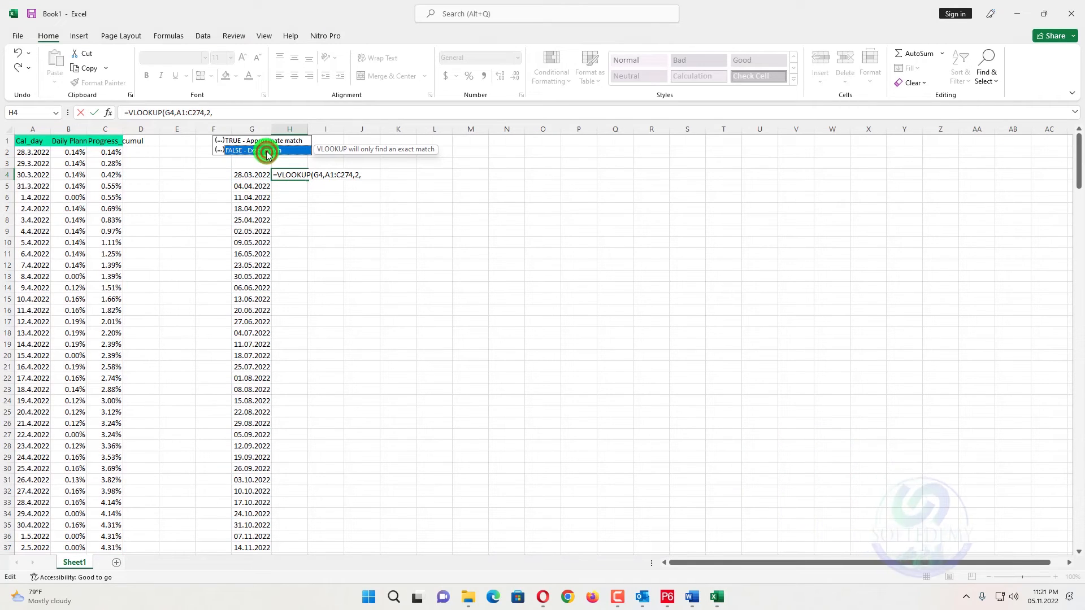
double_click(266, 150)
click(265, 150)
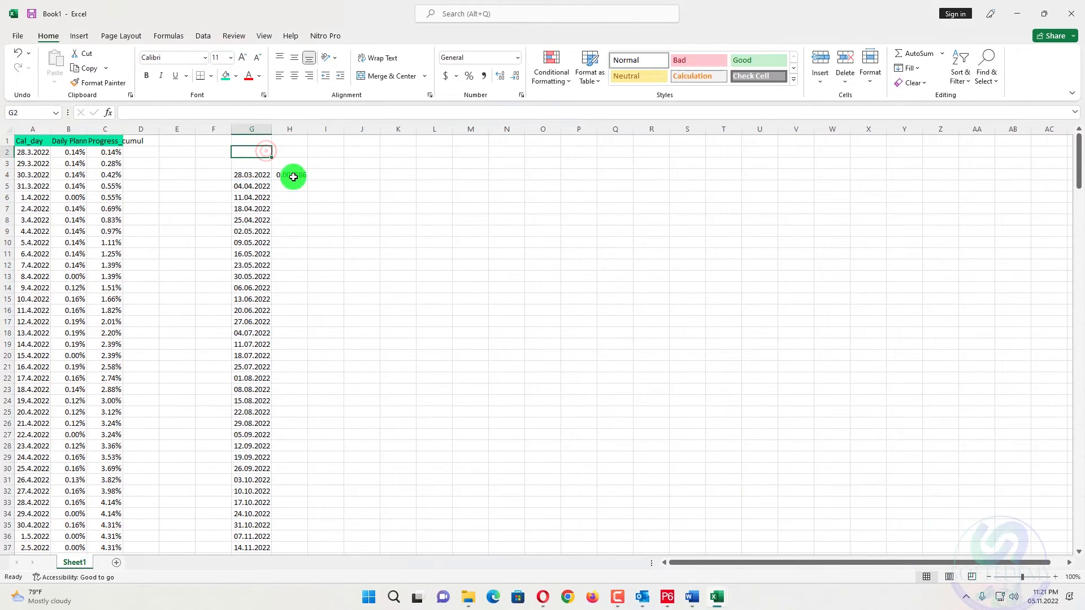
Step: Format H4 as a percentage with two decimals and fill its lookup down column H to row 268
click(467, 75)
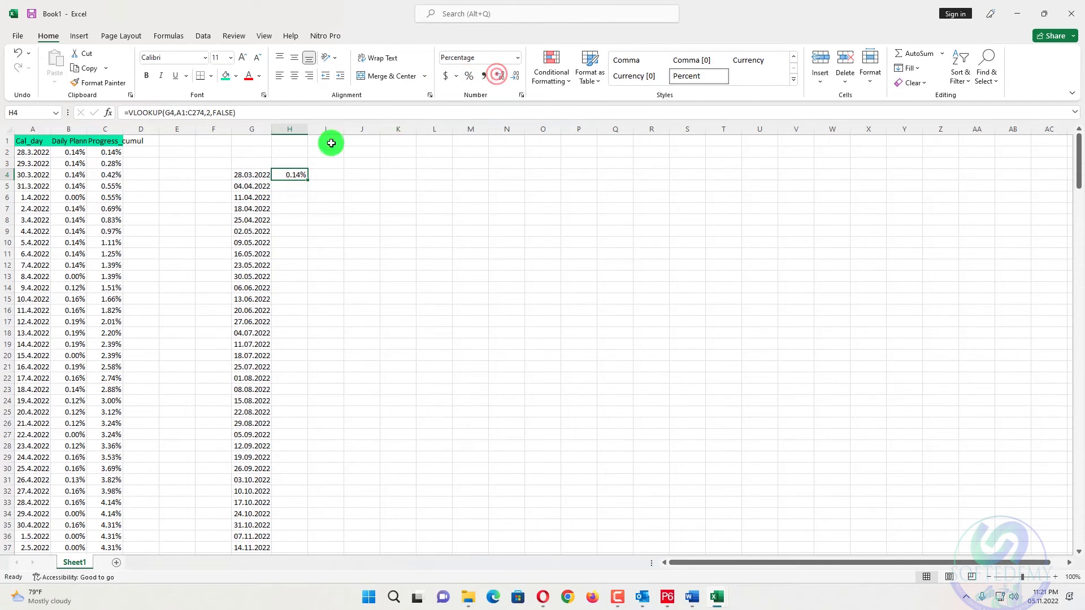
double_click(306, 179)
scroll(338, 270, down, 15)
scroll(339, 269, up, 10)
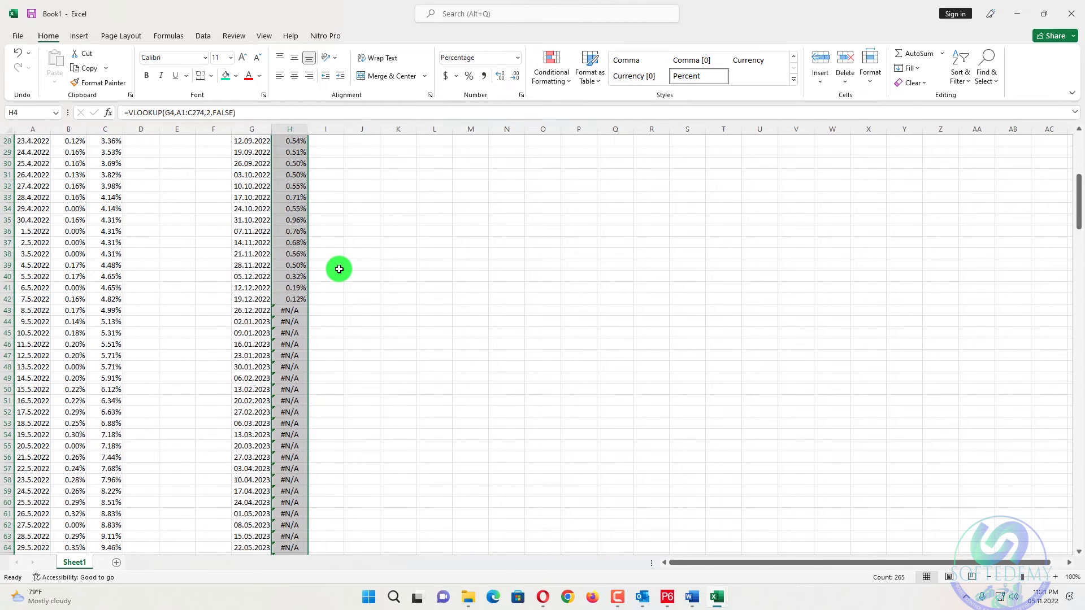
scroll(339, 269, down, 2)
Step: Delete the surplus weekly dates and #N/A lookups in columns G and H from row 43 down
click(376, 320)
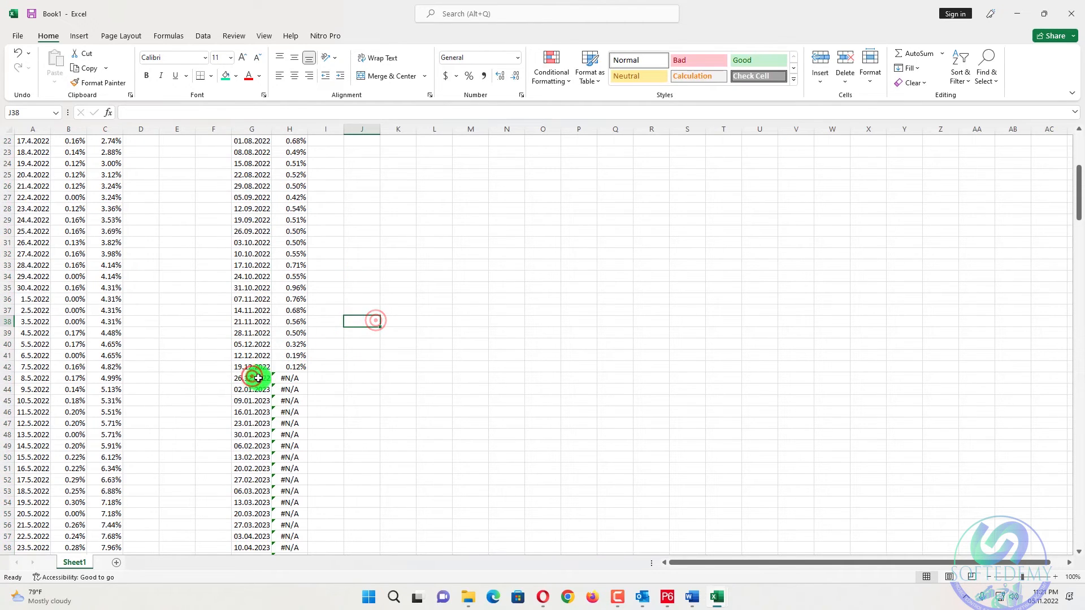
drag(258, 377, 286, 526)
key(Delete)
scroll(310, 498, up, 7)
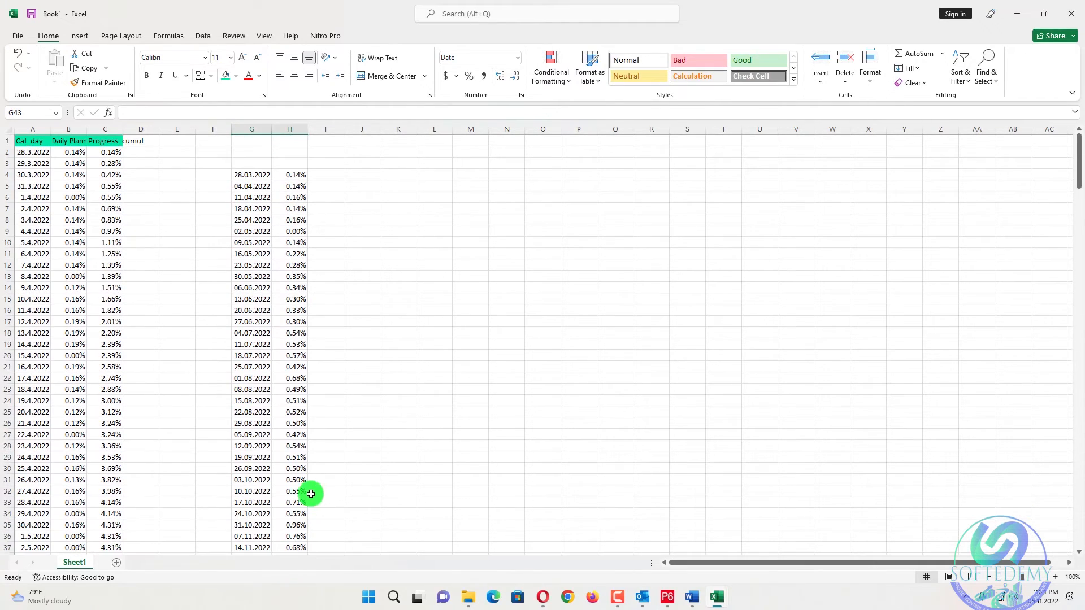
Step: Copy the lookup formula from H4 into cell I4
click(299, 176)
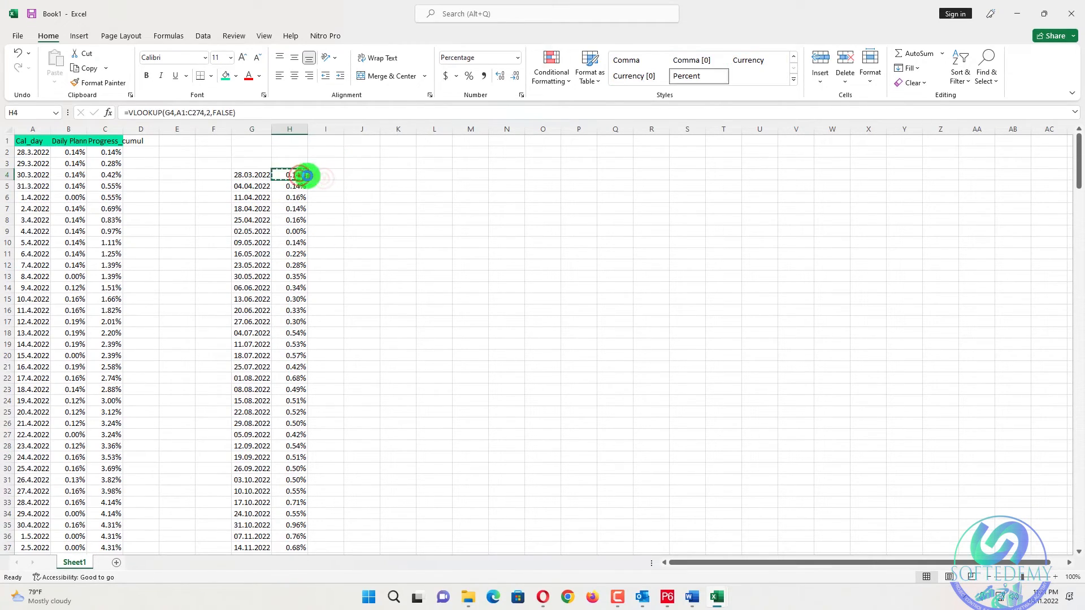
key(ctrl+c)
click(335, 175)
key(Return)
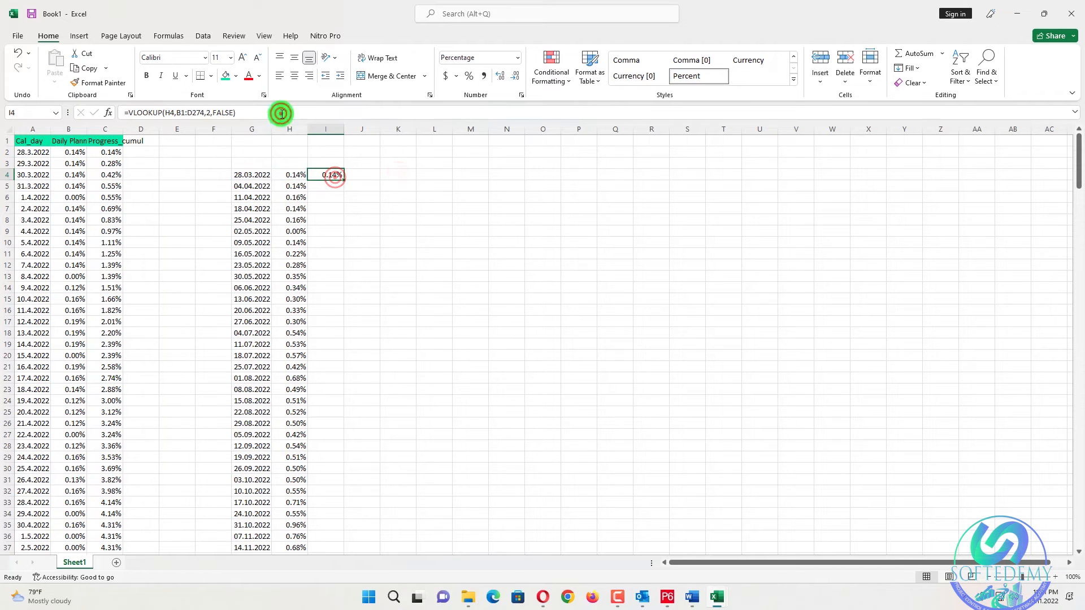
Step: Edit the I4 formula to use G4 as the lookup value and 3 as the column index
click(281, 113)
click(175, 114)
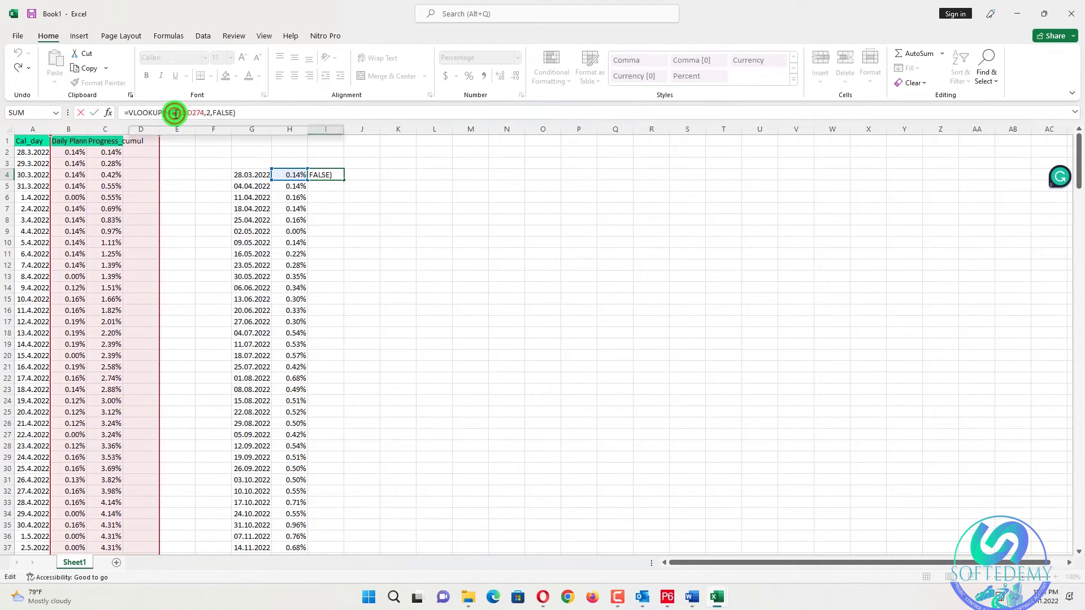
text(H)
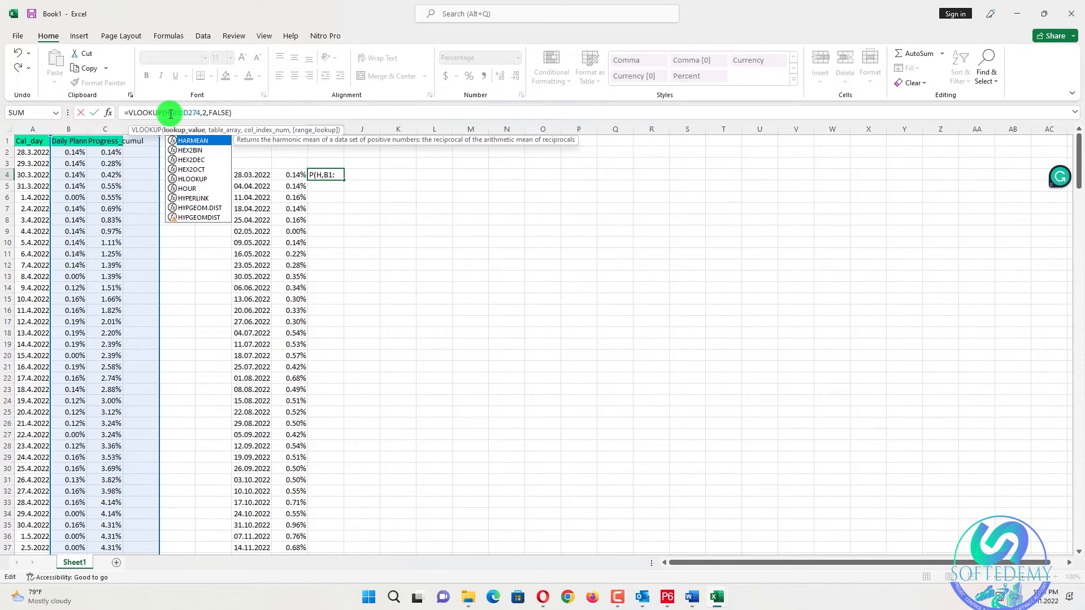
key(BackSpace)
click(242, 173)
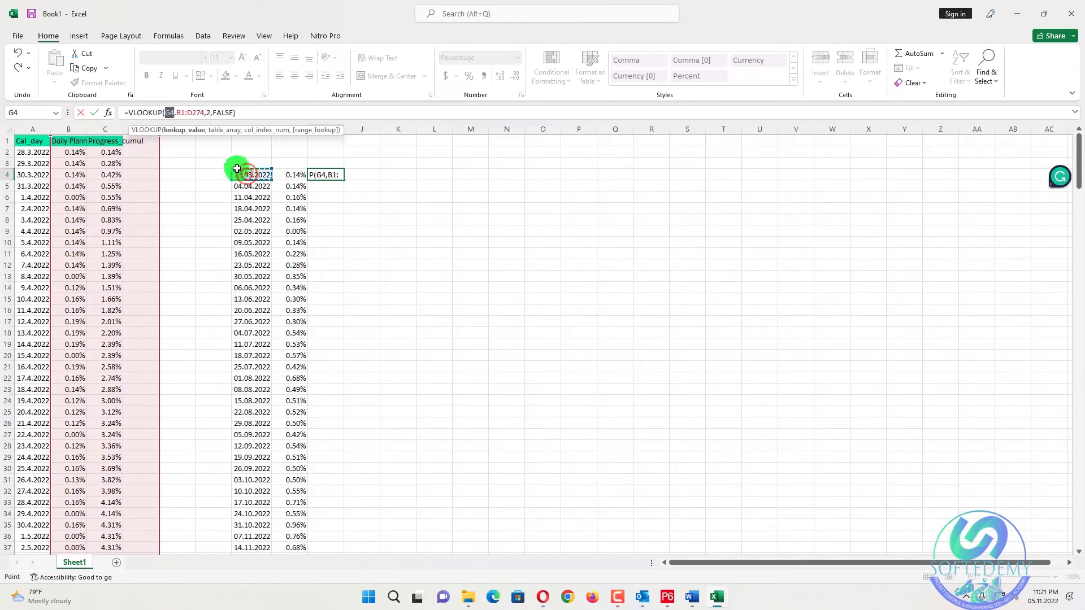
click(211, 112)
key(BackSpace)
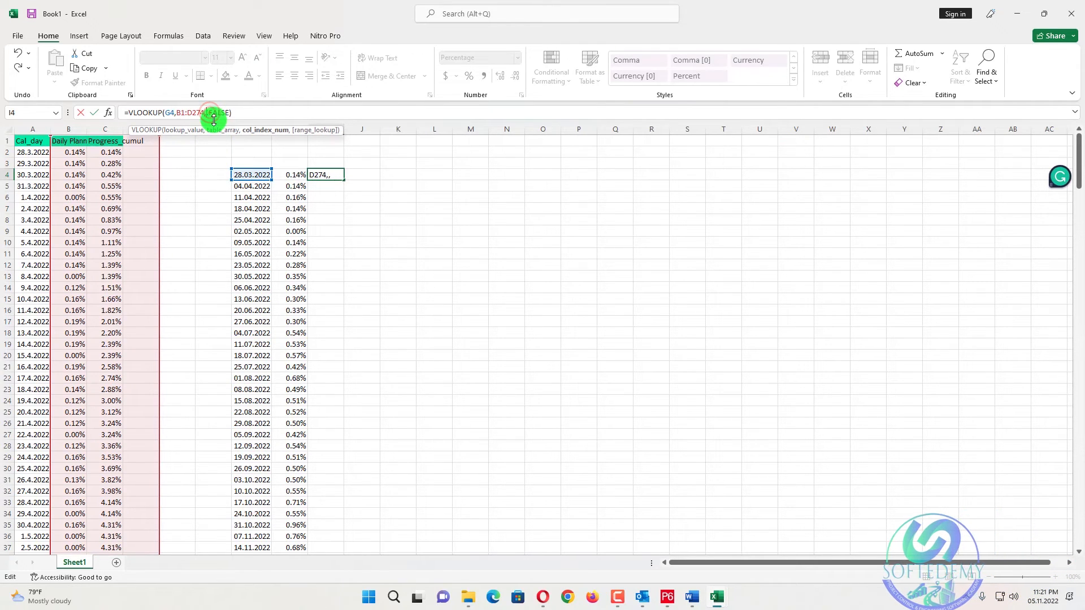
text(3)
key(Return)
drag(383, 209, 375, 208)
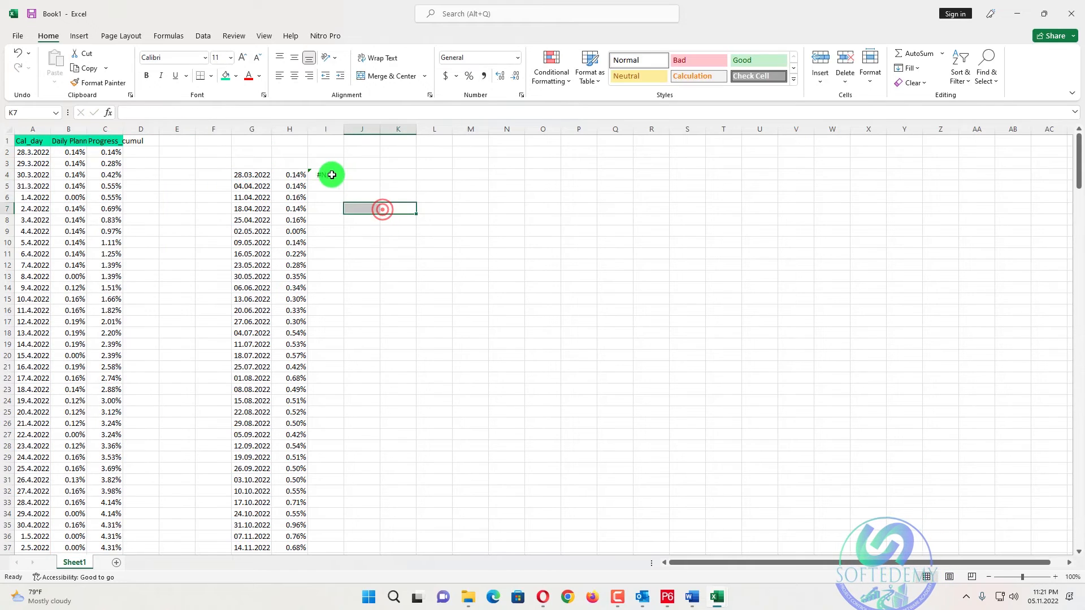
Step: Extend the table array in the I4 lookup to A1:D274 so that it includes the date column
click(332, 175)
click(223, 109)
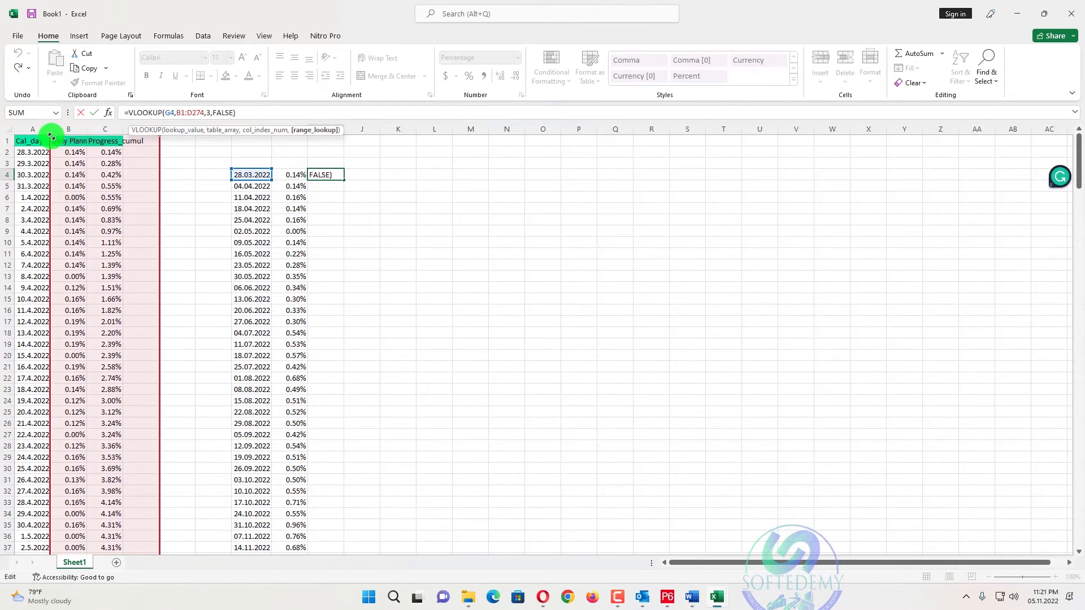
drag(52, 136, 25, 138)
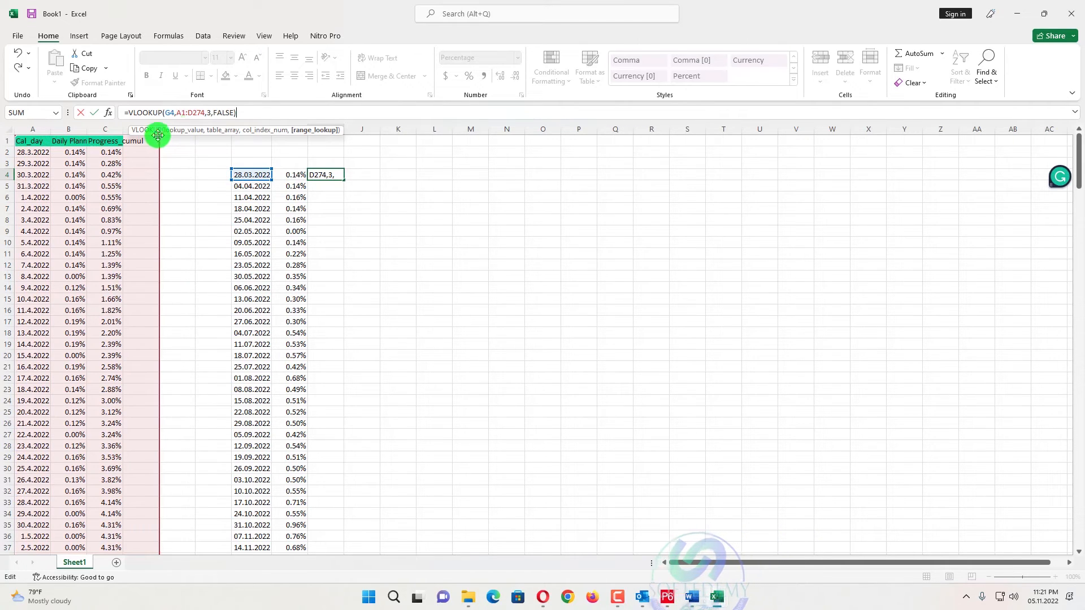
key(Return)
click(376, 174)
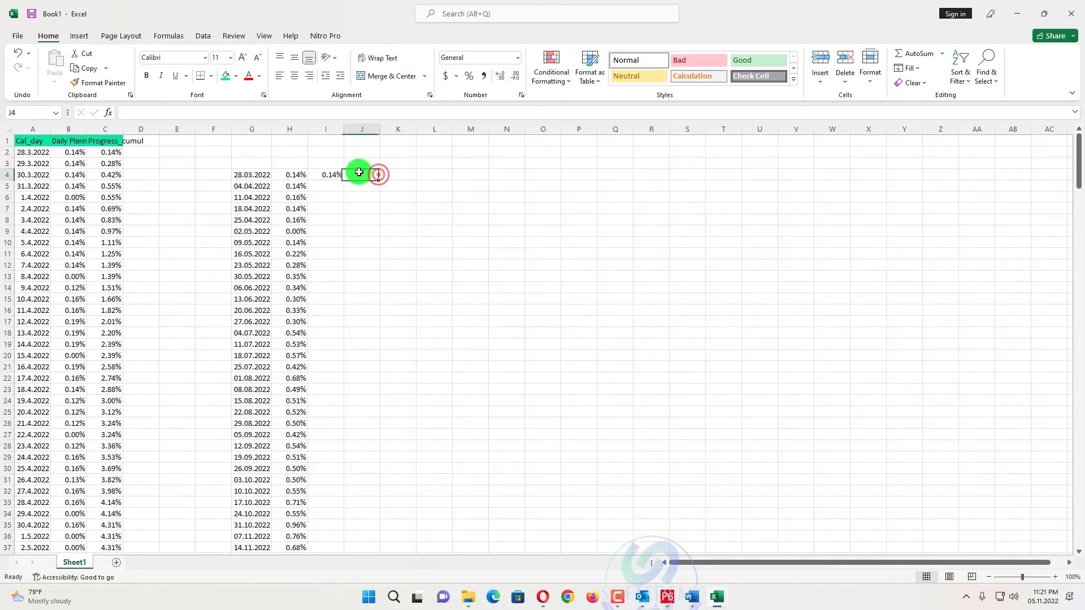
Step: Apply the format of H4 to I4 and fill the cumulative progress lookup down column I to row 42
click(291, 174)
click(104, 85)
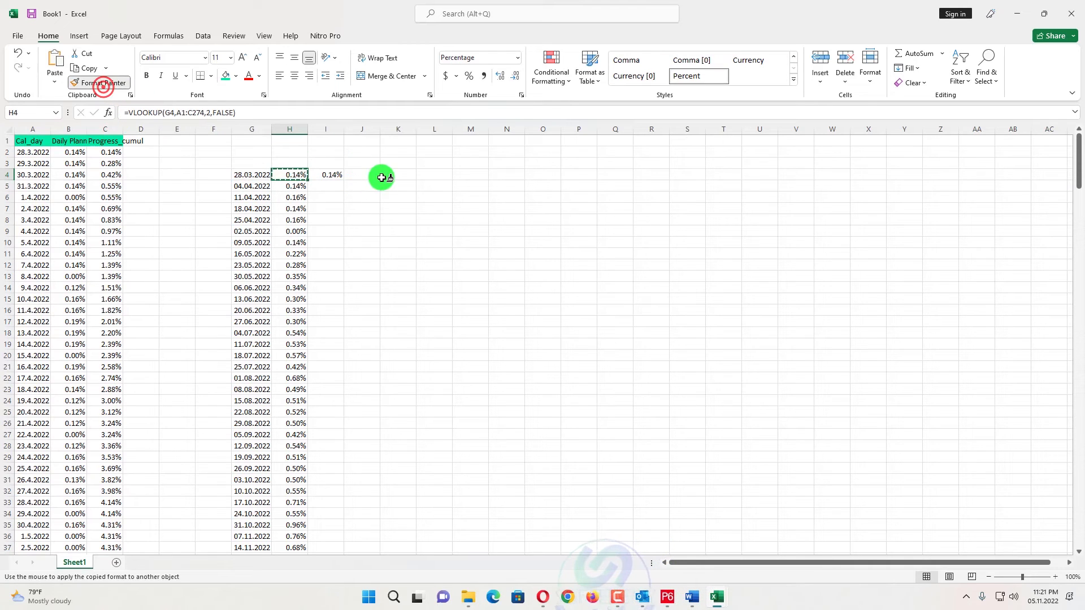
click(333, 175)
click(376, 182)
click(333, 175)
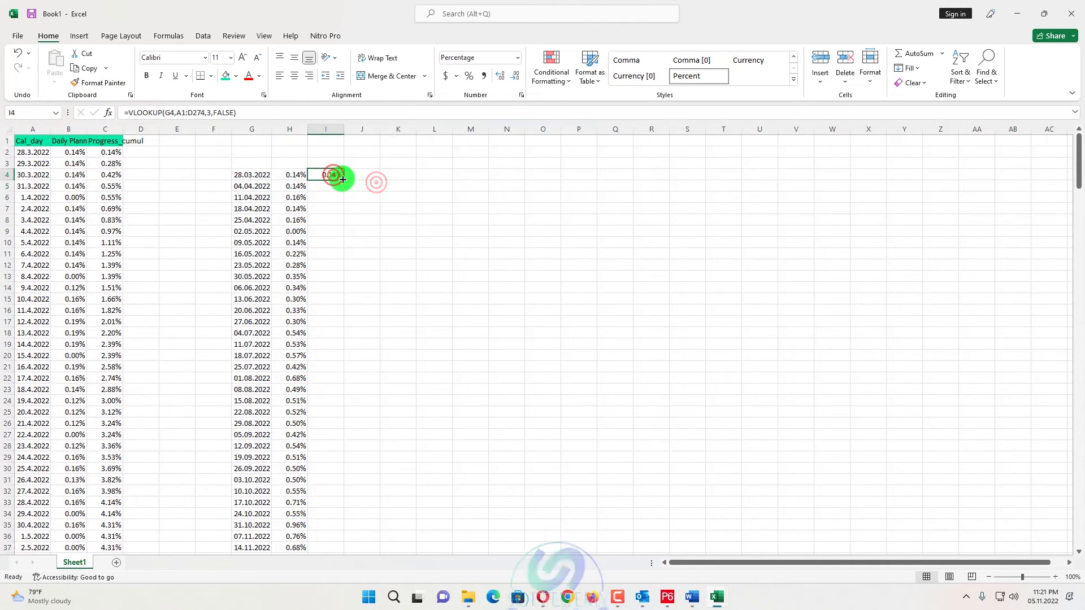
double_click(343, 179)
scroll(373, 226, down, 6)
scroll(381, 246, up, 6)
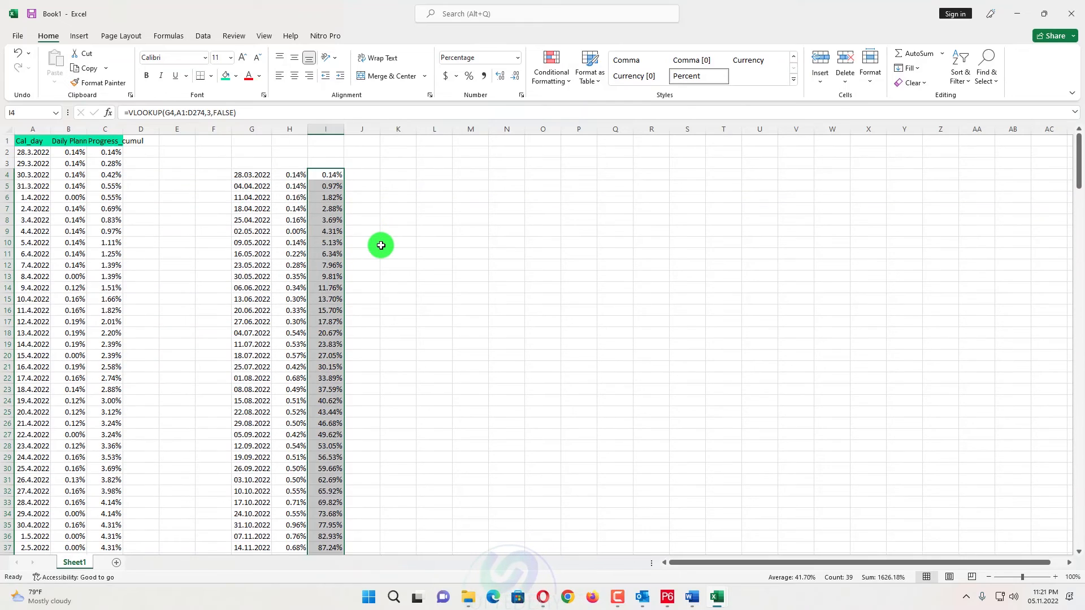
click(381, 246)
Step: Copy the final daily record A274:C274 and paste it directly below the last weekly row in columns G to I
scroll(381, 245, down, 20)
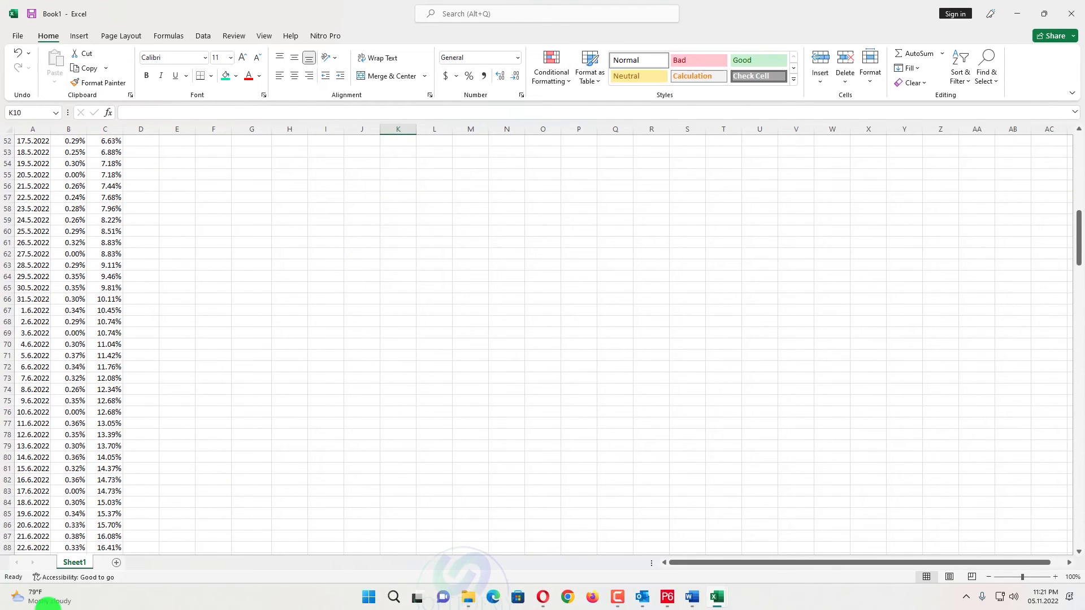
scroll(121, 488, down, 20)
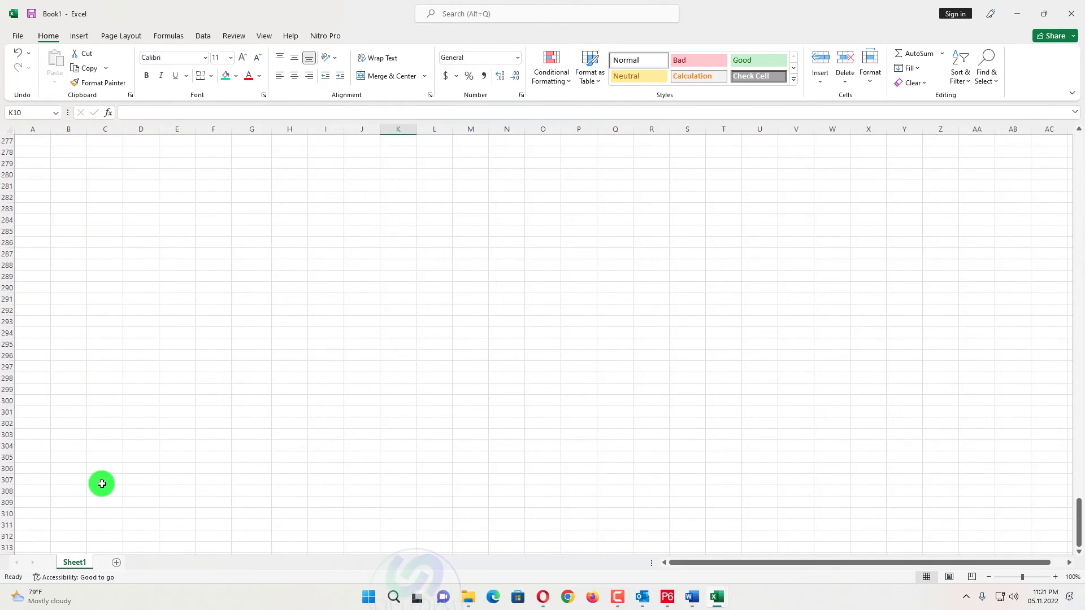
scroll(23, 299, up, 6)
drag(32, 307, 104, 310)
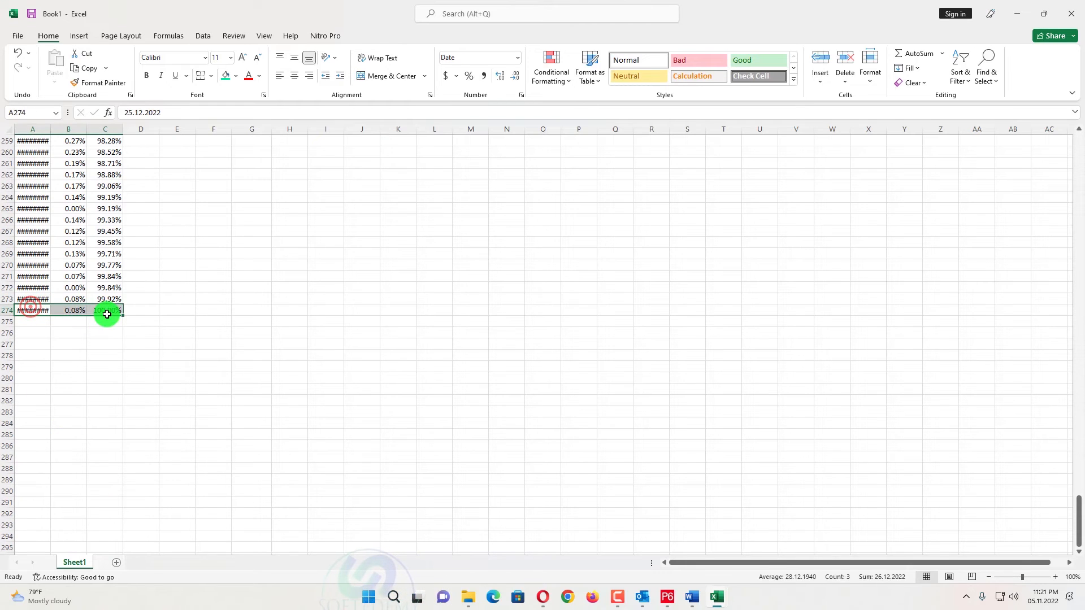
key(ctrl+c)
scroll(218, 327, up, 20)
scroll(239, 337, up, 20)
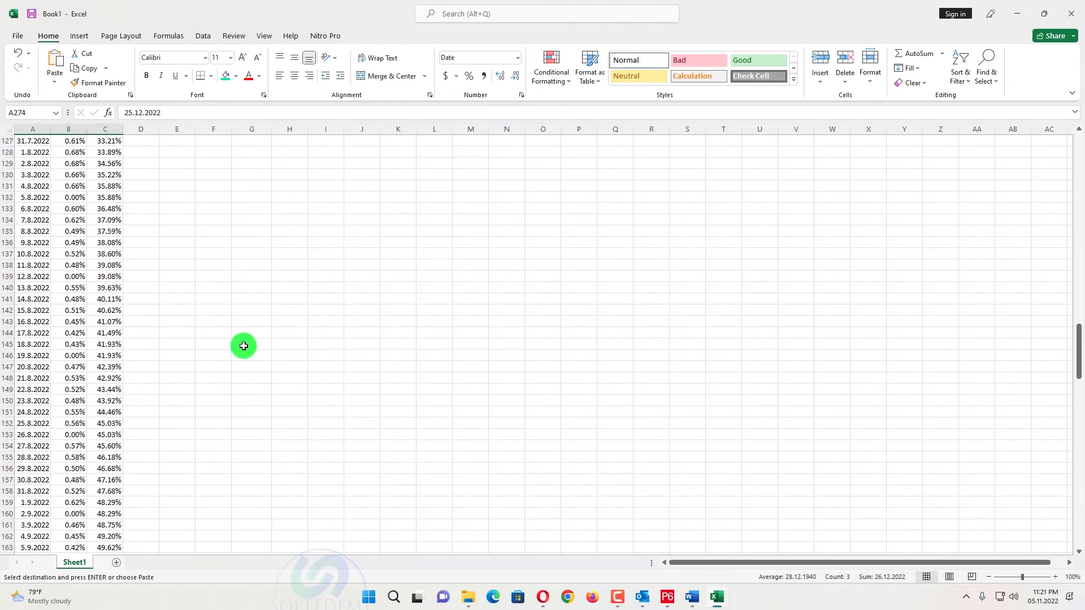
scroll(245, 356, down, 5)
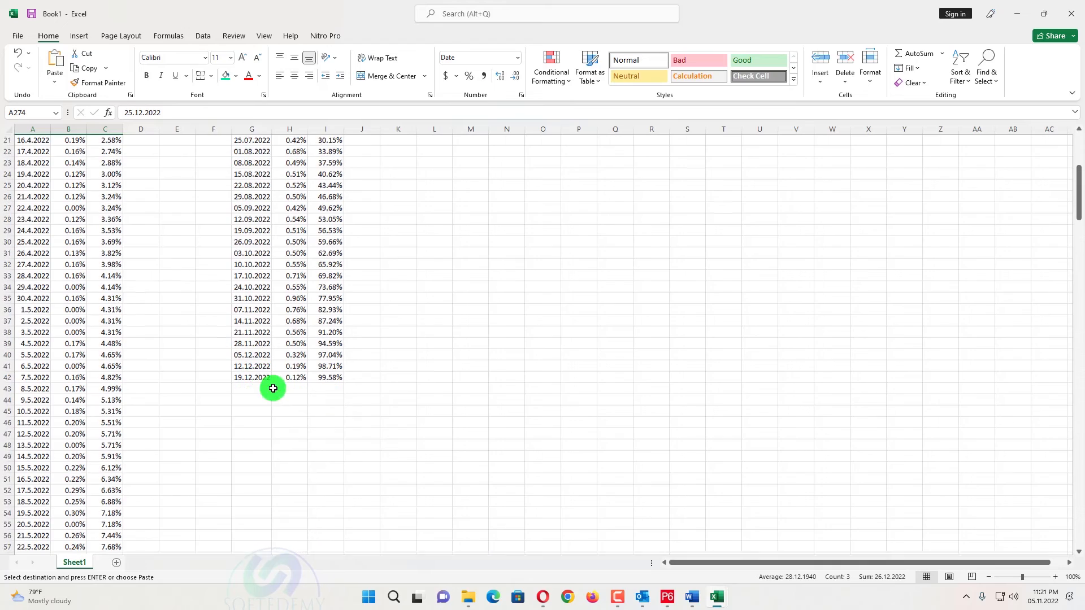
click(251, 378)
key(Return)
click(448, 309)
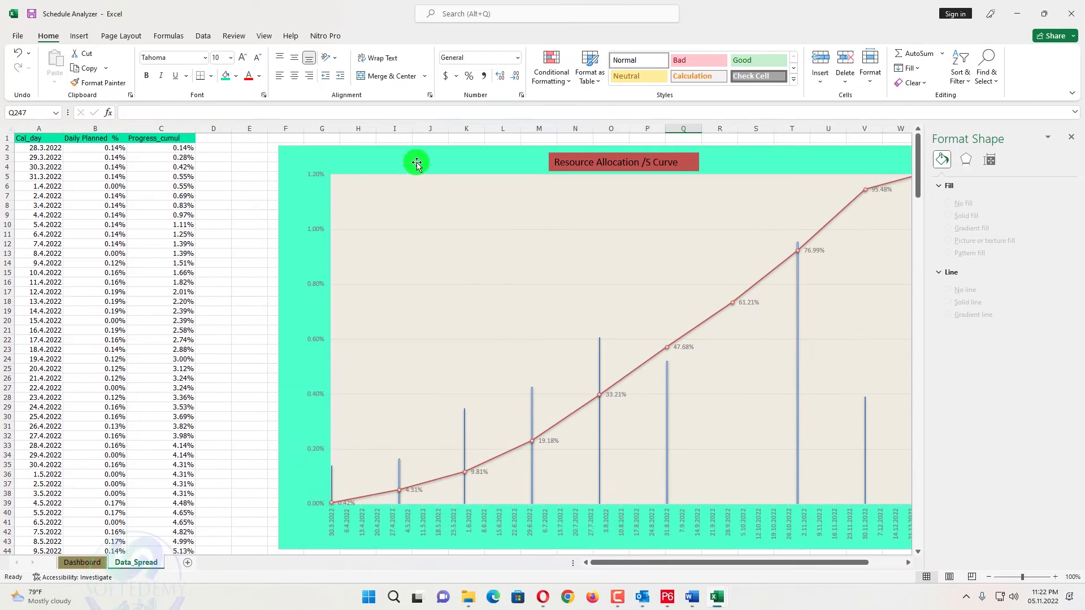
Step: Copy the S curve chart from the Data_Spread sheet of Schedule Analyzer and paste it into Book1 at L2 beside the weekly table
click(416, 163)
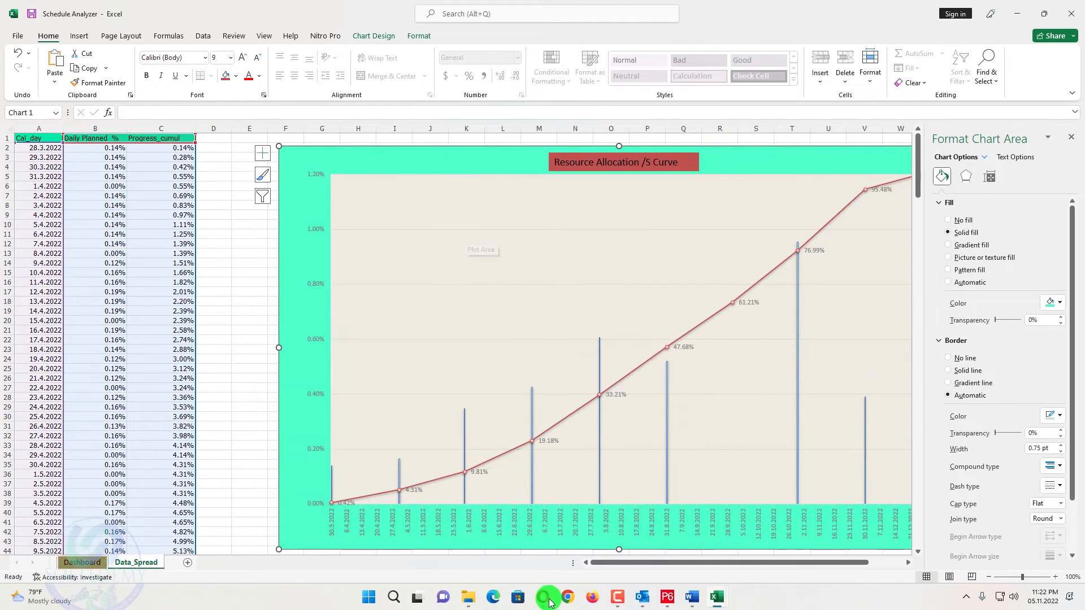
click(719, 595)
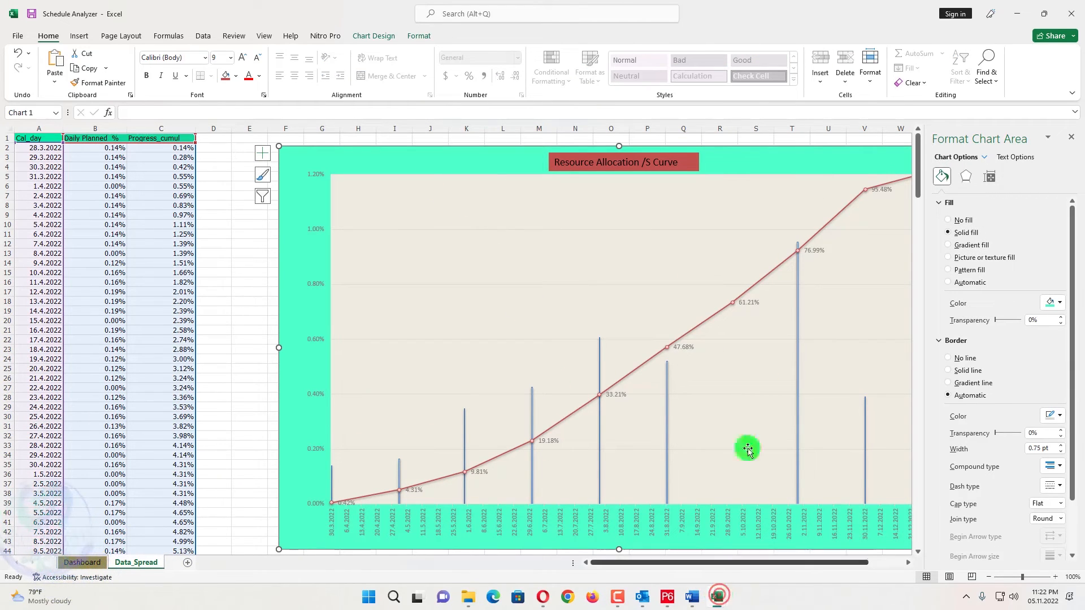
click(1016, 17)
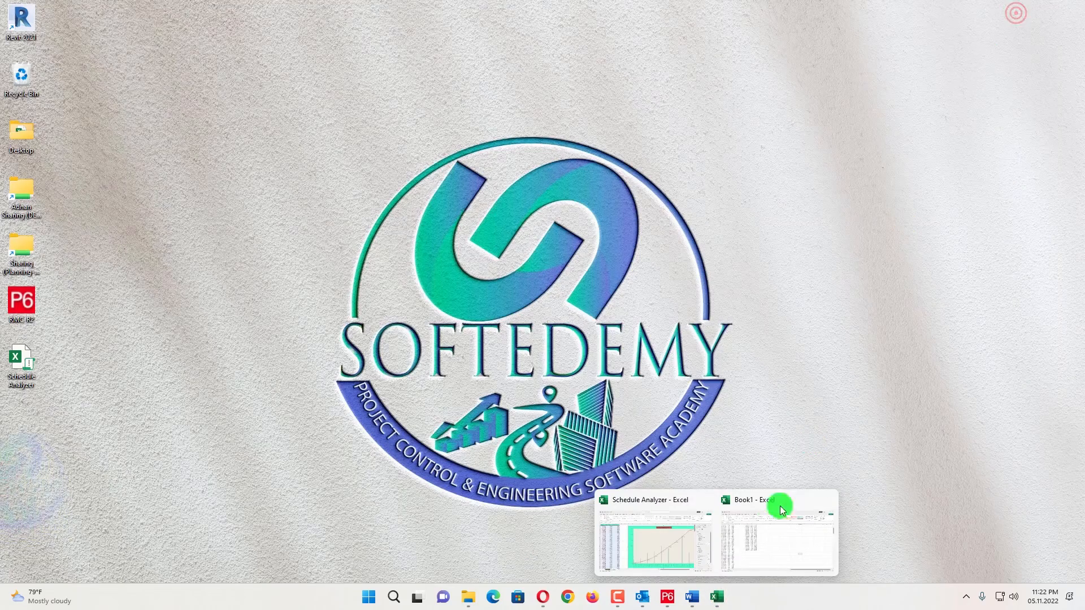
click(765, 547)
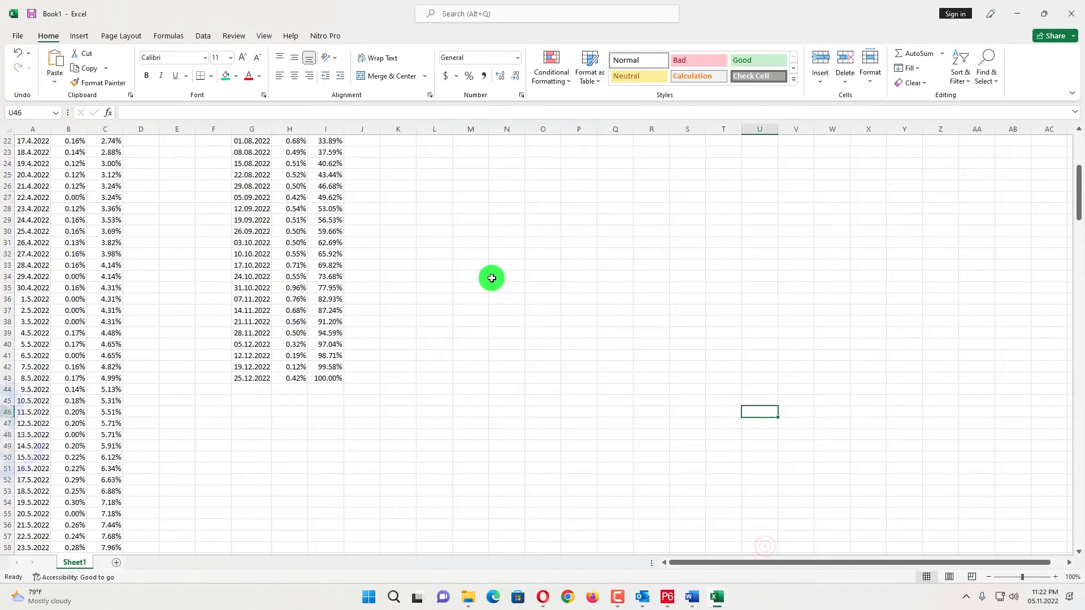
click(436, 155)
key(ctrl+v)
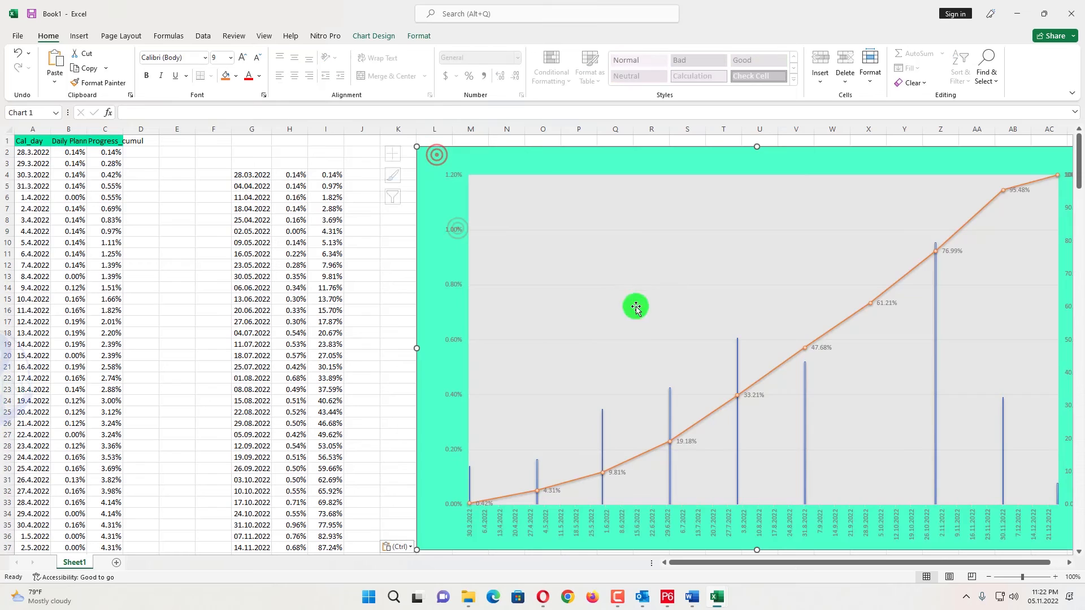
Step: Change the pasted chart's data range to the weekly records in Sheet1 G4:I43
right_click(556, 218)
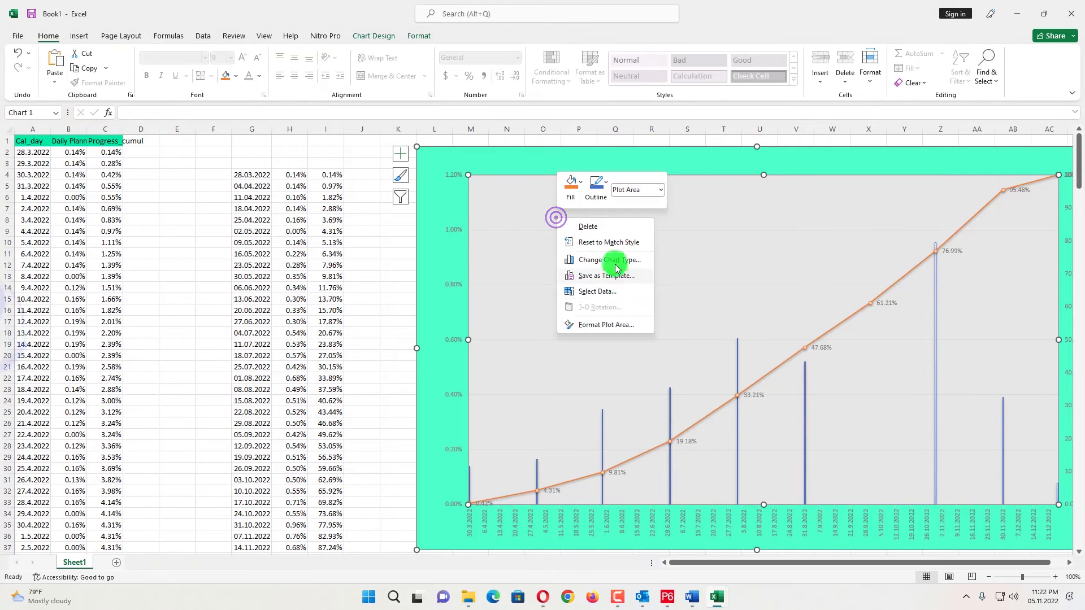
click(609, 292)
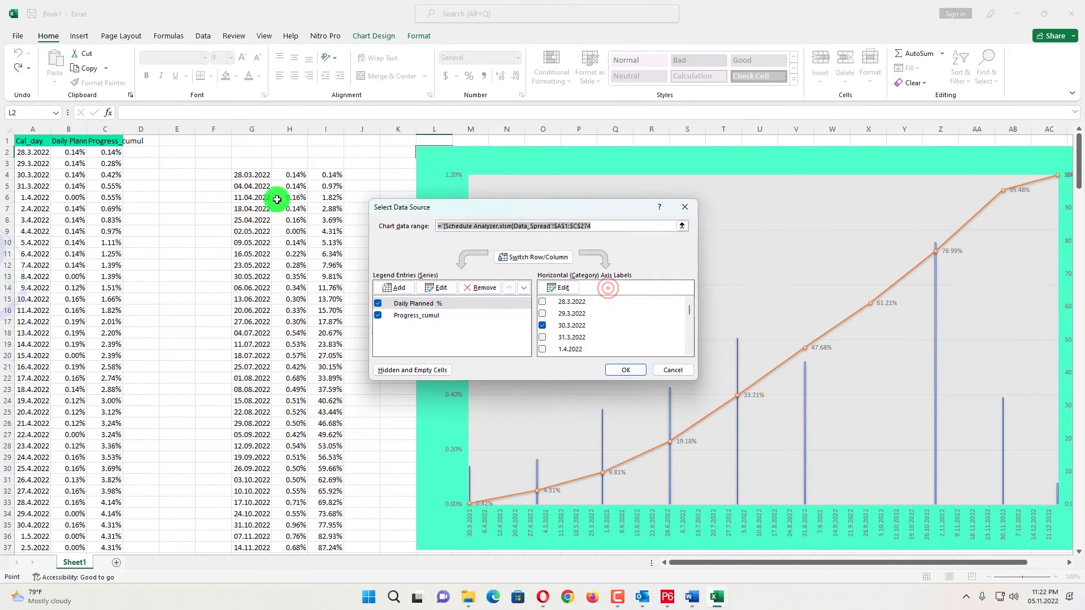
drag(254, 174, 323, 536)
scroll(302, 423, up, 3)
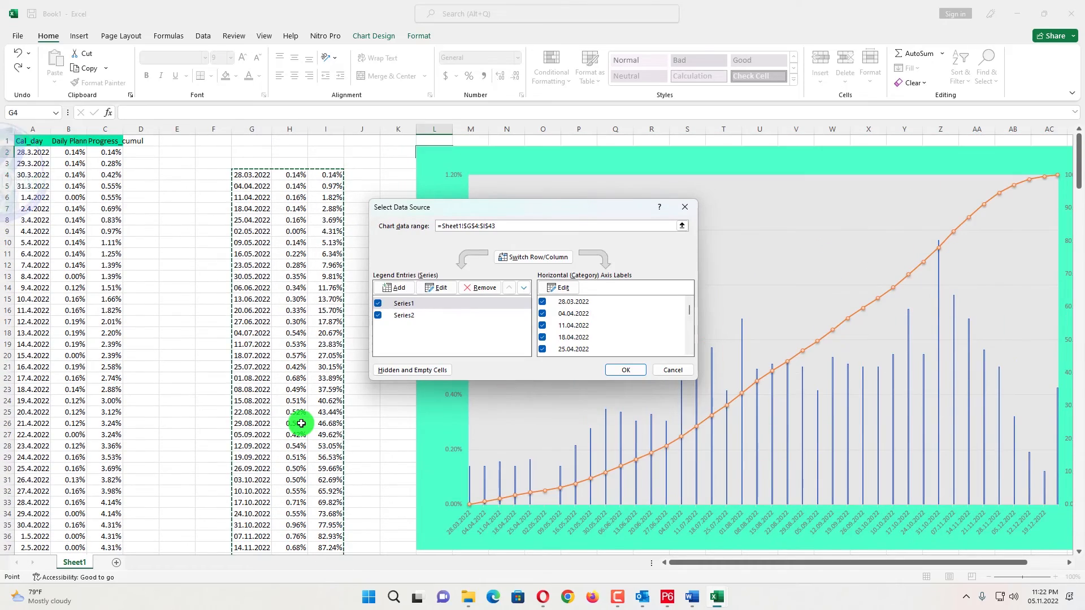
click(635, 371)
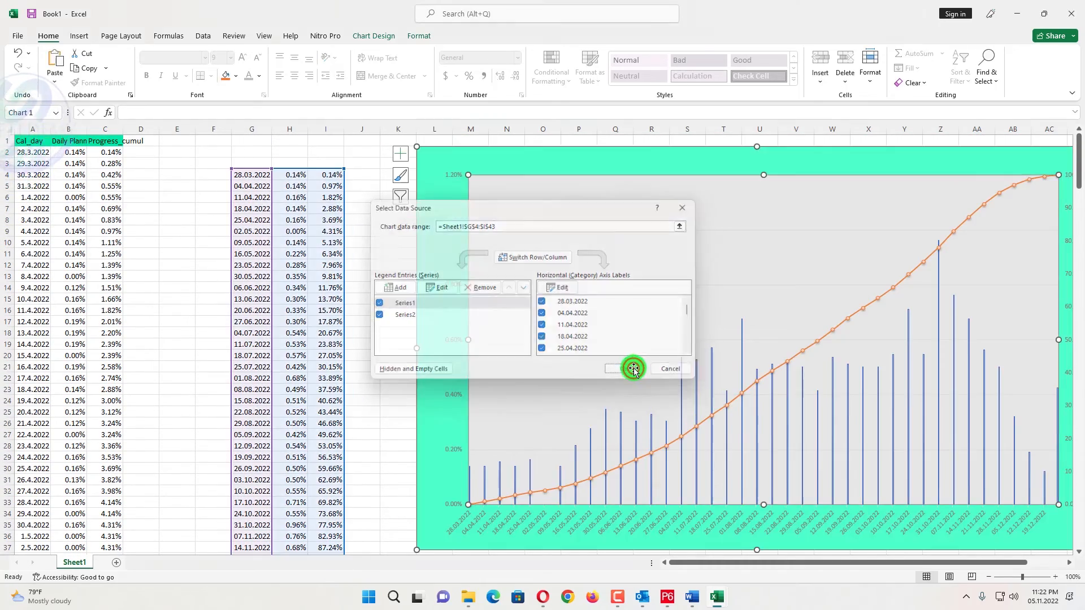
Step: Copy the column headings in A1:C1 and paste them above the weekly table in G3:I3
drag(26, 138, 97, 140)
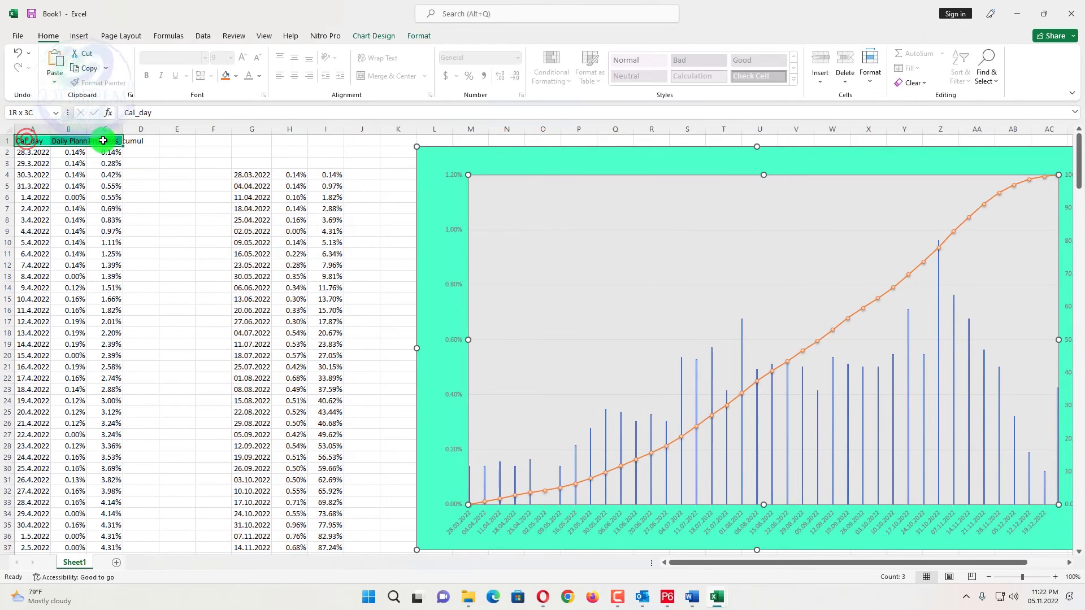
key(ctrl+c)
click(242, 166)
key(Return)
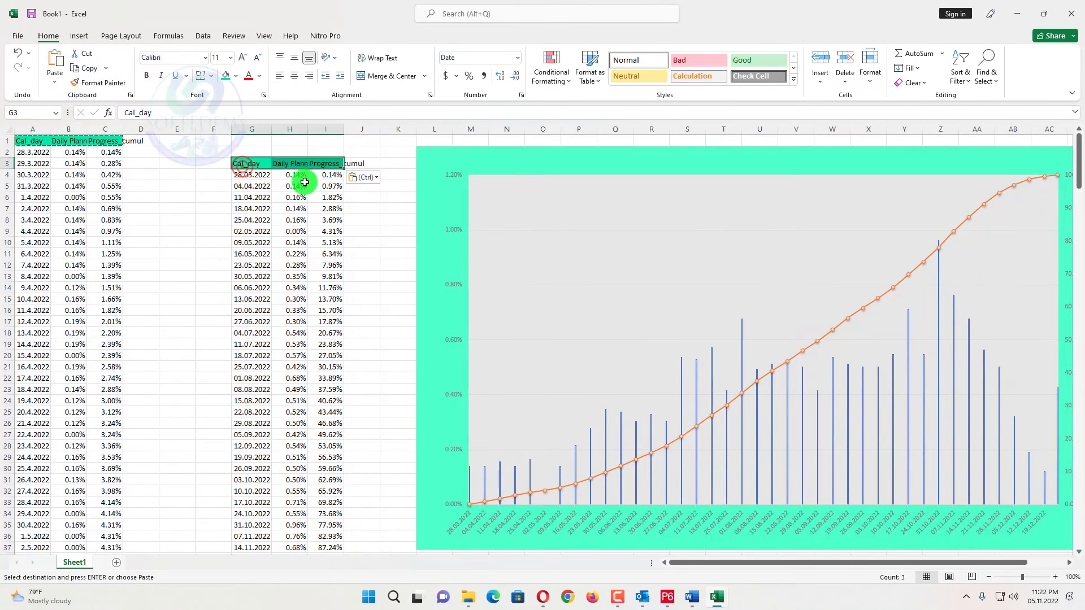
click(336, 208)
Step: Set the chart's data range to Sheet1 G3:I43 so that the headings name the series
right_click(656, 205)
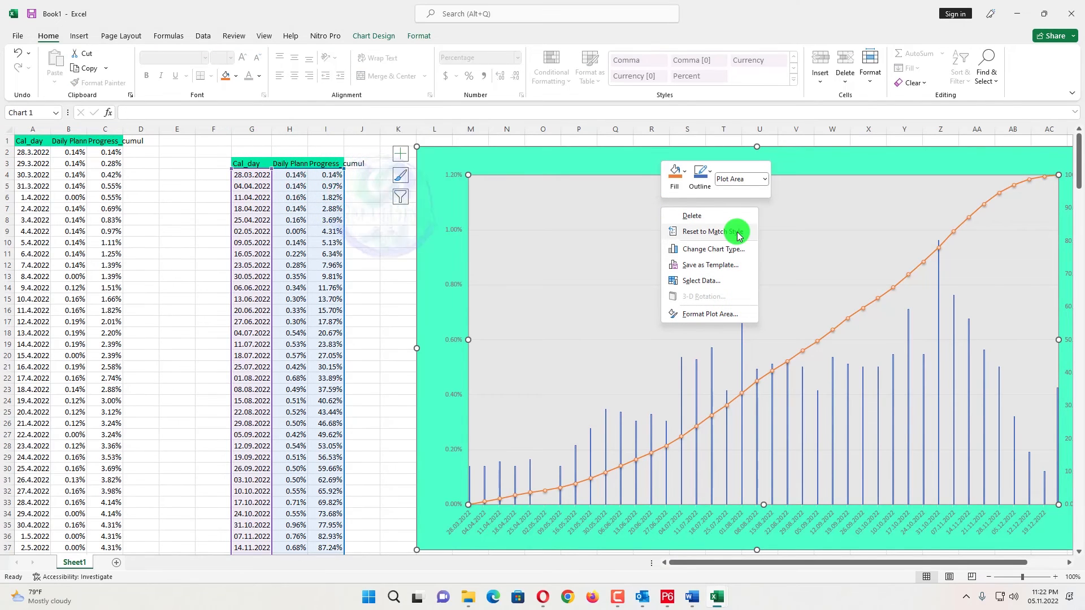
click(729, 282)
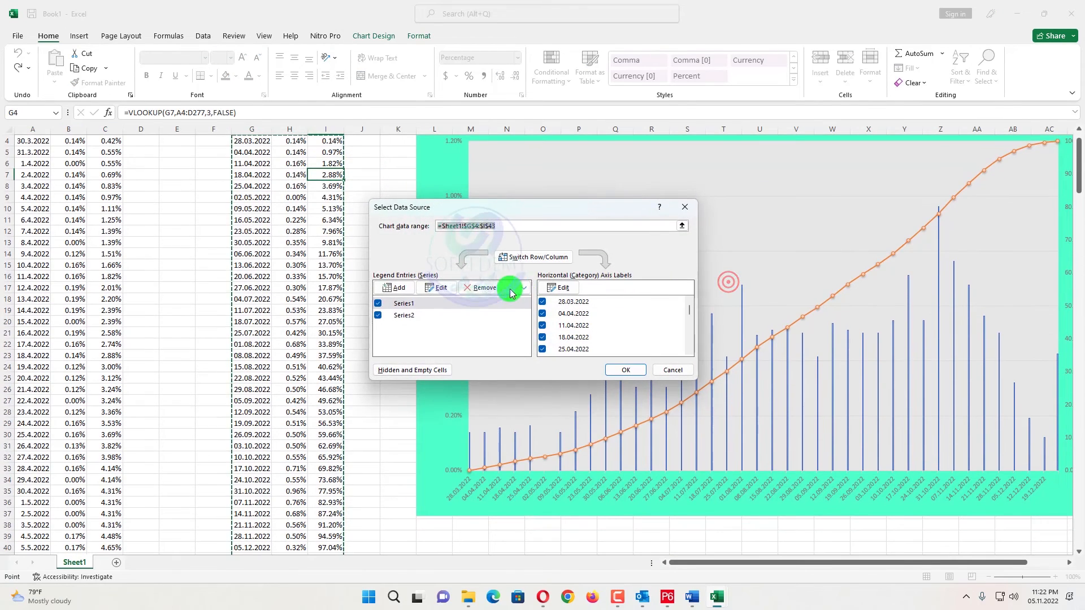
click(682, 225)
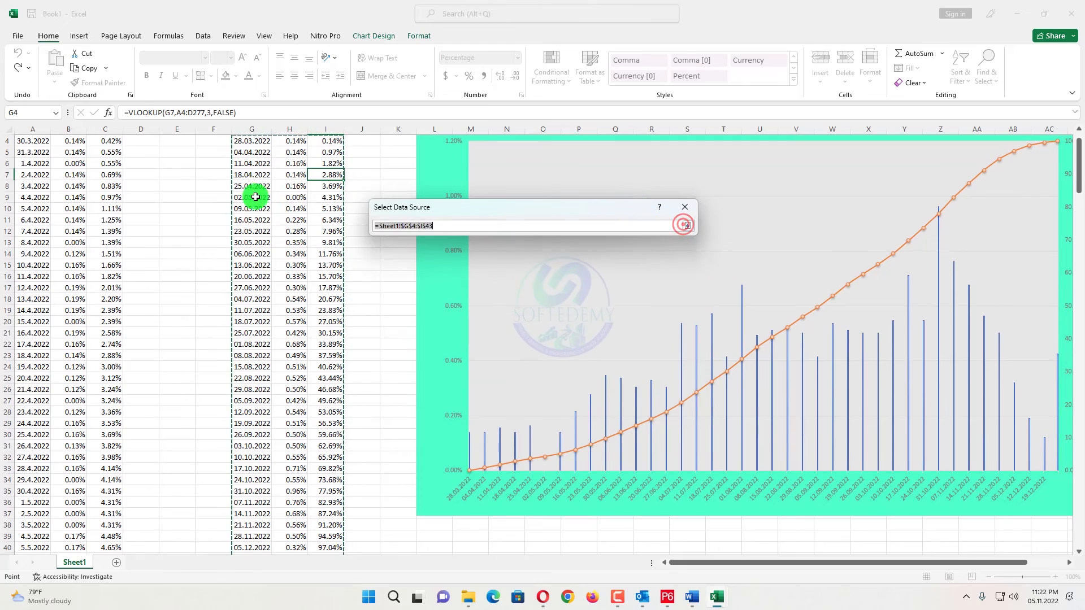
scroll(254, 194, up, 1)
drag(249, 166, 315, 548)
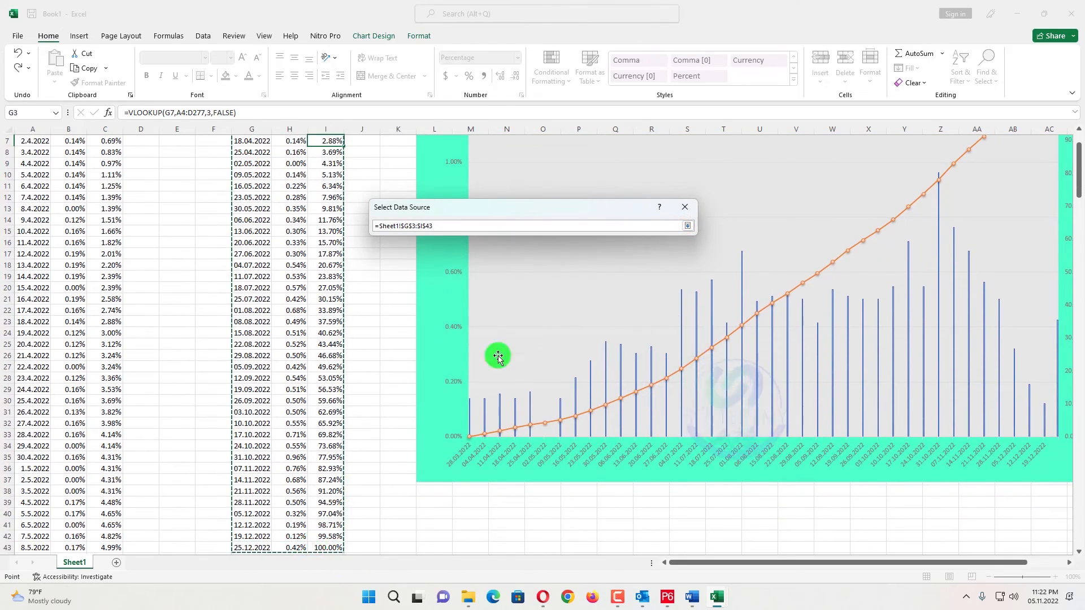
click(684, 226)
click(626, 369)
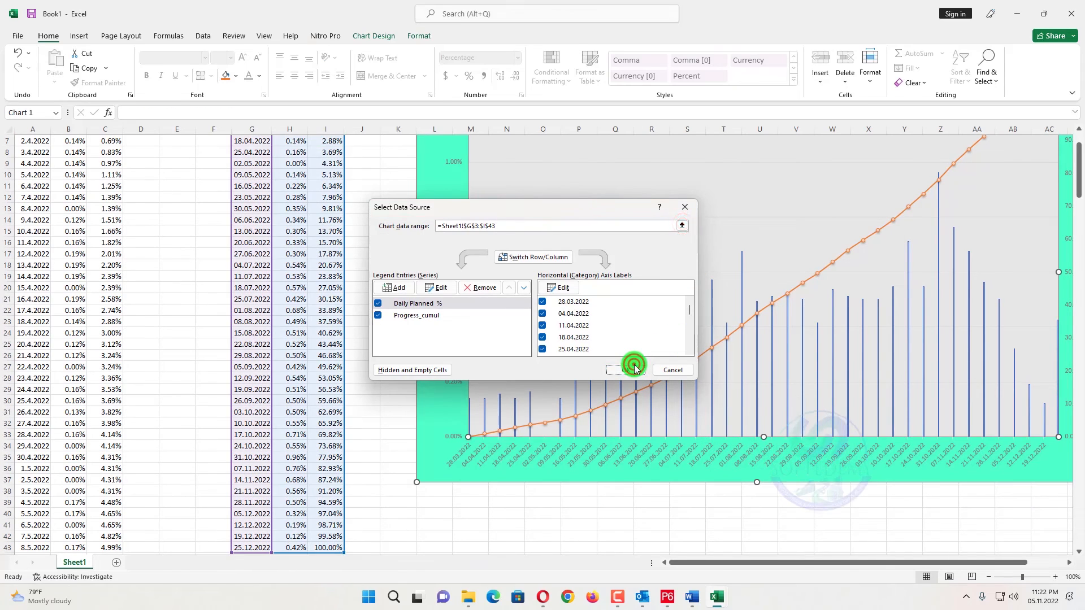
Step: Add data labels to the Progress_cumul line of the weekly S curve chart
drag(756, 567, 793, 564)
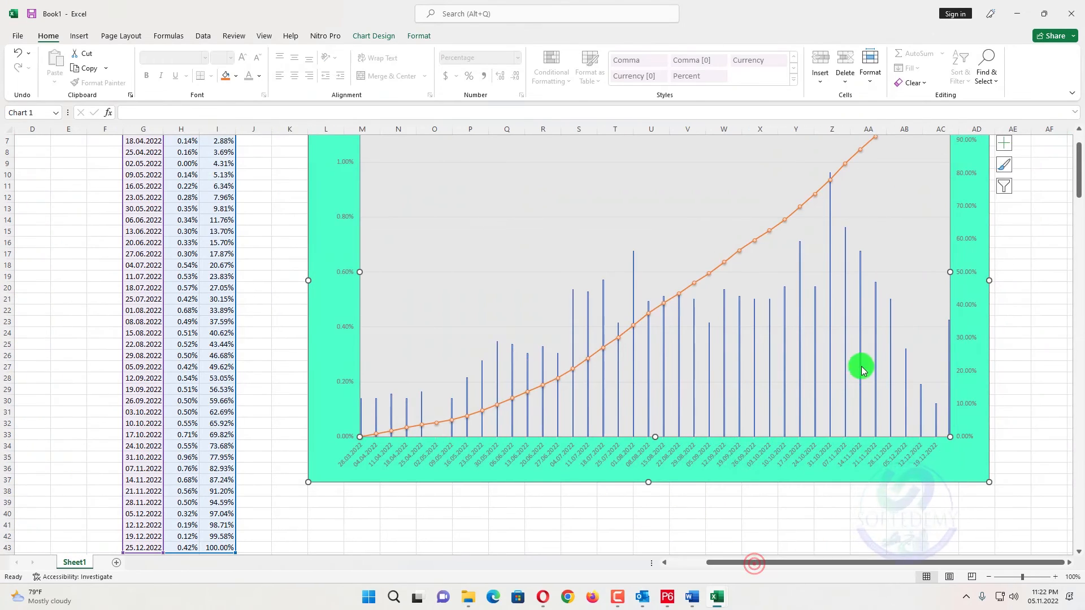
scroll(861, 367, up, 2)
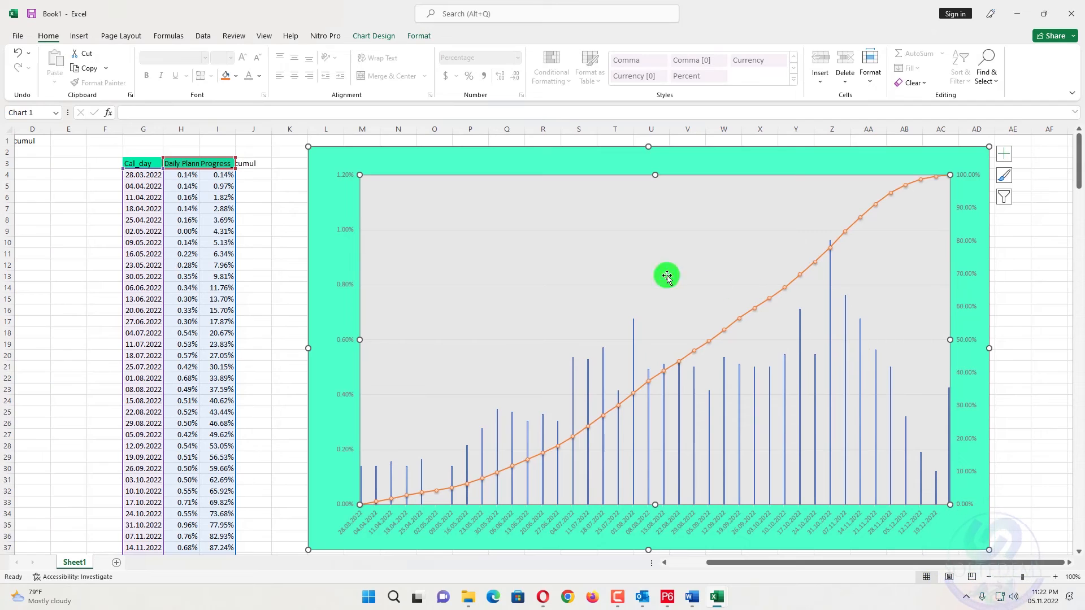
right_click(649, 382)
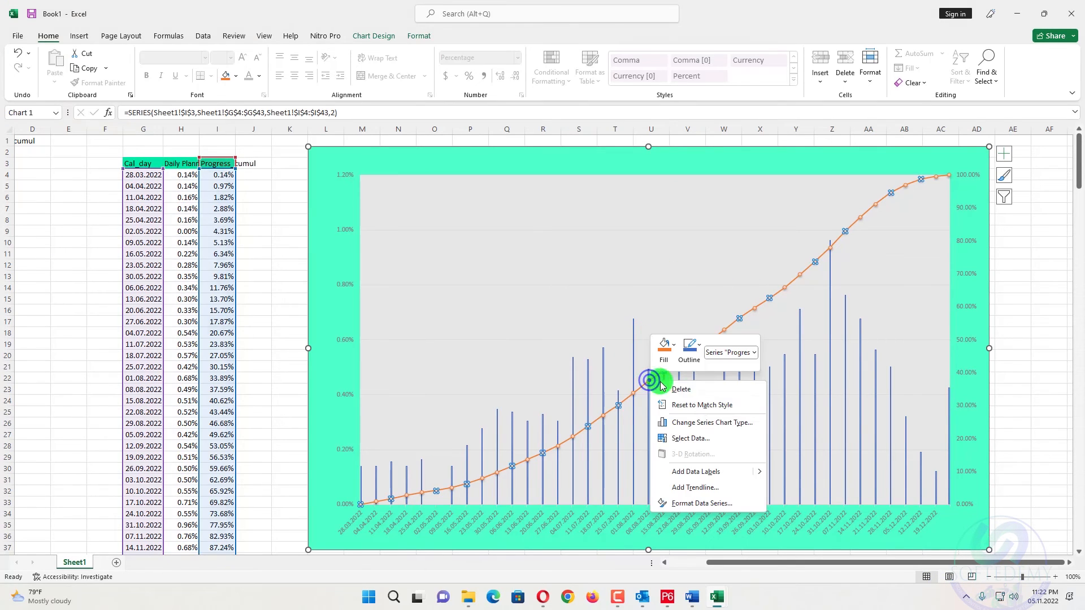
click(731, 472)
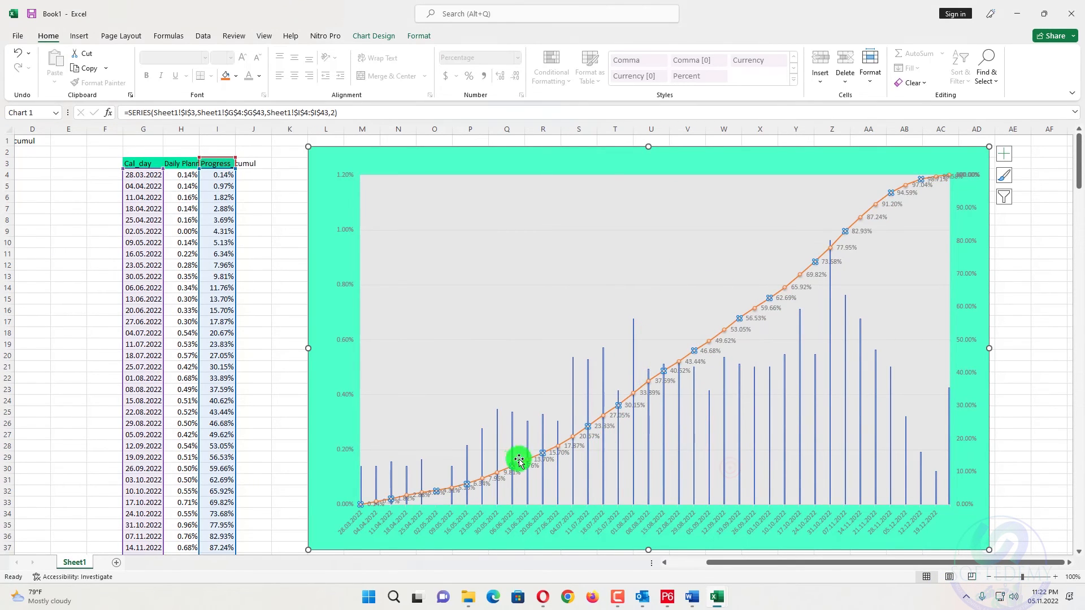
click(805, 286)
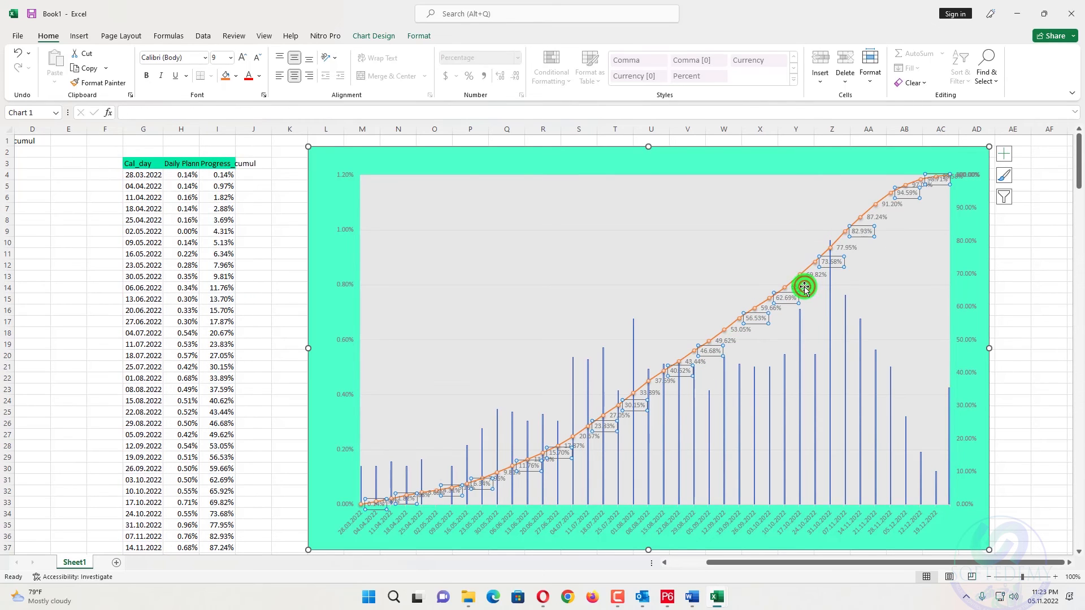
click(794, 284)
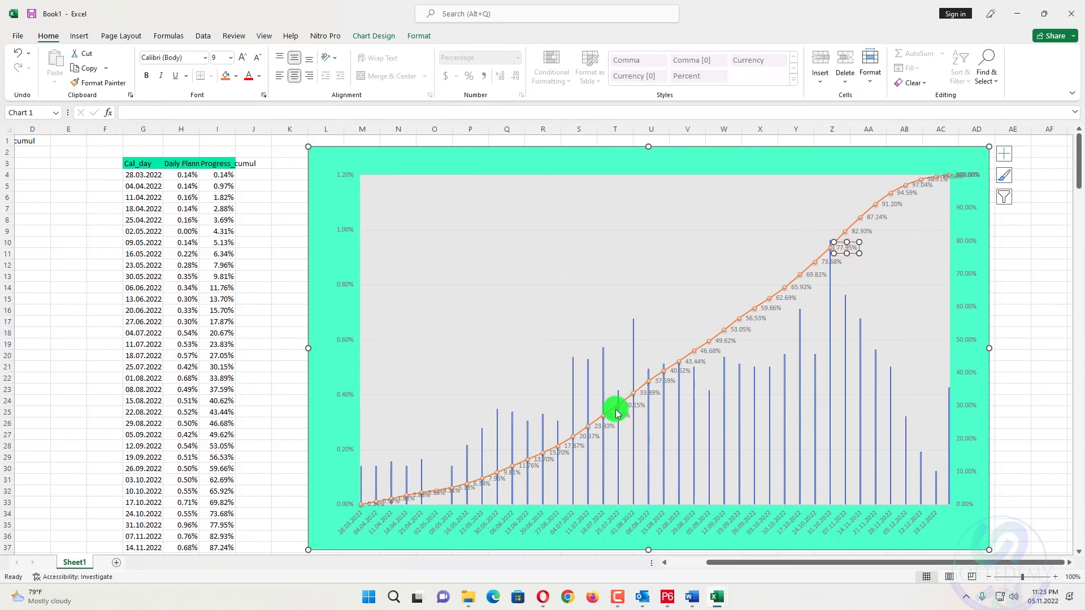
right_click(588, 438)
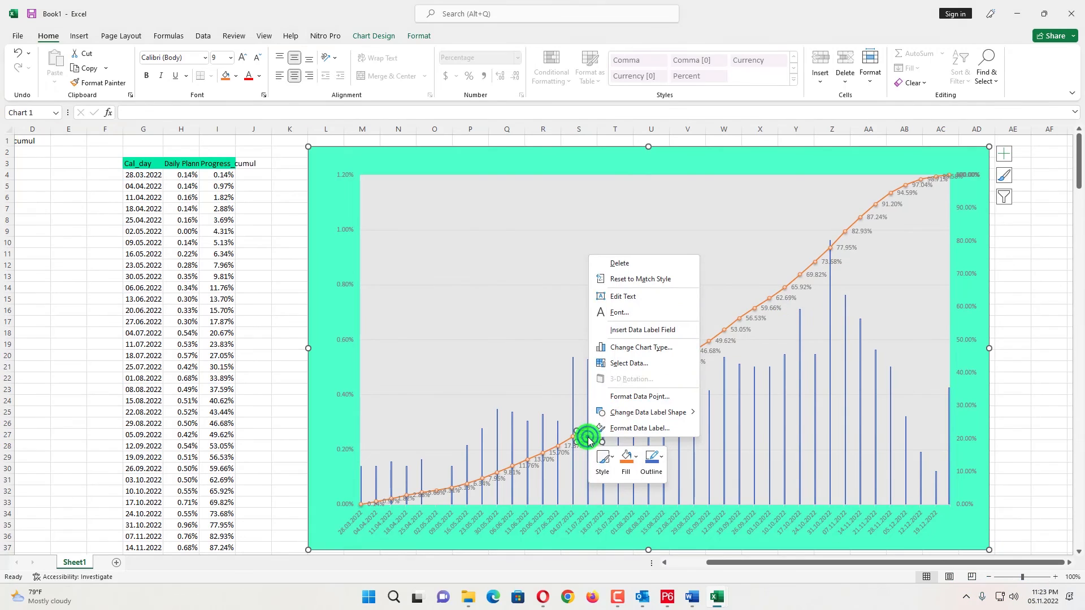
click(269, 373)
click(276, 373)
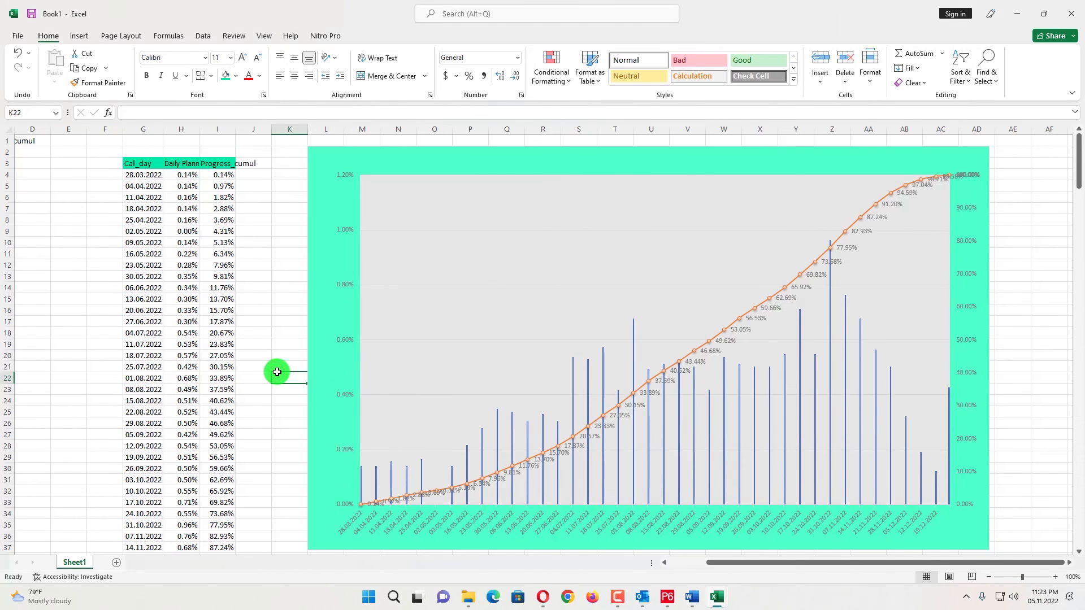